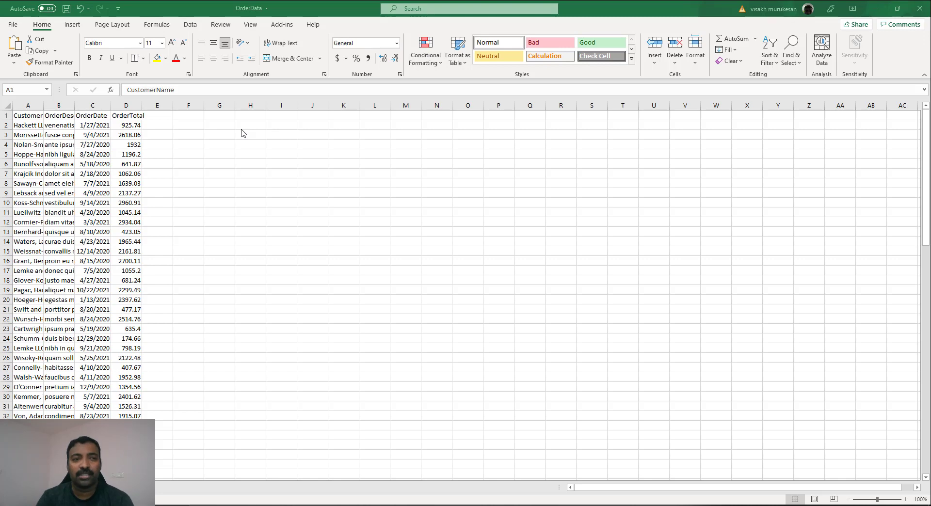
Widen the CustomerName and OrderDescription columns in the OrderData sheet to fit their contents
{"action": "double_click", "coordinate": [43, 107]}
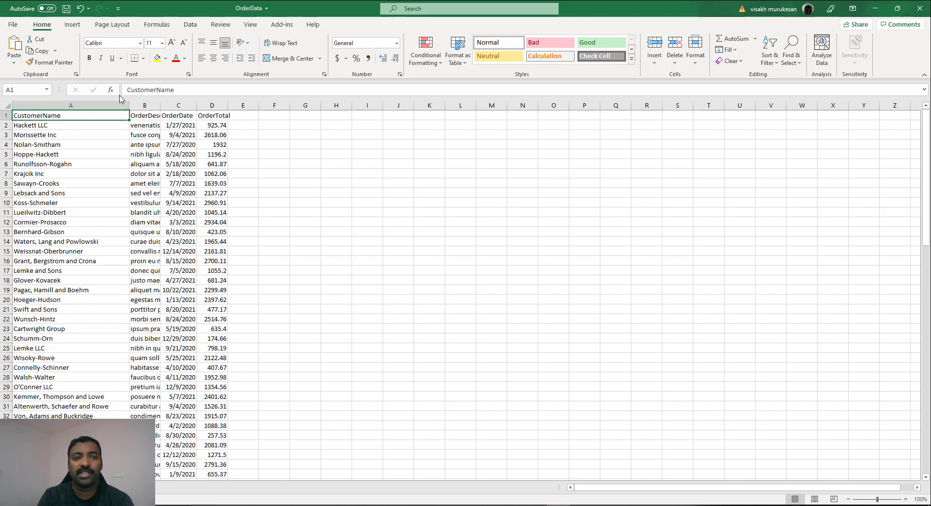
{"action": "double_click", "coordinate": [160, 105]}
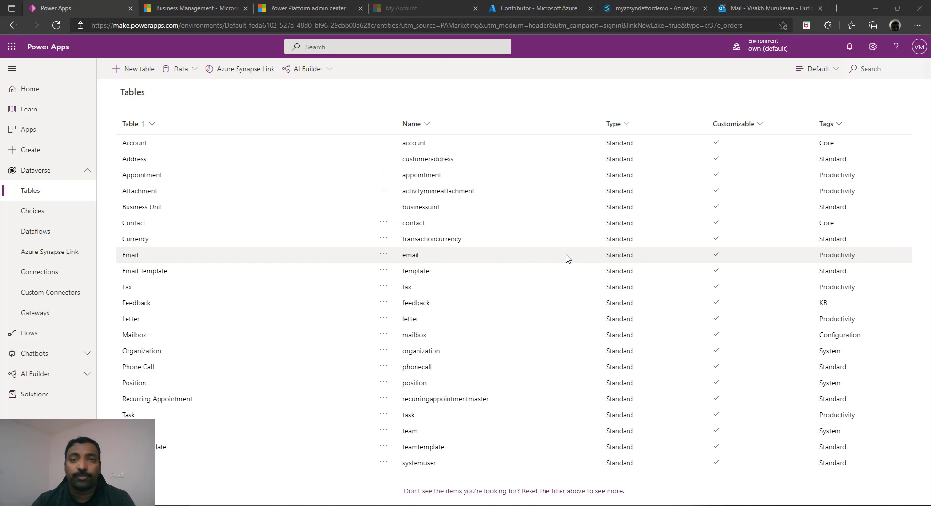
Switch to Power Apps and open the list of Dataverse tables from the home page
{"action": "left_click", "coordinate": [33, 91]}
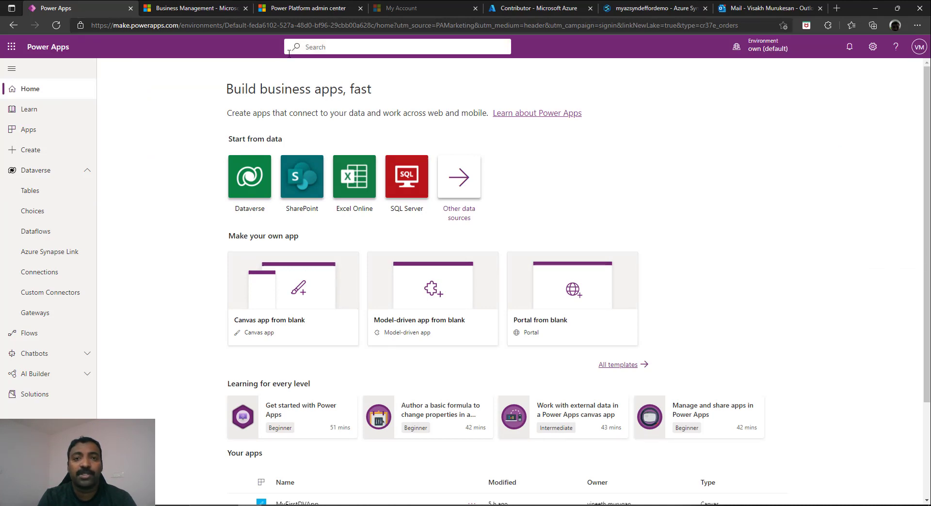
{"action": "left_click", "coordinate": [34, 178]}
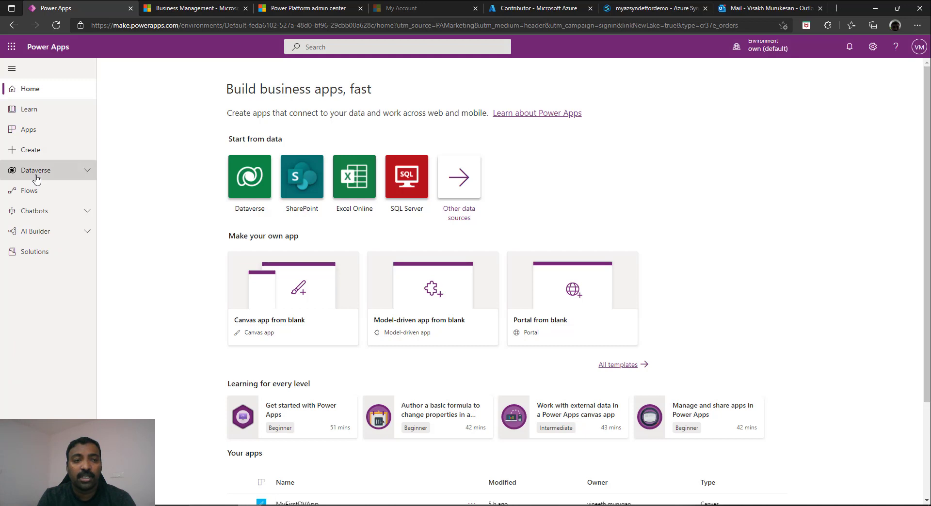
{"action": "left_click", "coordinate": [36, 179]}
{"action": "left_click", "coordinate": [38, 194]}
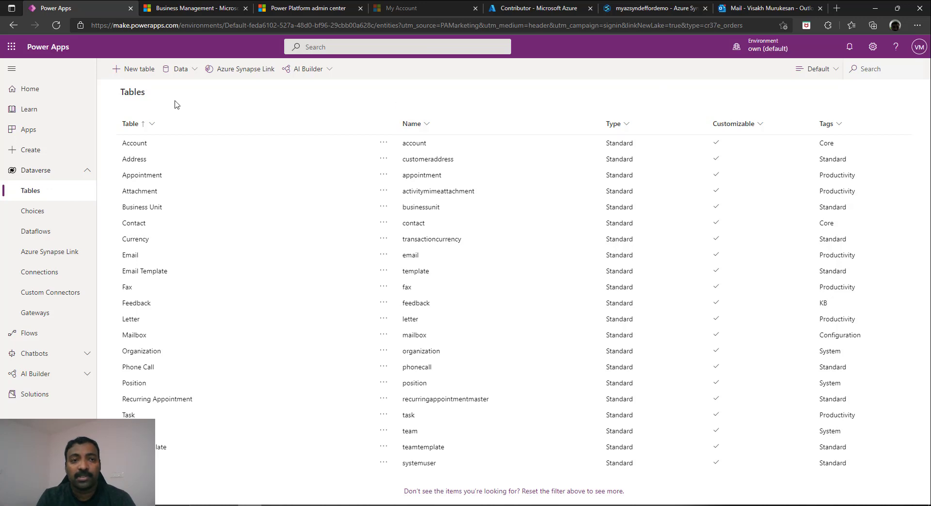
Start a new Dataverse table with the display name OrderDetails and check the explanation of its unique name
{"action": "left_click", "coordinate": [146, 72]}
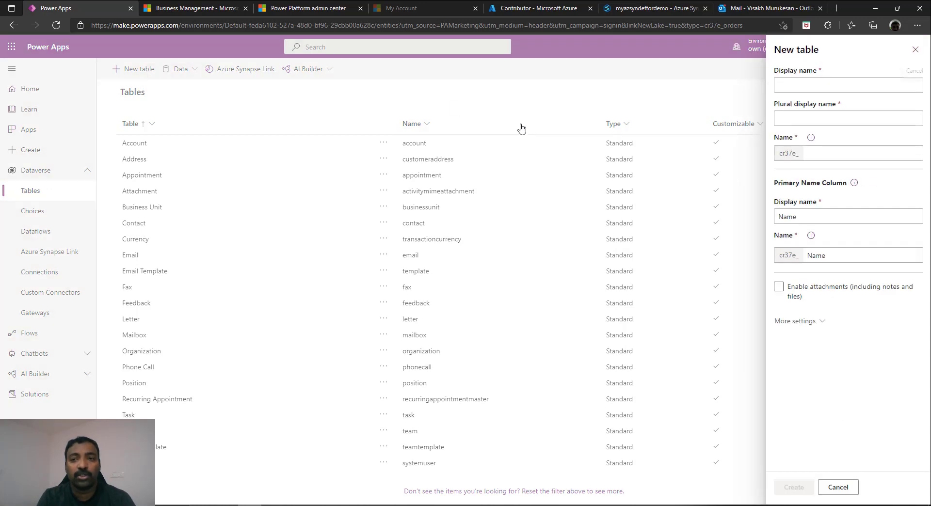
{"action": "left_click", "coordinate": [827, 85]}
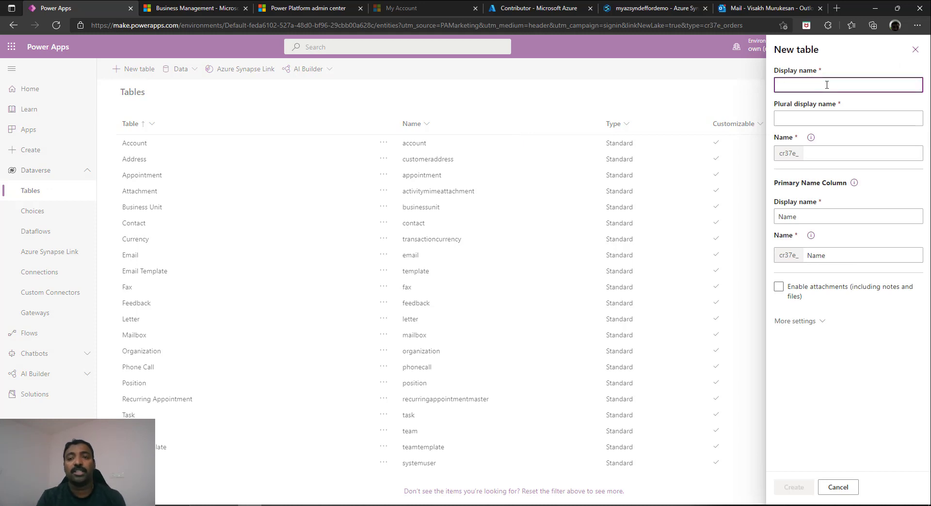
{"action": "type", "text": "Orde"}
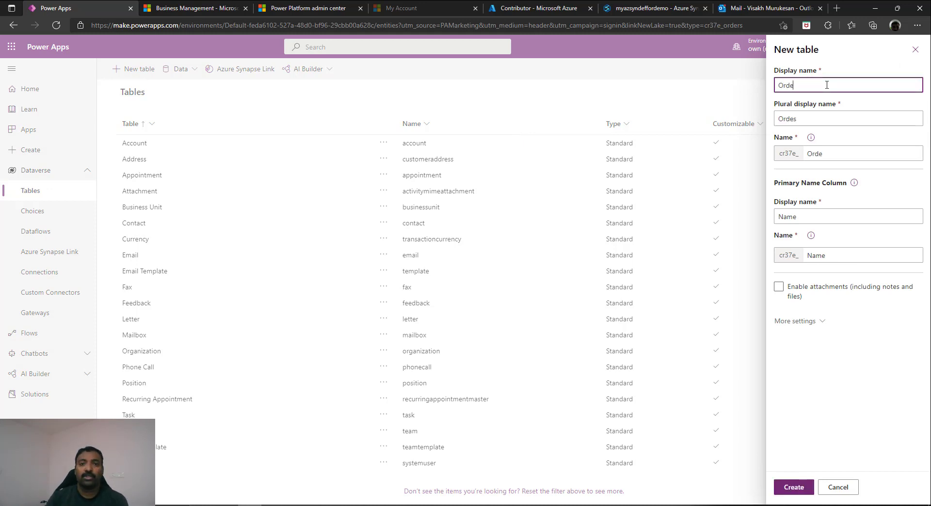
{"action": "type", "text": "rD"}
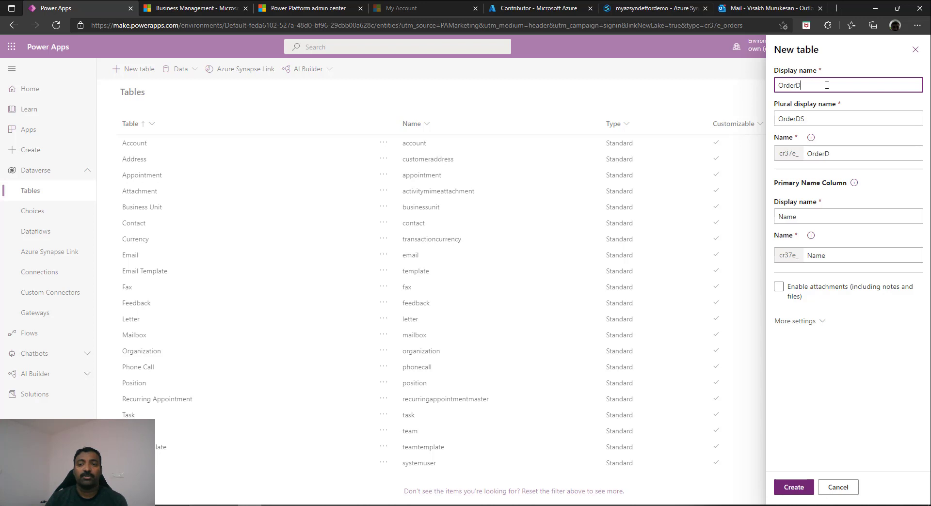
{"action": "type", "text": "etails"}
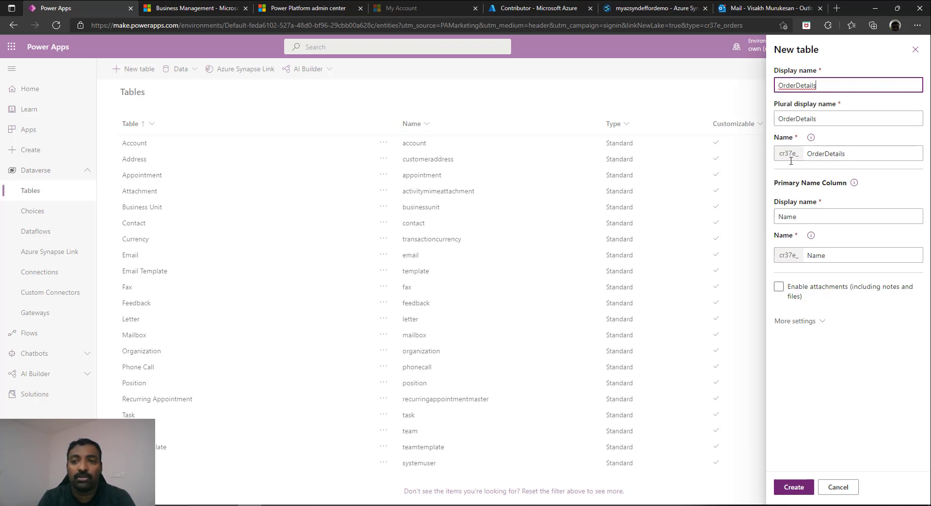
{"action": "left_click", "coordinate": [811, 137]}
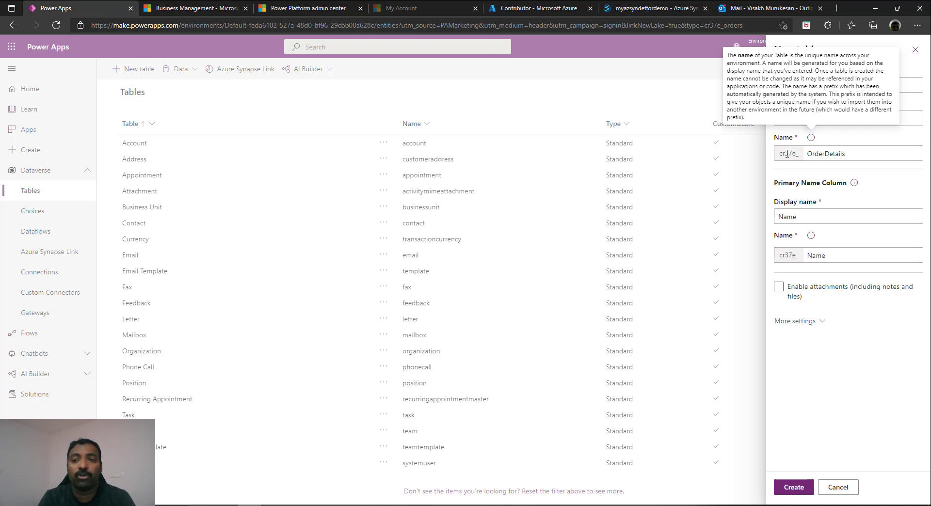
Set the display name of the new table's primary name column to Orders
{"action": "left_click", "coordinate": [828, 222]}
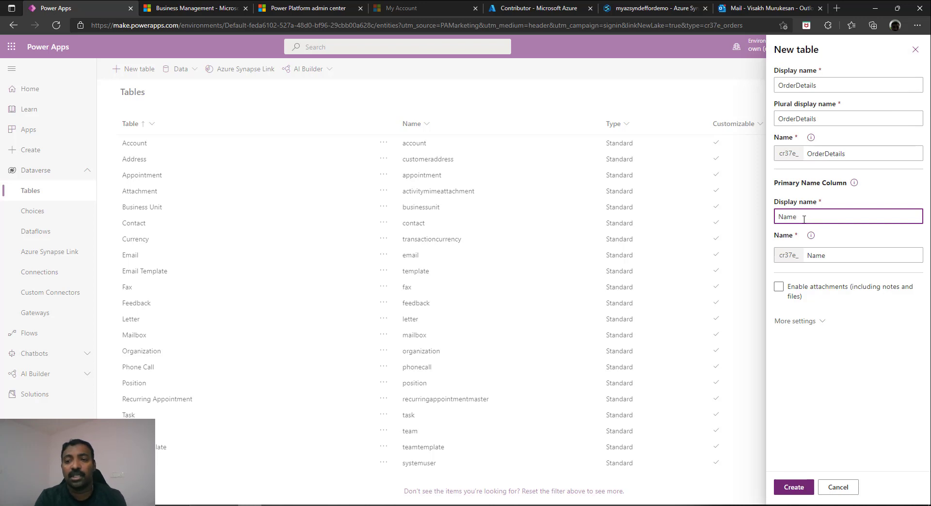
{"action": "right_click", "coordinate": [737, 231]}
{"action": "left_click", "coordinate": [807, 218]}
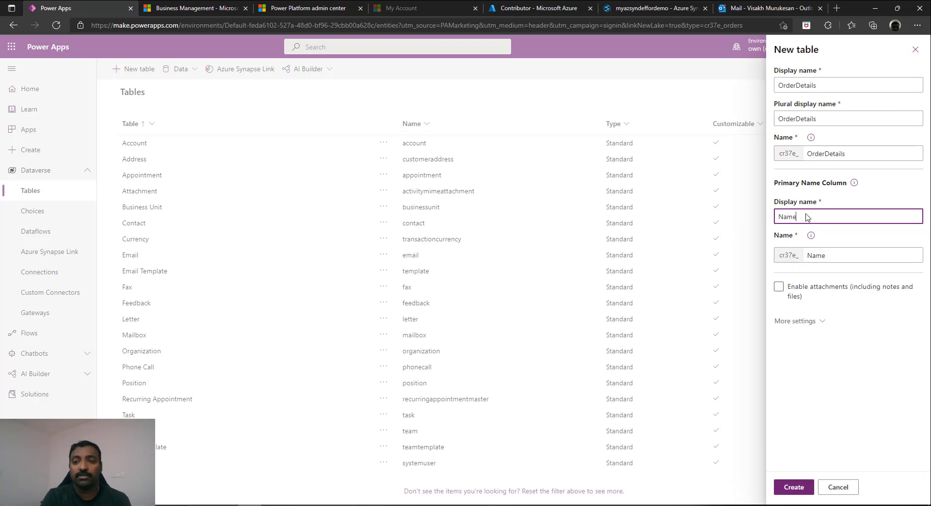
{"action": "left_click_drag", "start_coordinate": [805, 217], "coordinate": [751, 220]}
{"action": "left_click", "coordinate": [803, 214]}
{"action": "type", "text": "Orders"}
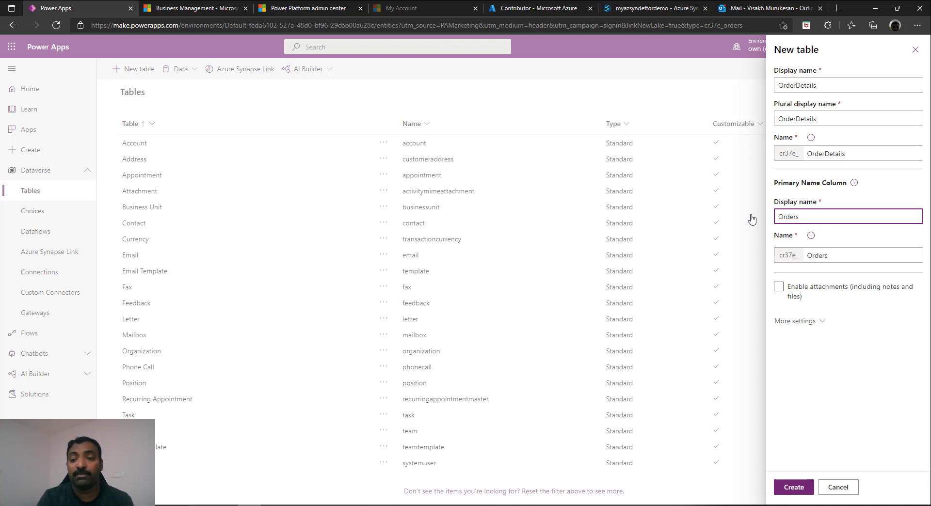
Leave attachments disabled, expand the additional table settings and choose Standard table as the table type
{"action": "left_click", "coordinate": [806, 292]}
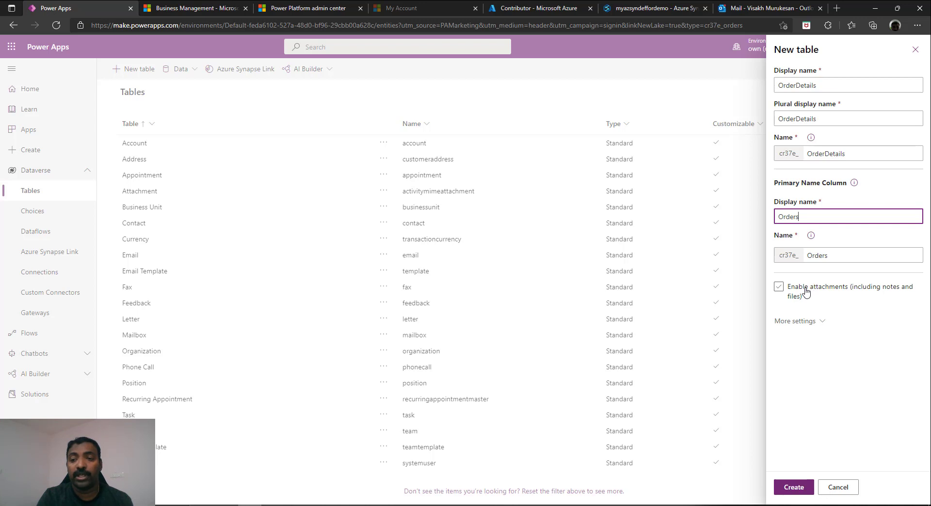
{"action": "left_click", "coordinate": [806, 291]}
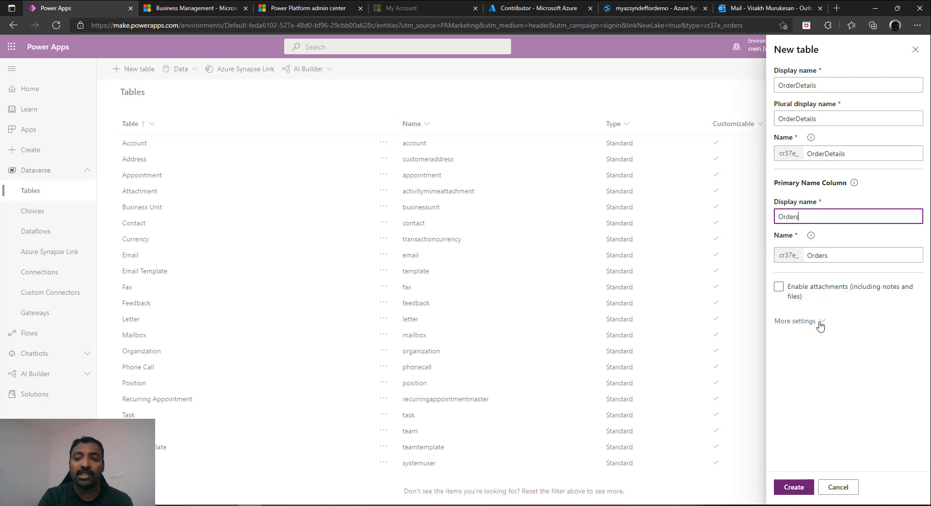
{"action": "left_click", "coordinate": [820, 322]}
{"action": "scroll", "coordinate": [926, 397], "scroll_direction": "down", "scroll_amount": 1}
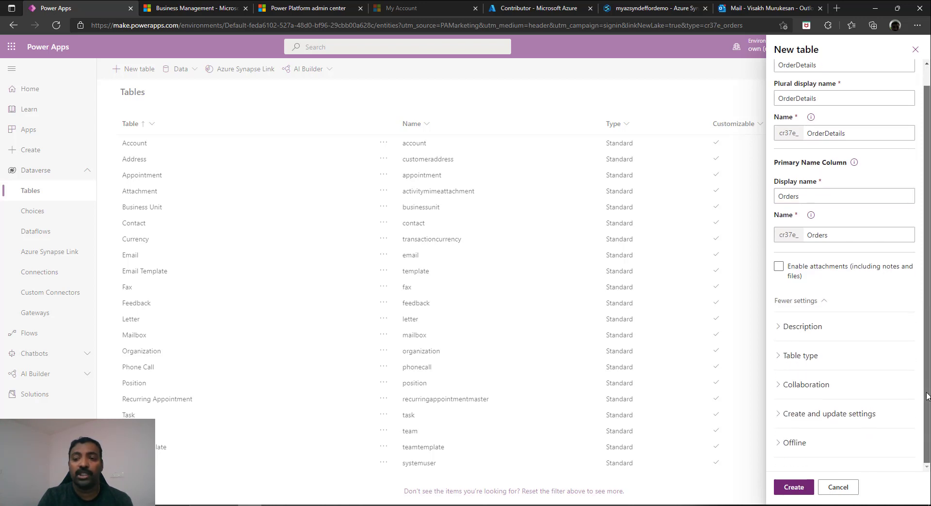
{"action": "left_click", "coordinate": [801, 334]}
{"action": "left_click", "coordinate": [800, 331]}
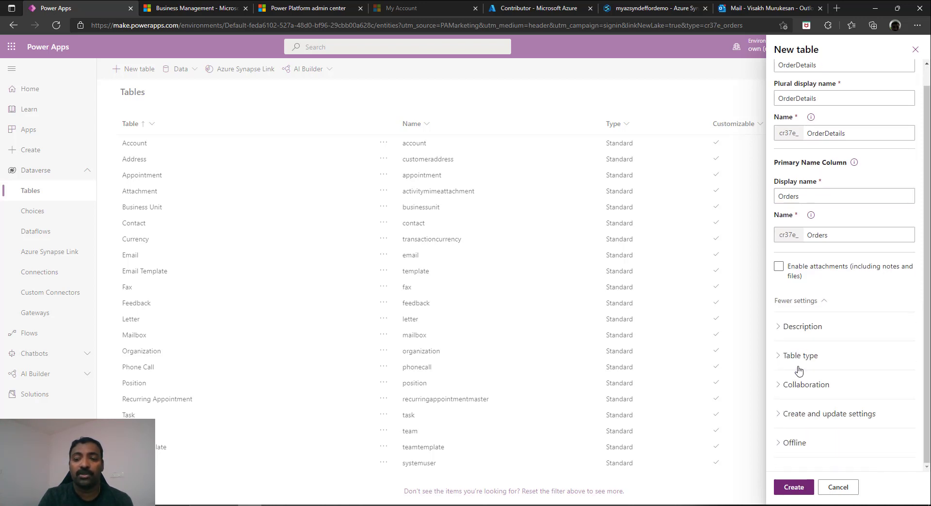
{"action": "left_click", "coordinate": [801, 358]}
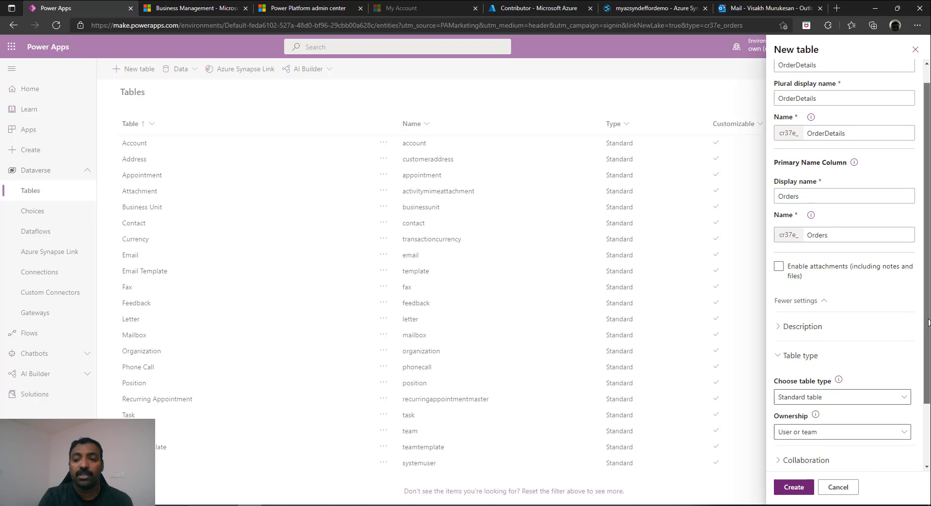
{"action": "scroll", "coordinate": [881, 348], "scroll_direction": "down", "scroll_amount": 2}
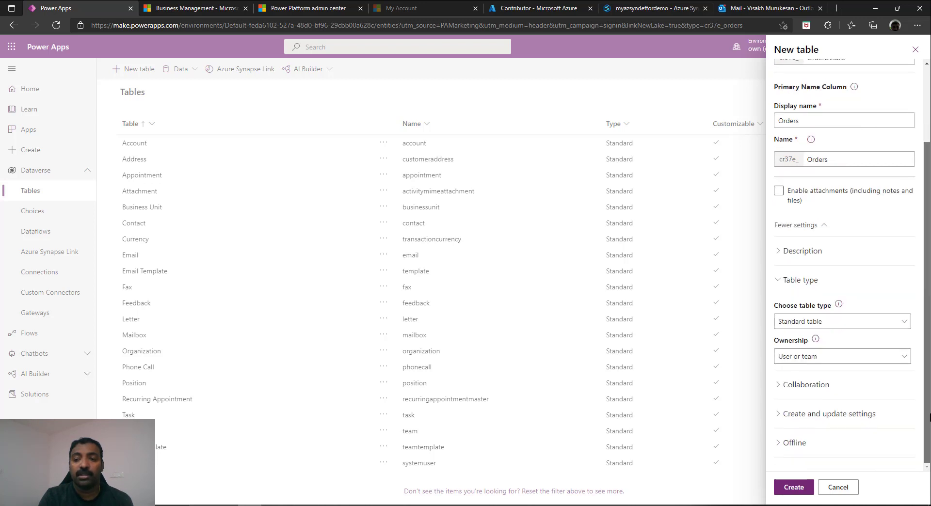
{"action": "left_click", "coordinate": [846, 321]}
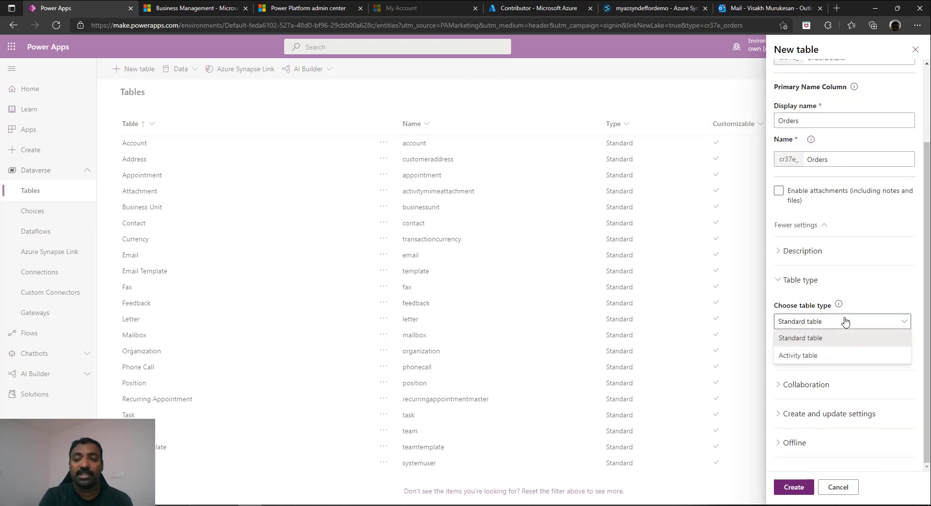
{"action": "left_click", "coordinate": [819, 338]}
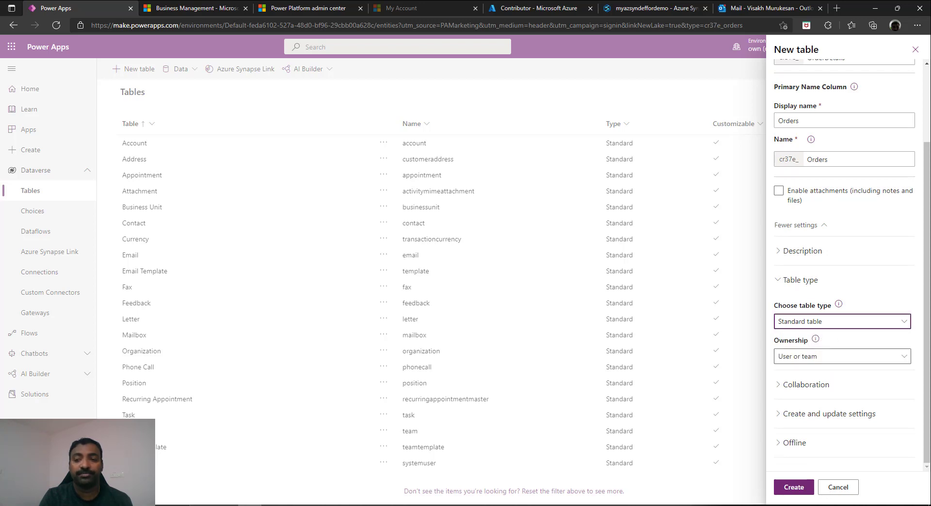
Enable change tracking in the create and update settings, and create the OrderDetails table
{"action": "left_click", "coordinate": [800, 413]}
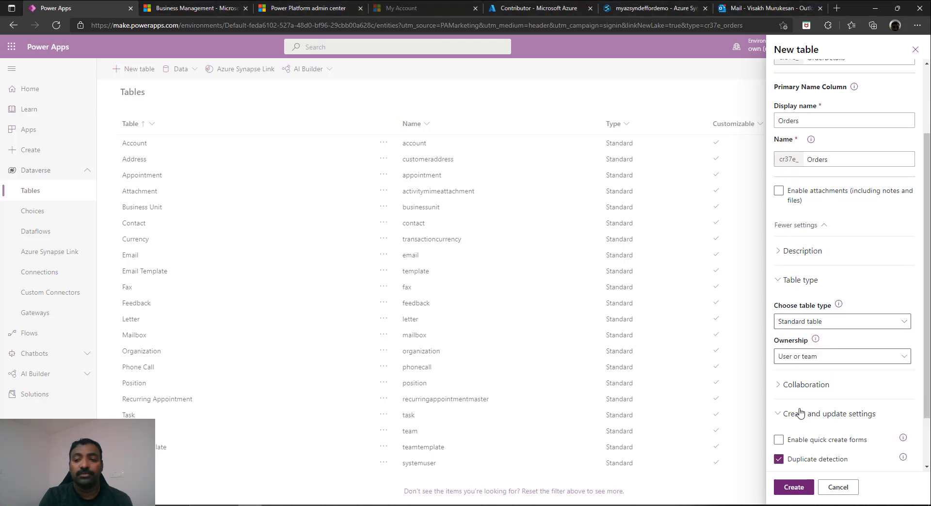
{"action": "scroll", "coordinate": [835, 416], "scroll_direction": "down", "scroll_amount": 1}
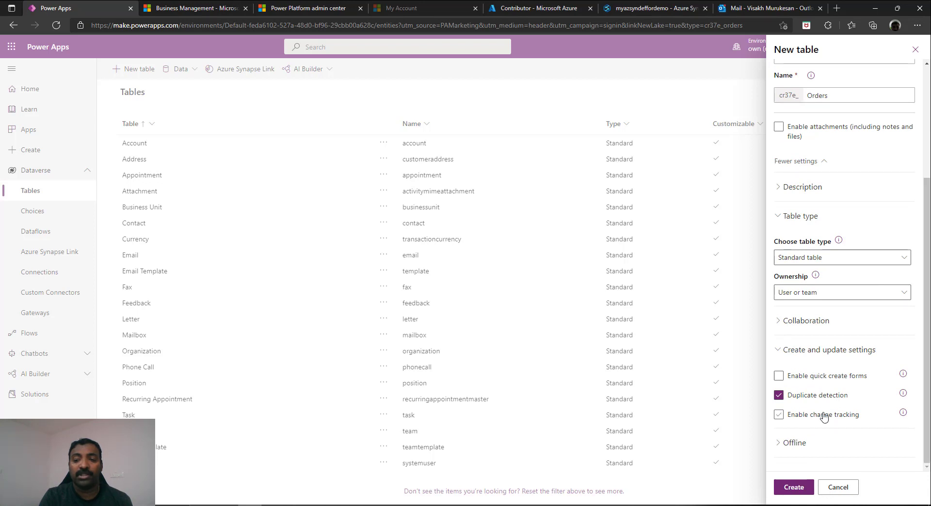
{"action": "left_click", "coordinate": [780, 415]}
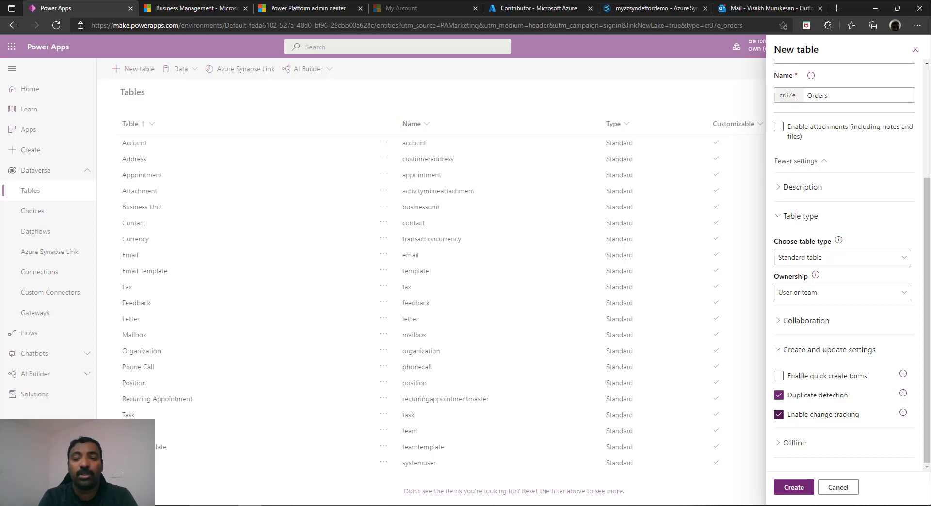
{"action": "left_click", "coordinate": [823, 442]}
{"action": "scroll", "coordinate": [820, 427], "scroll_direction": "down", "scroll_amount": 1}
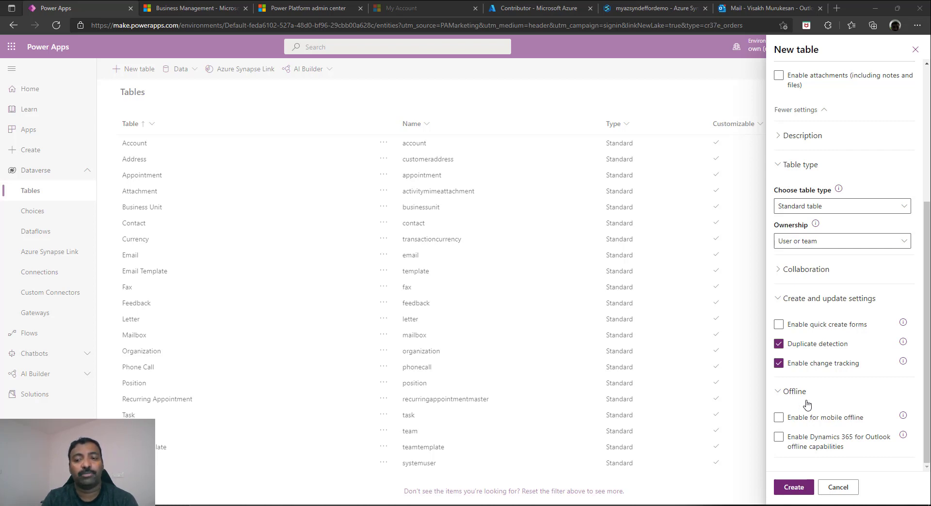
{"action": "left_click", "coordinate": [794, 487]}
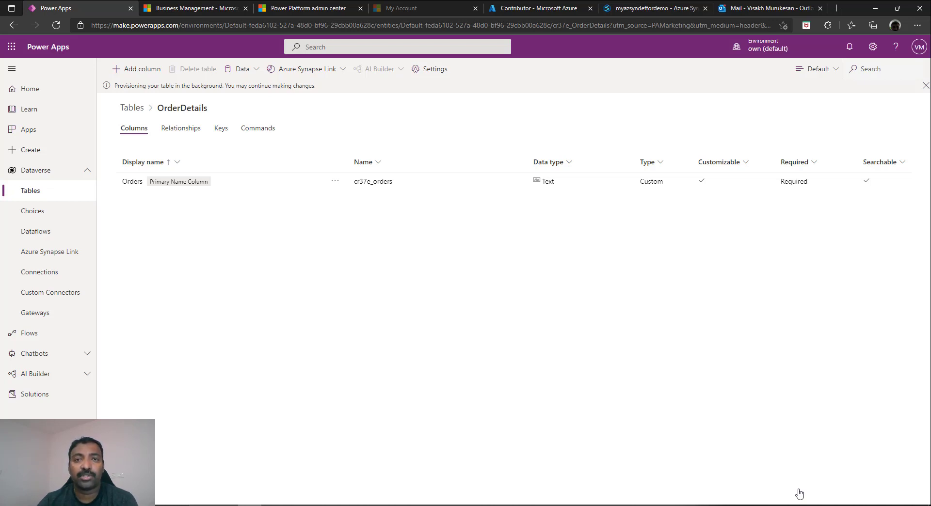
Start a new column in the OrderDetails table and review the OrderDescription, OrderDate and OrderTotal headers in the Excel sheet
{"action": "left_click", "coordinate": [151, 69]}
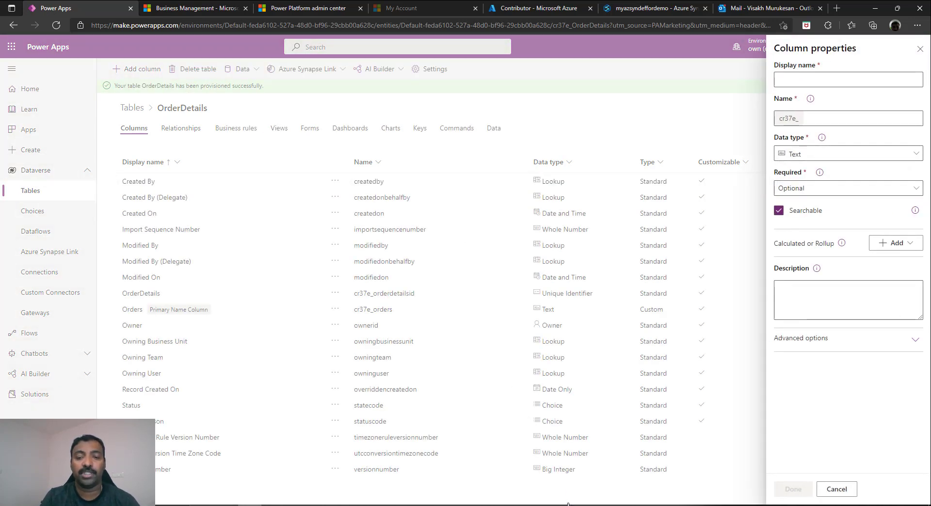
{"action": "key", "text": "alt+Tab"}
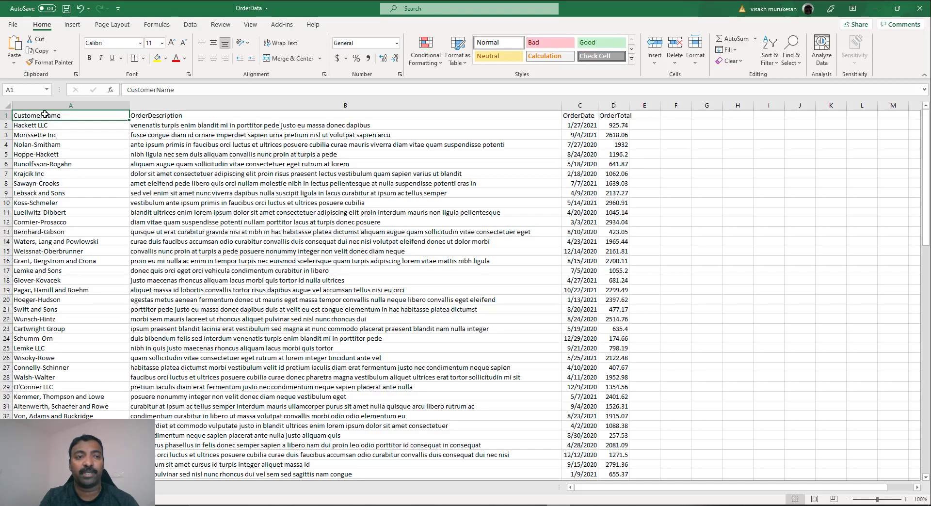
{"action": "left_click", "coordinate": [162, 116]}
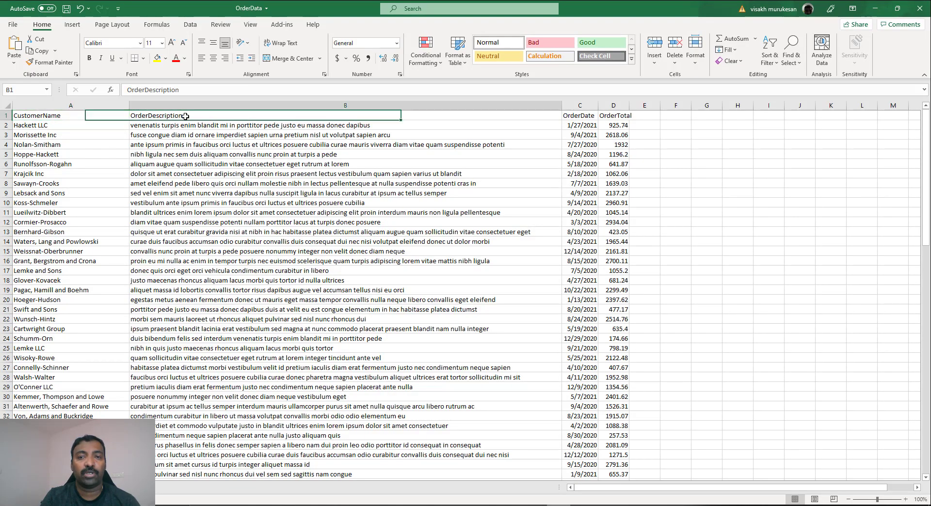
{"action": "left_click", "coordinate": [581, 117]}
{"action": "left_click", "coordinate": [613, 116]}
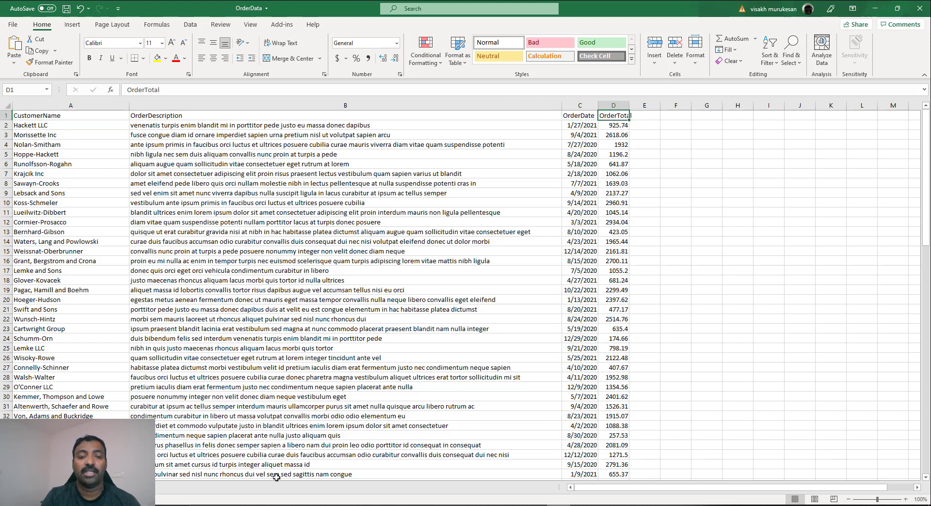
Return to Power Apps and set the new column's display name to OrderDescription
{"action": "key", "text": "alt+Tab"}
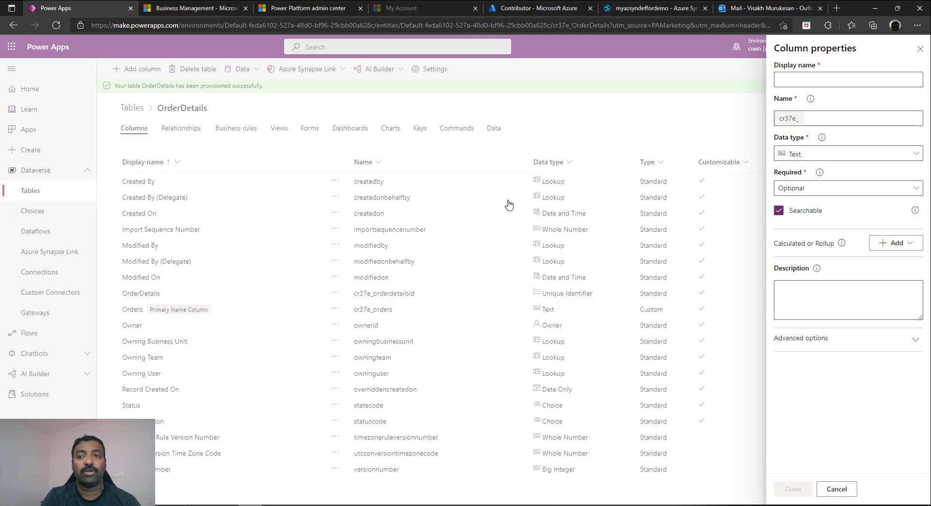
{"action": "left_click", "coordinate": [822, 78]}
{"action": "type", "text": "Order"}
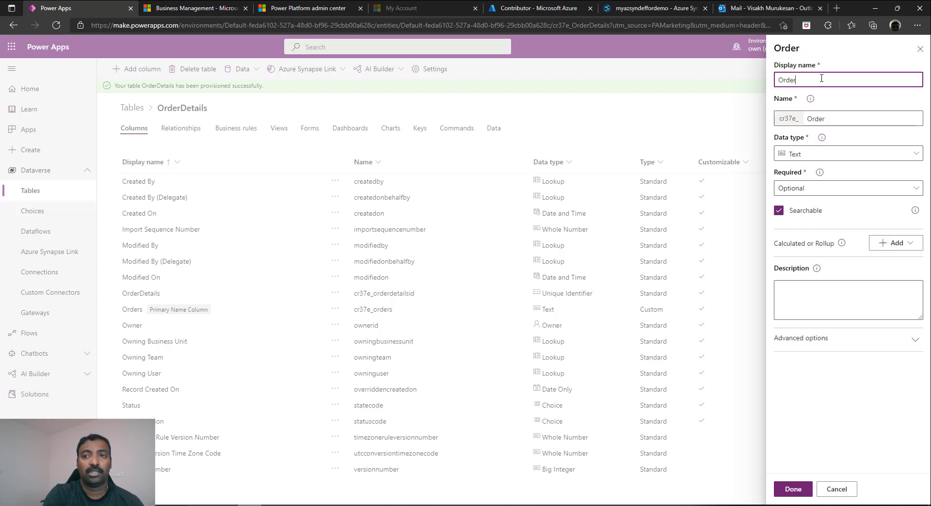
{"action": "type", "text": "Decription"}
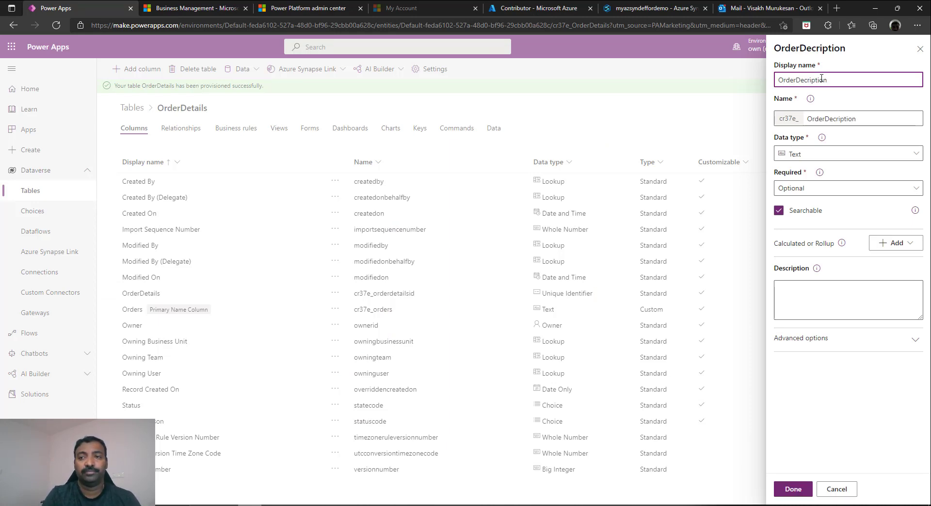
{"action": "type", "text": "s"}
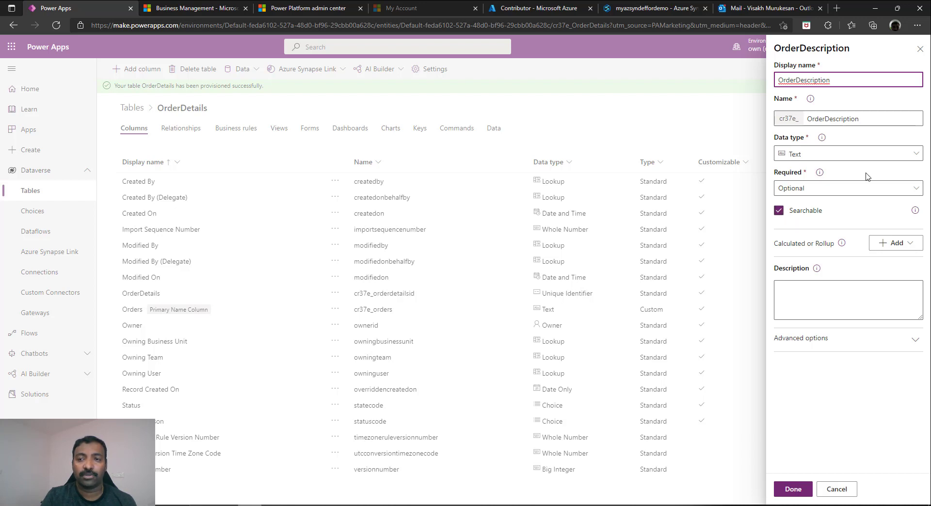
Make the OrderDescription column Required and finish adding it to the OrderDetails table
{"action": "left_click", "coordinate": [794, 194]}
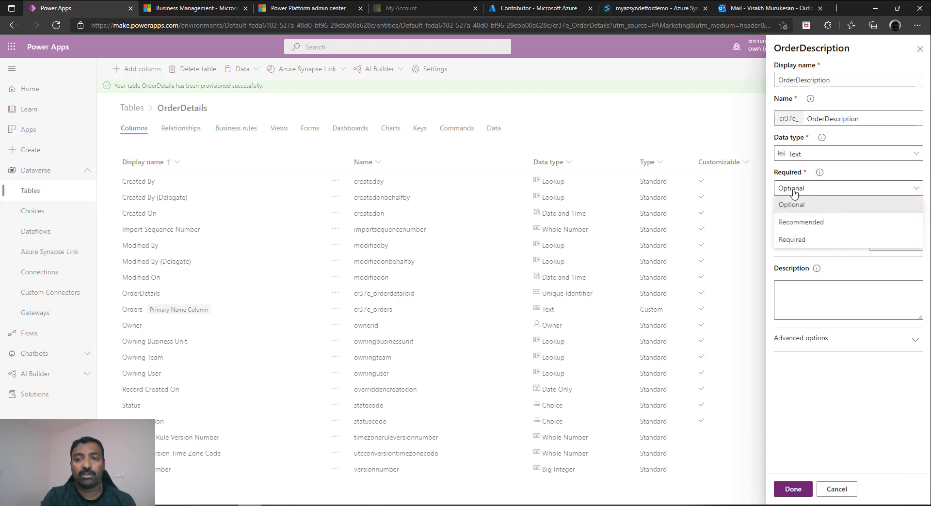
{"action": "left_click", "coordinate": [811, 240]}
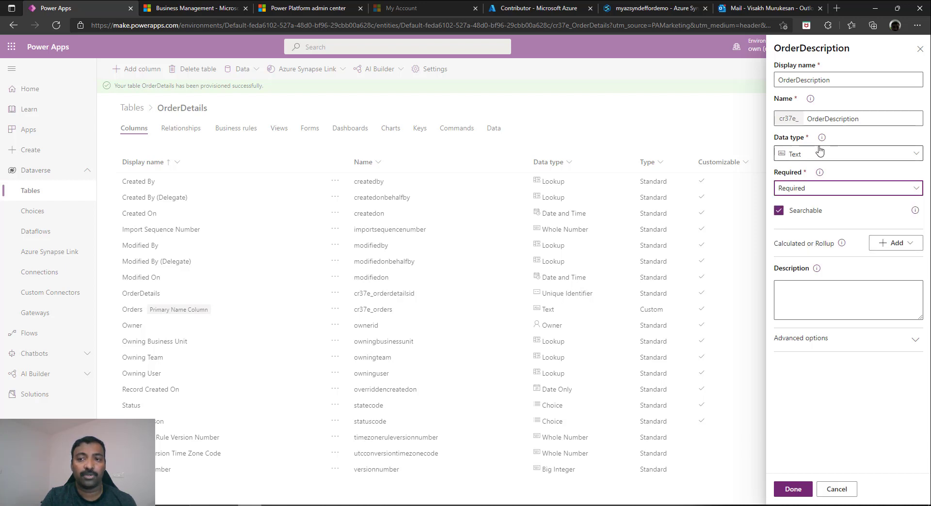
{"action": "left_click", "coordinate": [796, 489]}
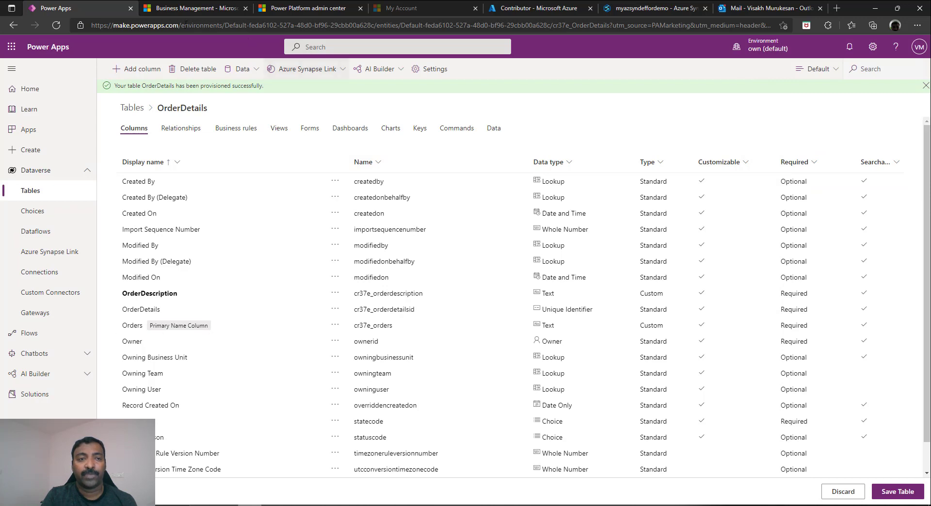
Add a Required column named CustomerName to the OrderDetails table, keeping the Text data type
{"action": "left_click", "coordinate": [140, 66]}
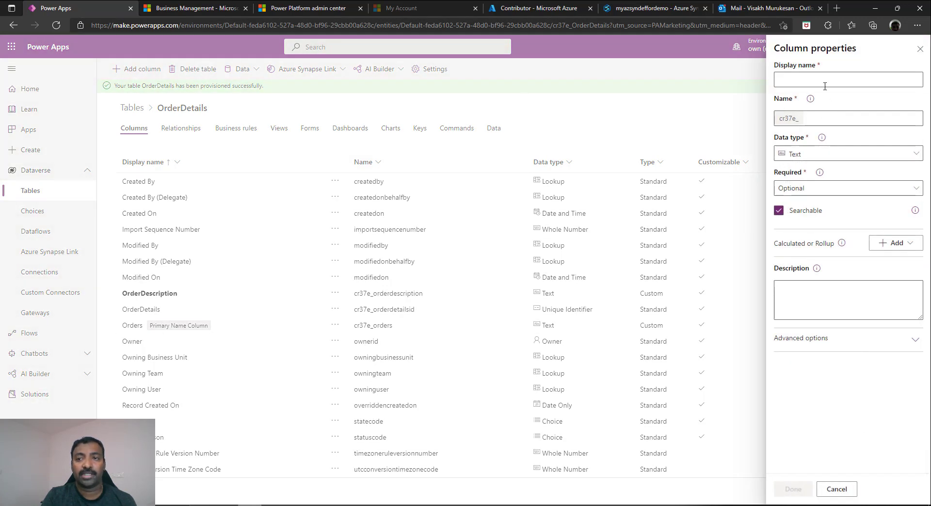
{"action": "type", "text": "C"}
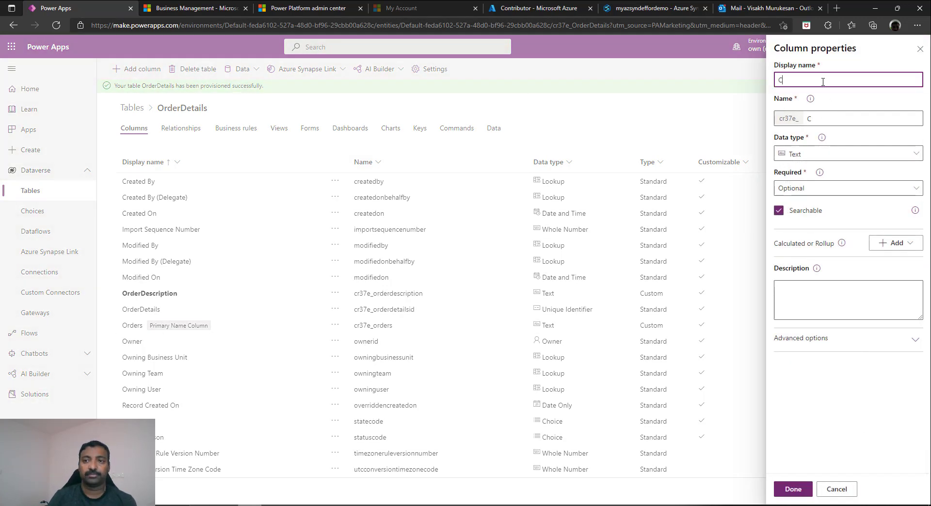
{"action": "type", "text": "ustomer"}
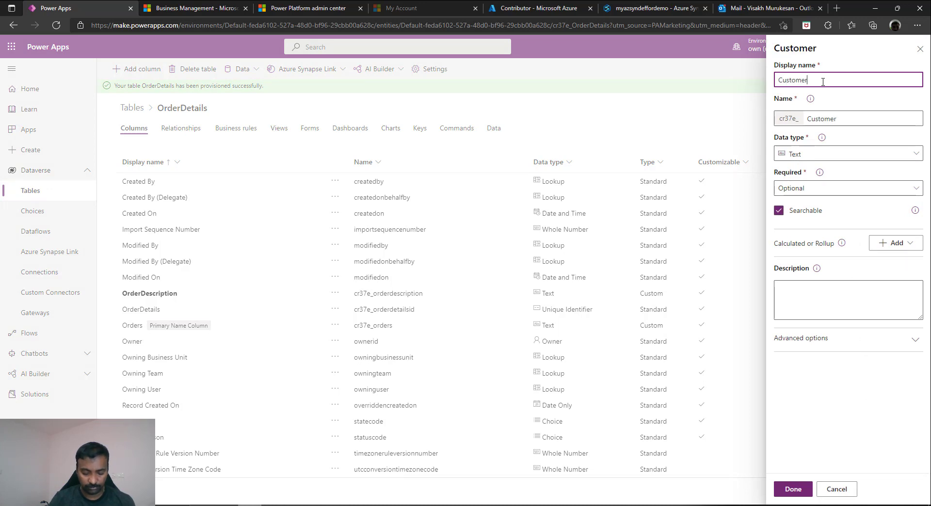
{"action": "type", "text": "Name"}
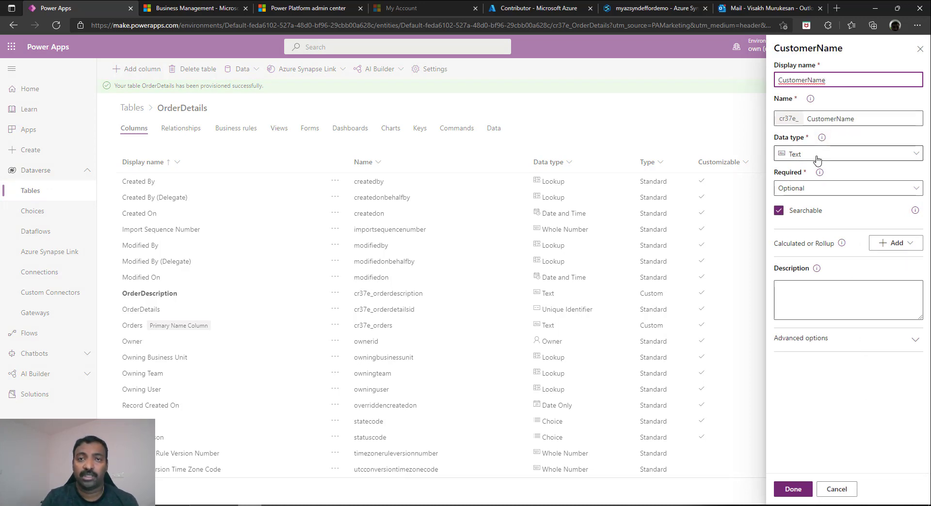
{"action": "left_click", "coordinate": [807, 188]}
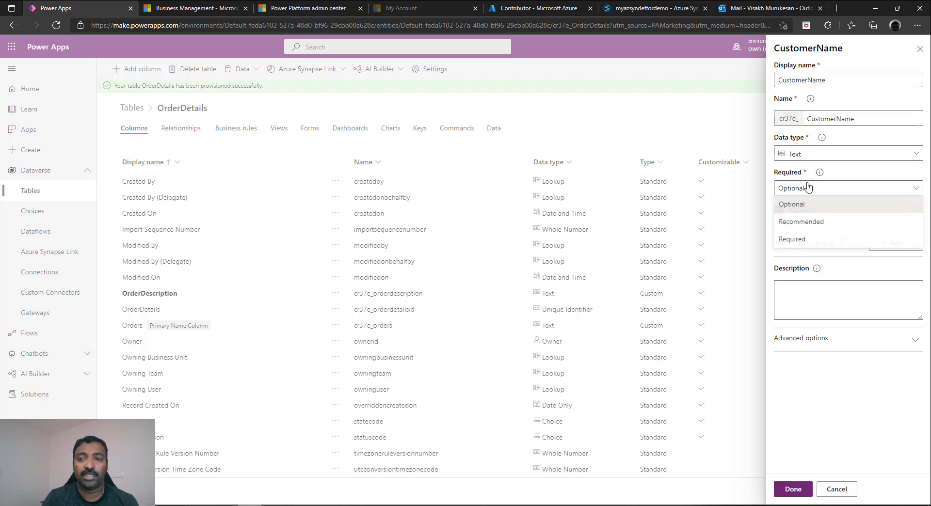
{"action": "left_click", "coordinate": [795, 241]}
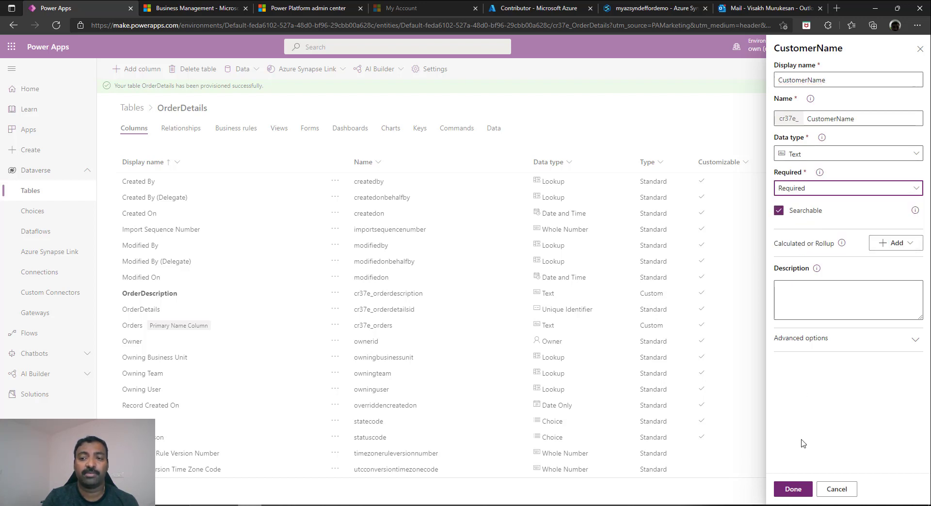
{"action": "left_click", "coordinate": [799, 492]}
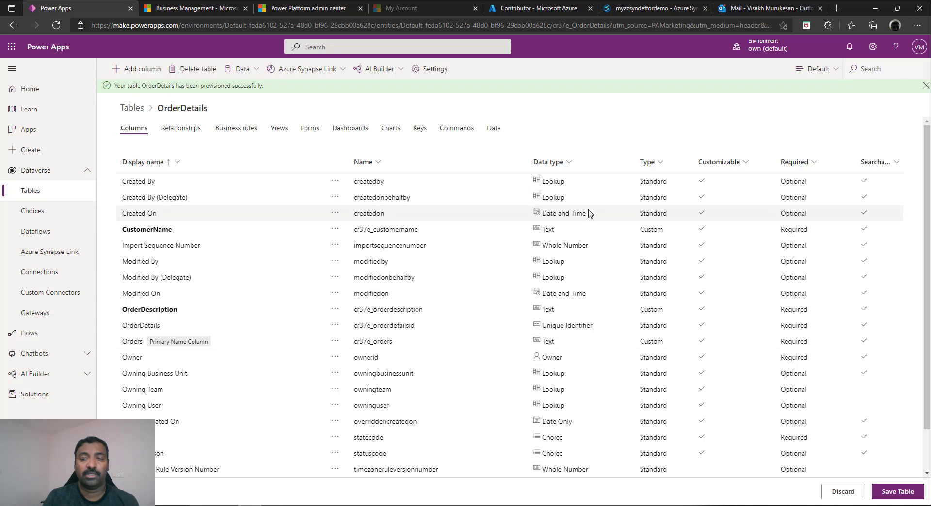
Add a Required column named OrderDate with the Date Only data type to the OrderDetails table
{"action": "left_click", "coordinate": [137, 73]}
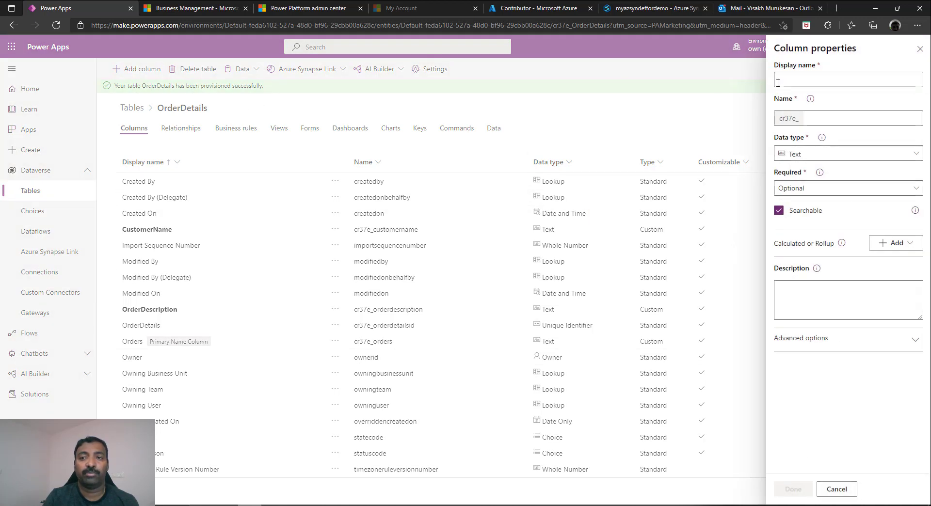
{"action": "left_click", "coordinate": [805, 82]}
{"action": "type", "text": "OrderDate"}
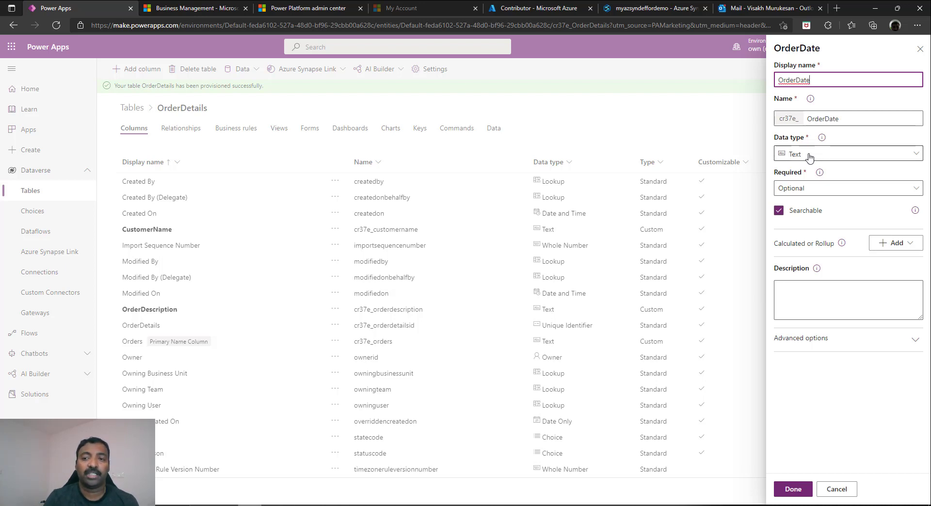
{"action": "left_click", "coordinate": [909, 154]}
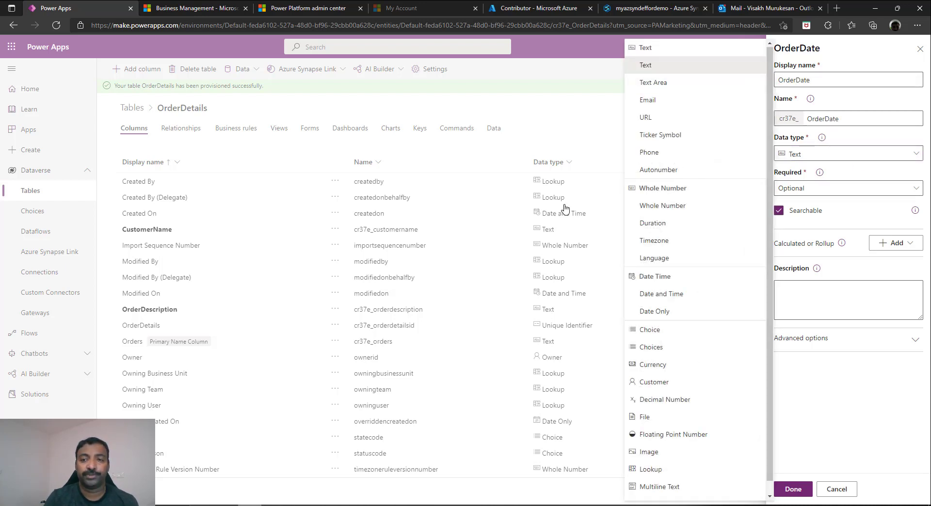
{"action": "left_click", "coordinate": [662, 311]}
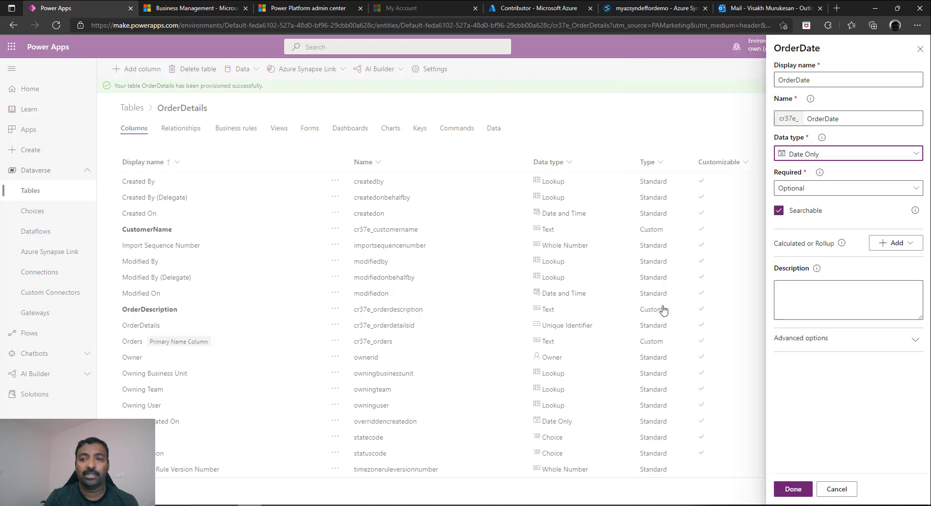
{"action": "left_click", "coordinate": [849, 189]}
{"action": "left_click", "coordinate": [799, 241]}
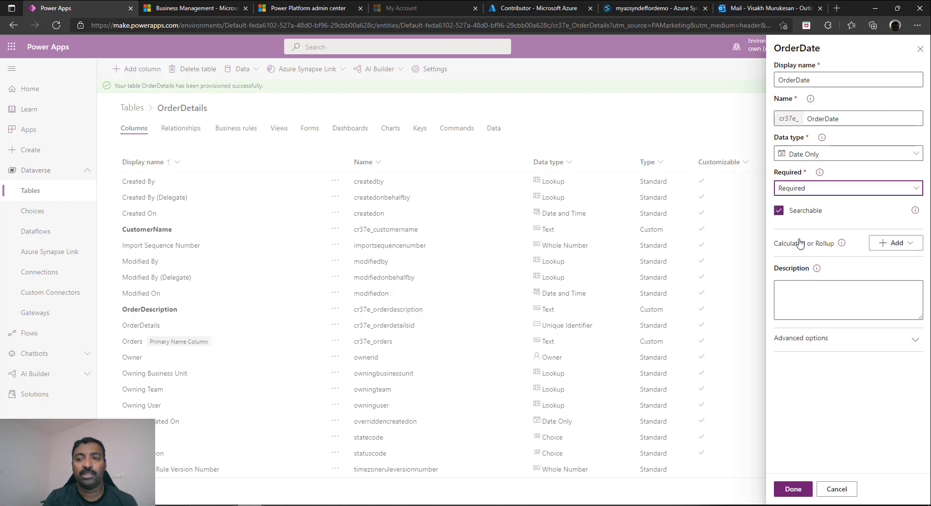
{"action": "left_click", "coordinate": [794, 491]}
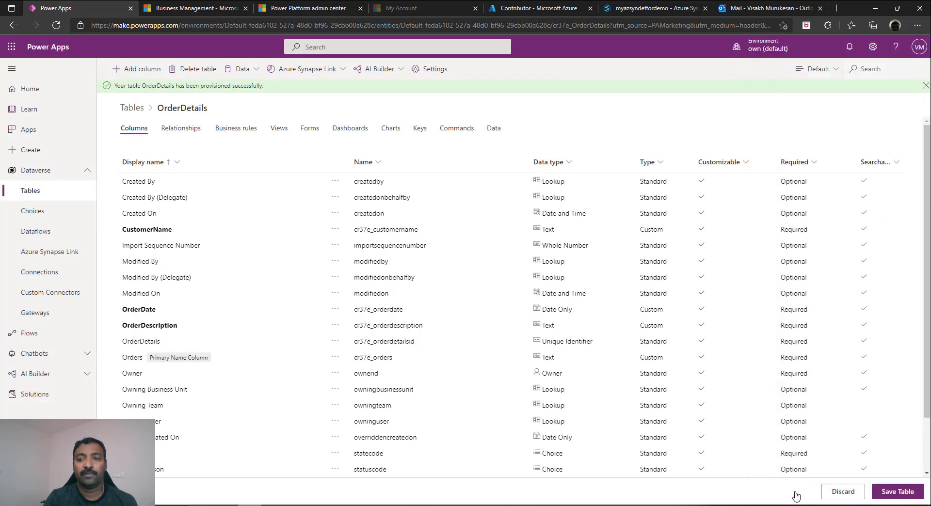
Start another new column in the OrderDetails table with the display name OrderAmount
{"action": "left_click", "coordinate": [127, 68]}
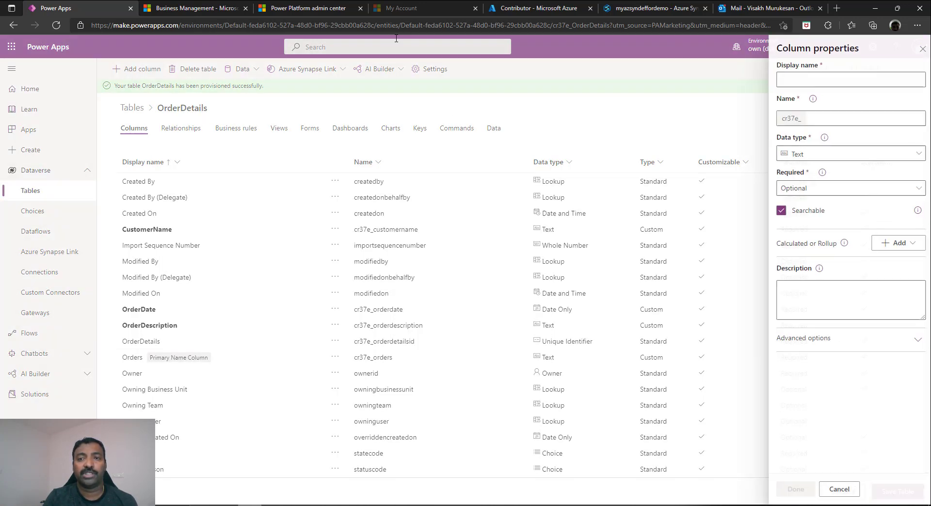
{"action": "left_click", "coordinate": [797, 74]}
{"action": "type", "text": "Ord"}
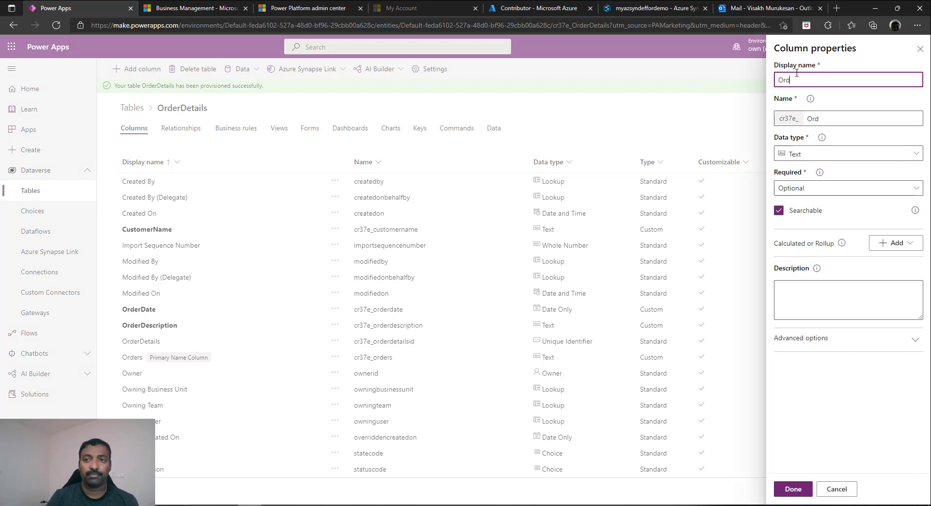
{"action": "type", "text": "err="}
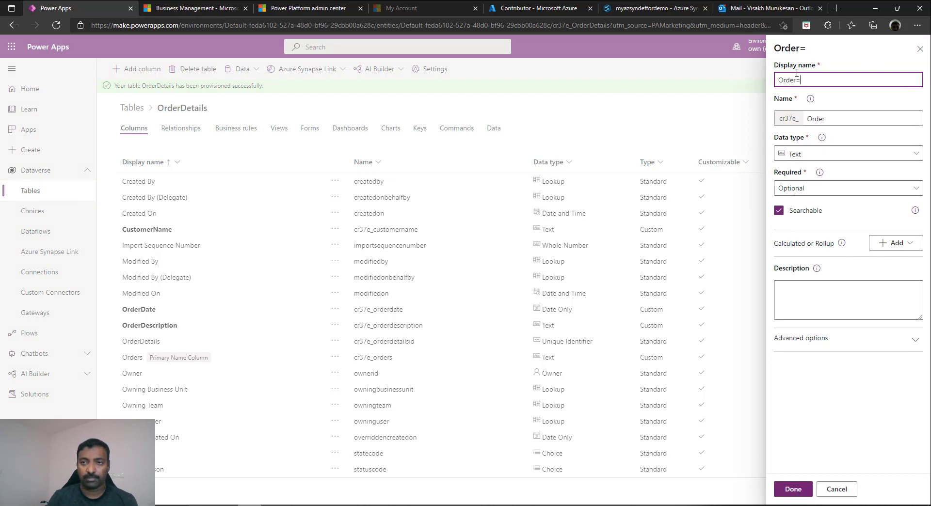
{"action": "key", "text": "BackSpace"}
{"action": "type", "text": "A"}
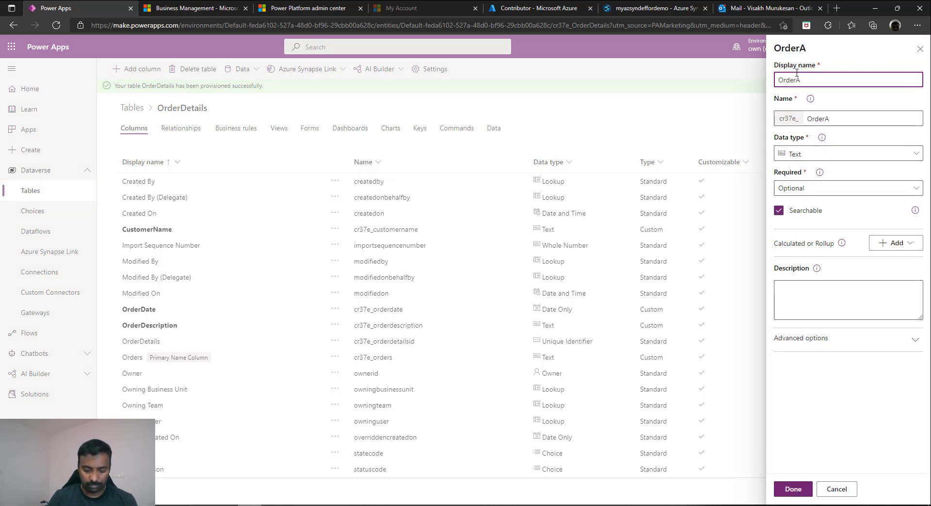
{"action": "type", "text": "mount"}
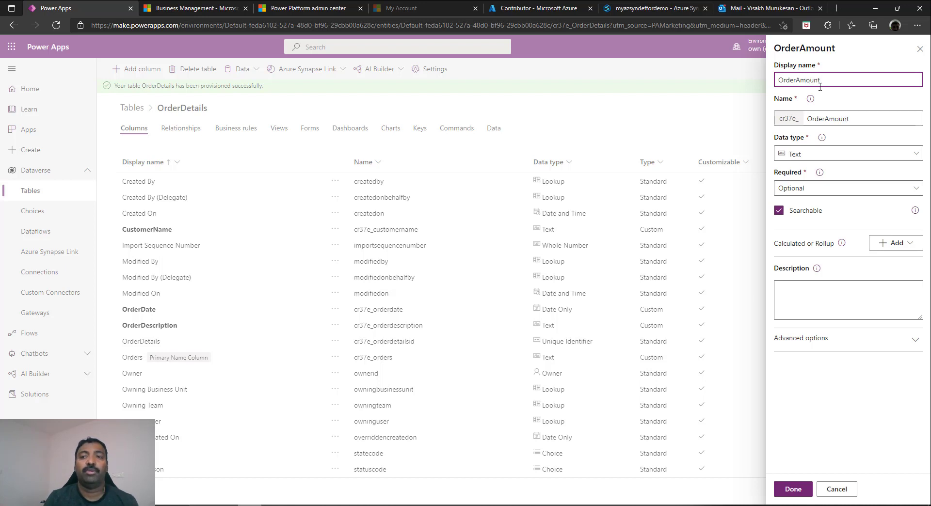
Set the OrderAmount column's data type to Decimal Number, make it Required and add it to the table
{"action": "left_click", "coordinate": [815, 154]}
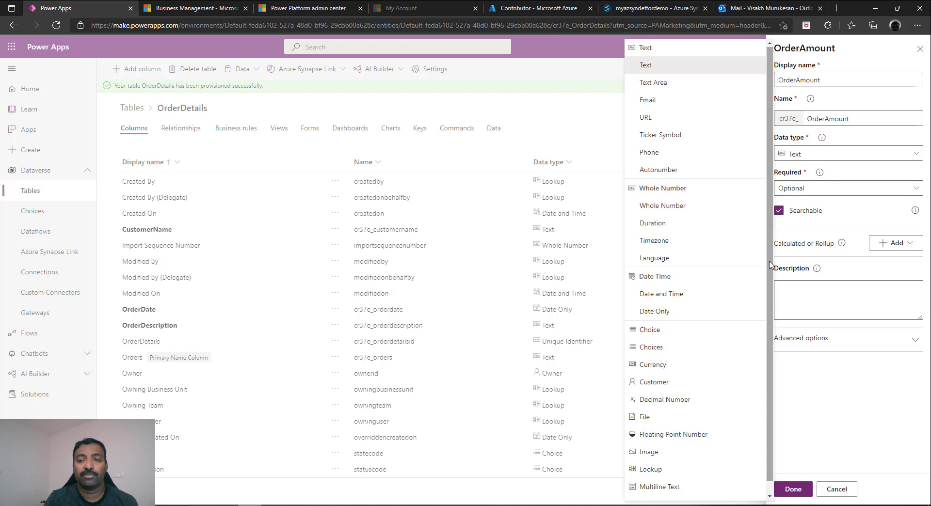
{"action": "scroll", "coordinate": [770, 264], "scroll_direction": "down", "scroll_amount": 1}
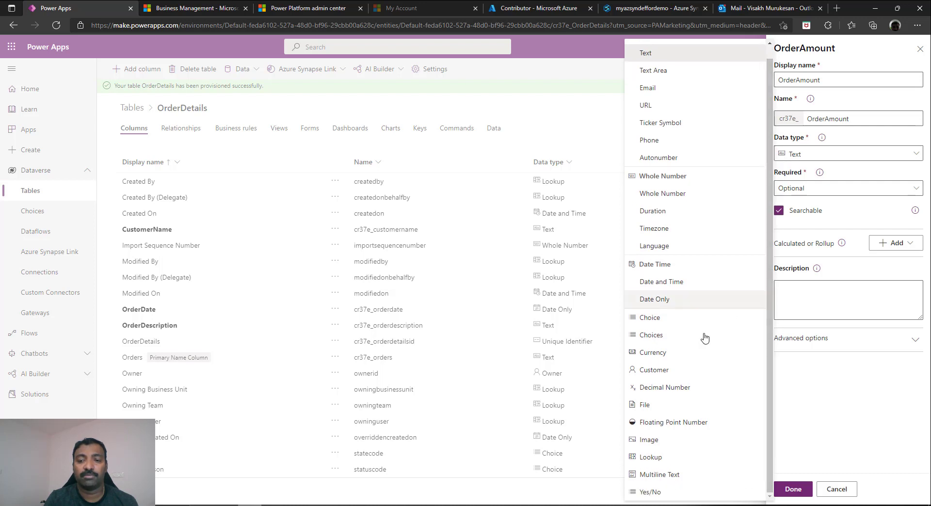
{"action": "left_click", "coordinate": [667, 388]}
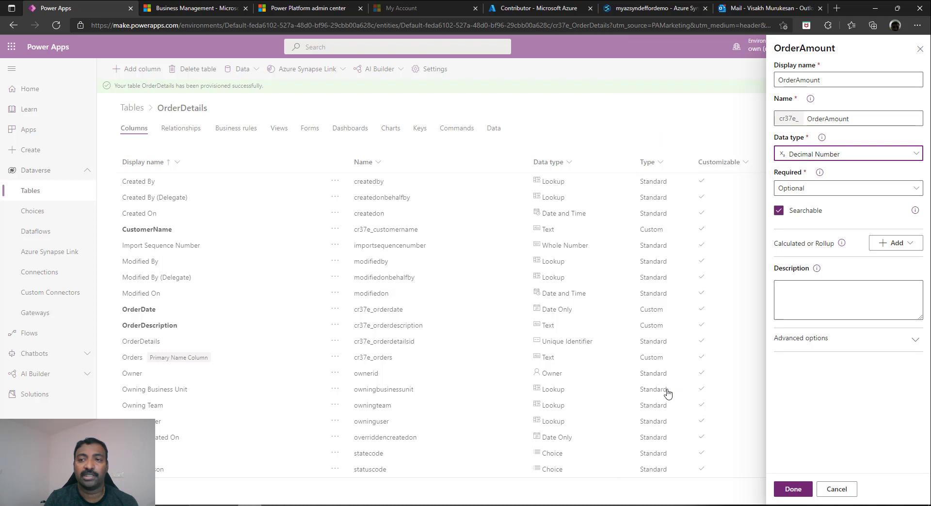
{"action": "left_click", "coordinate": [826, 189]}
{"action": "left_click", "coordinate": [798, 243]}
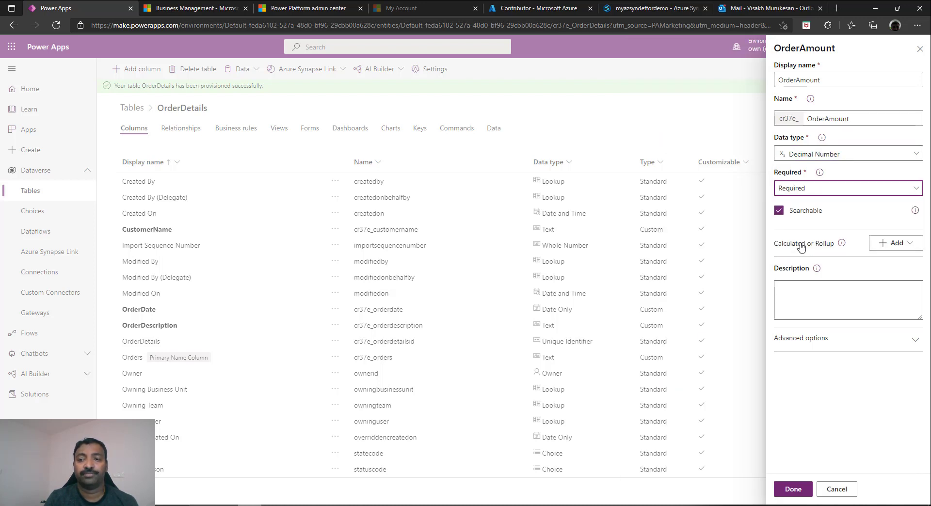
{"action": "left_click", "coordinate": [800, 490]}
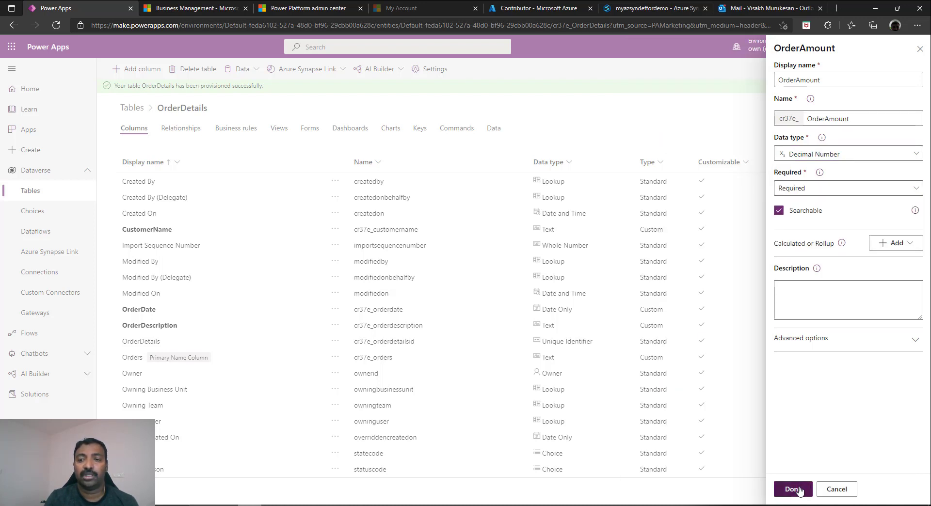
Start a new column with the display name OrderID and set its data type to Autonumber
{"action": "left_click", "coordinate": [138, 68]}
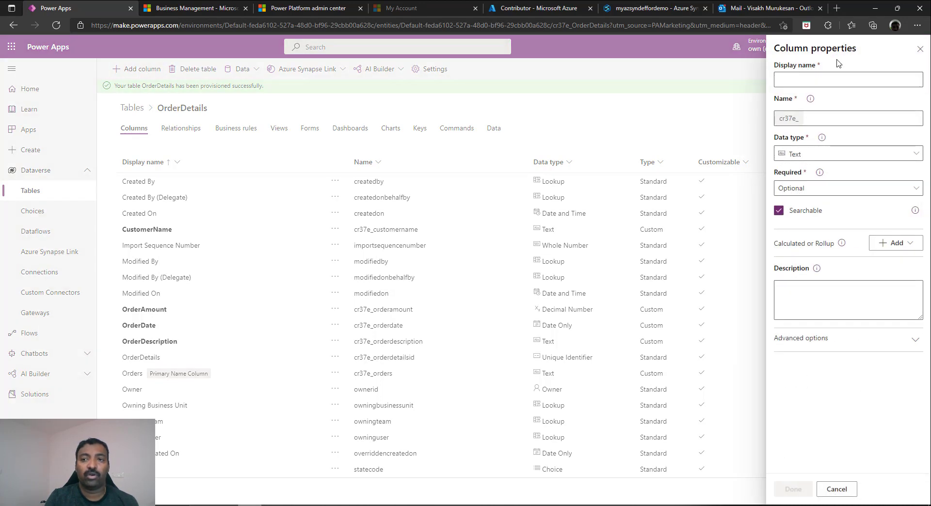
{"action": "type", "text": "Orde"}
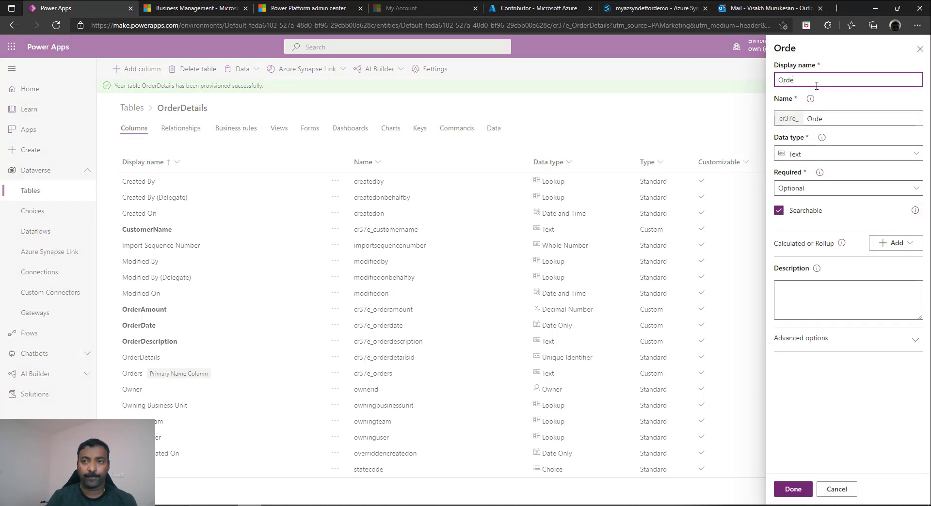
{"action": "type", "text": "rID"}
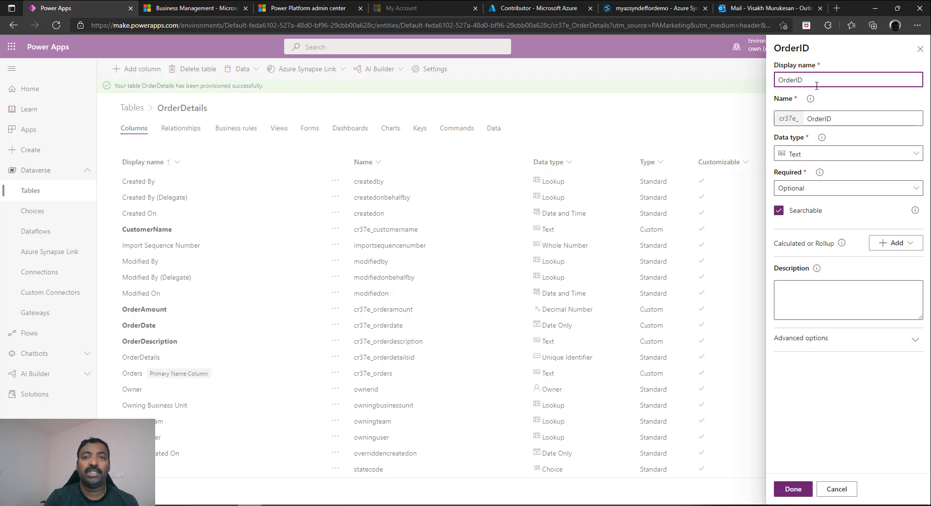
{"action": "left_click", "coordinate": [818, 156]}
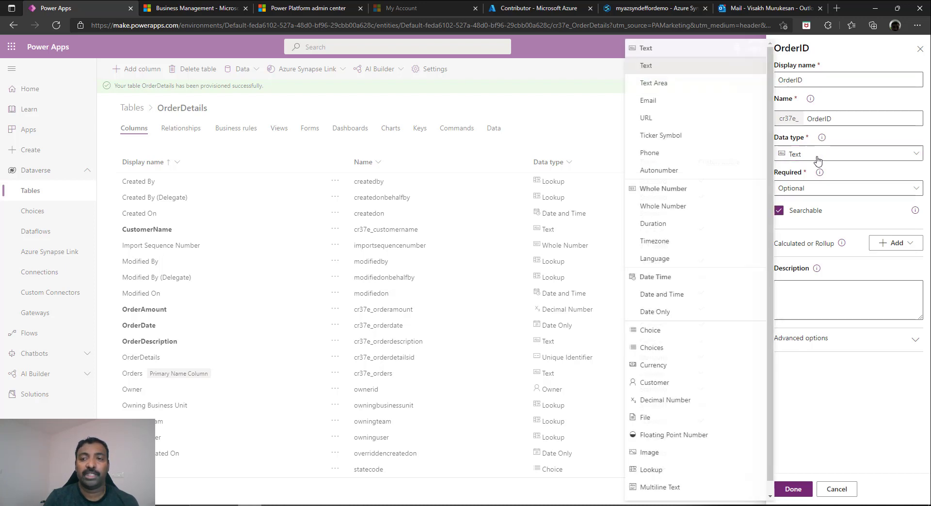
{"action": "left_click", "coordinate": [679, 169]}
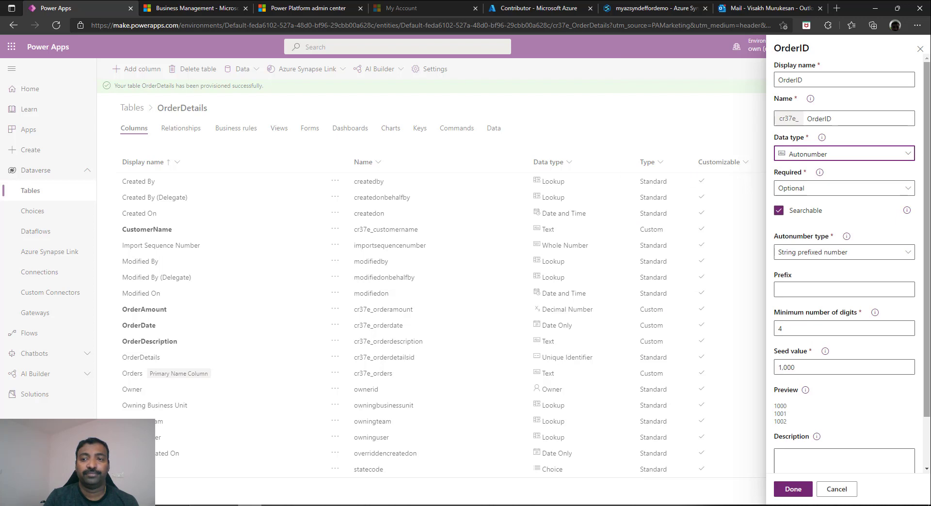
Make the OrderID column Required and choose String prefixed number as its autonumber type
{"action": "left_click", "coordinate": [863, 189]}
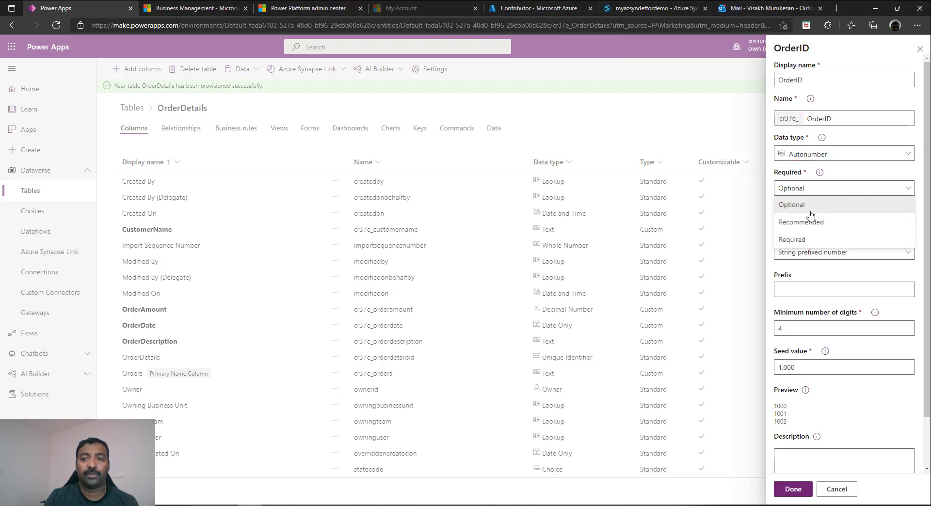
{"action": "left_click", "coordinate": [794, 241]}
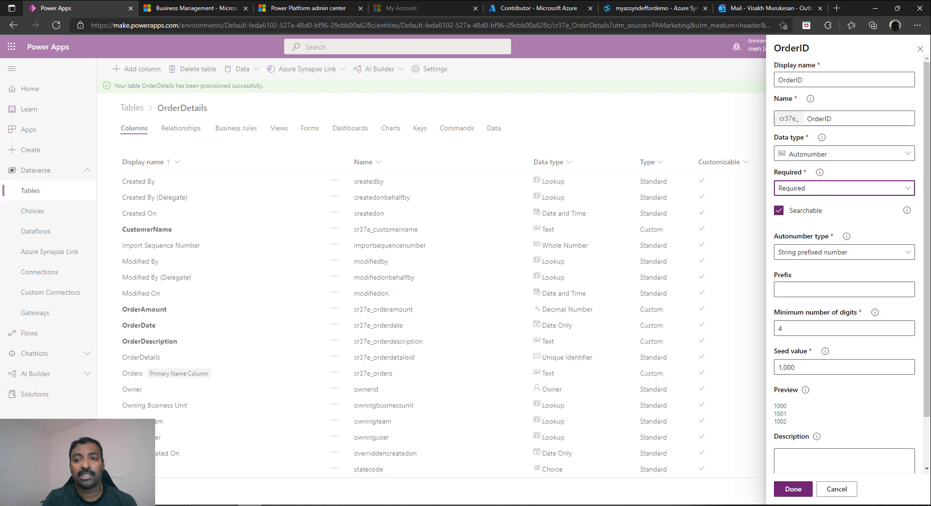
{"action": "left_click", "coordinate": [815, 254]}
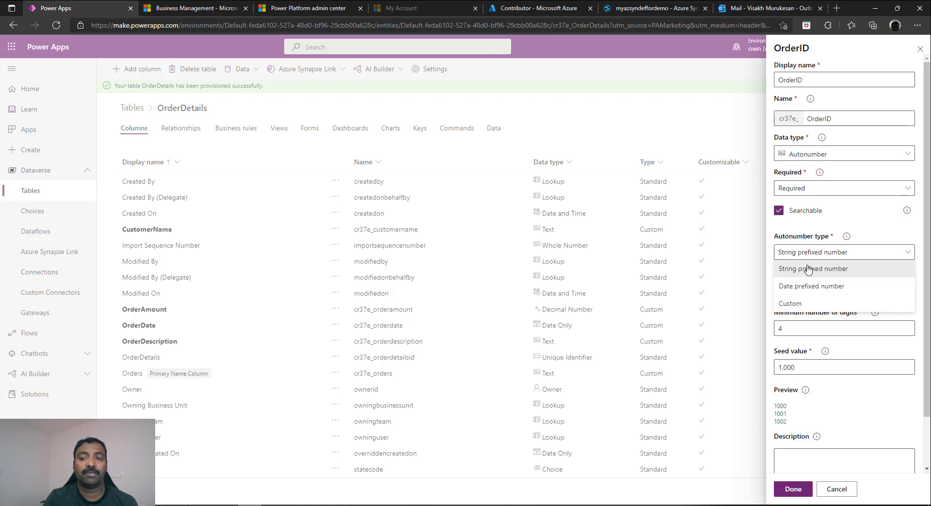
{"action": "left_click", "coordinate": [808, 269]}
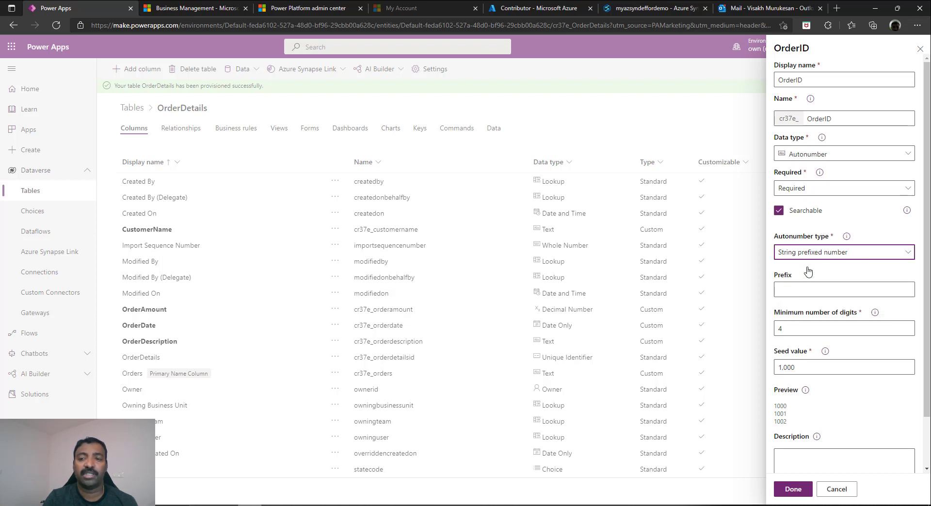
Give the OrderID autonumber the prefix PH and a minimum of 6 digits, add the column and save the OrderDetails table
{"action": "left_click", "coordinate": [799, 296]}
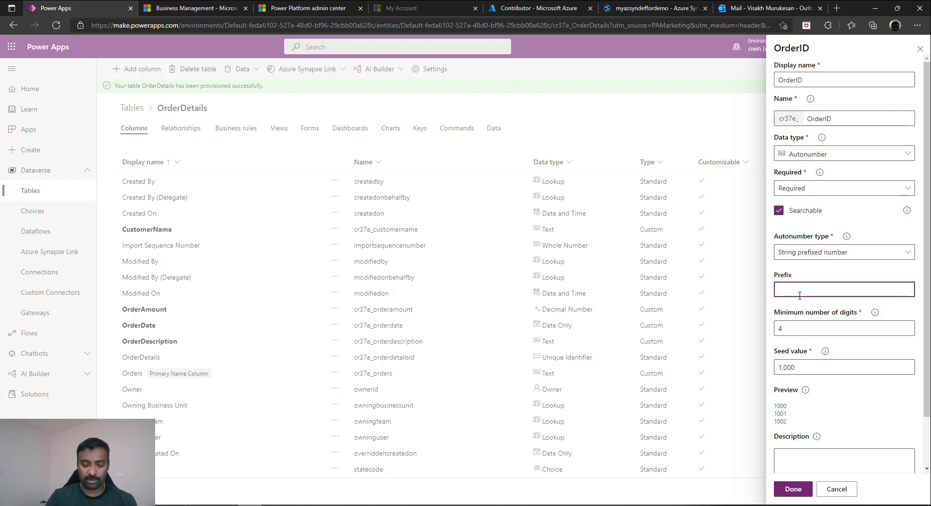
{"action": "type", "text": "PH"}
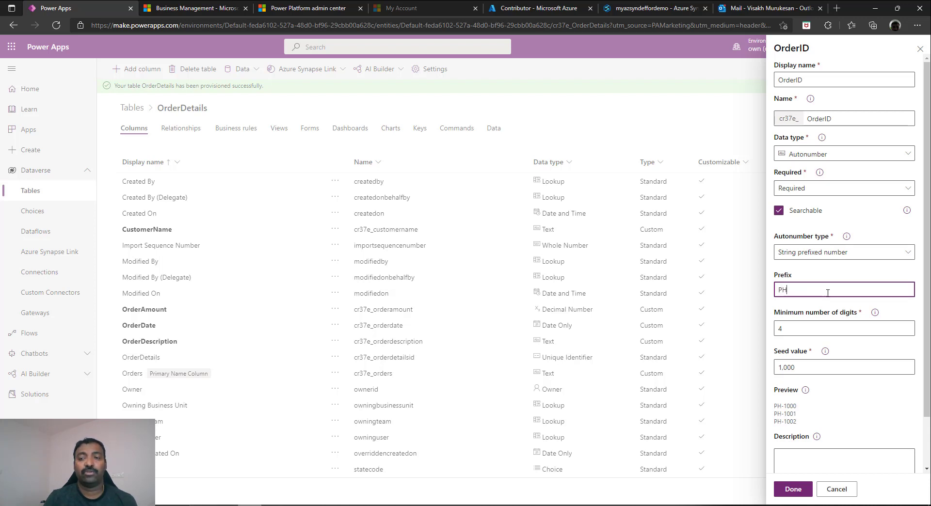
{"action": "scroll", "coordinate": [828, 292], "scroll_direction": "down", "scroll_amount": 1}
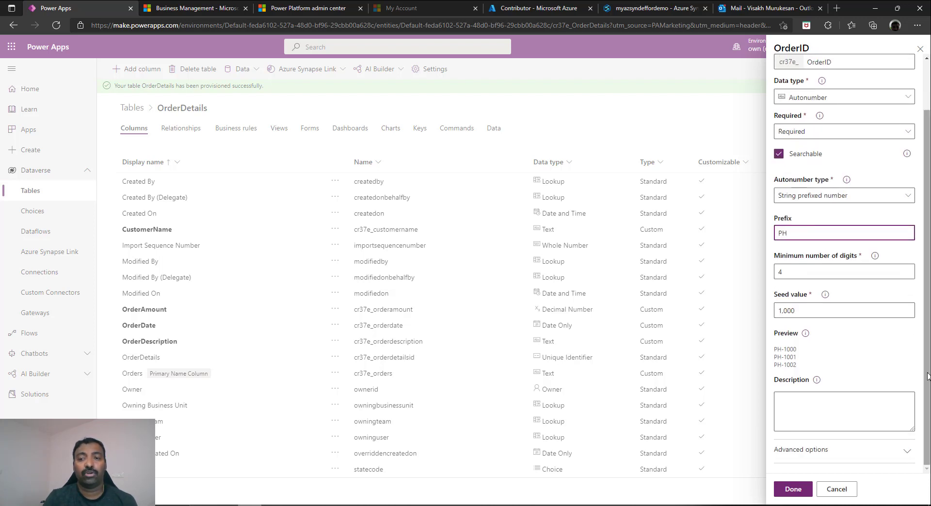
{"action": "left_click", "coordinate": [815, 273]}
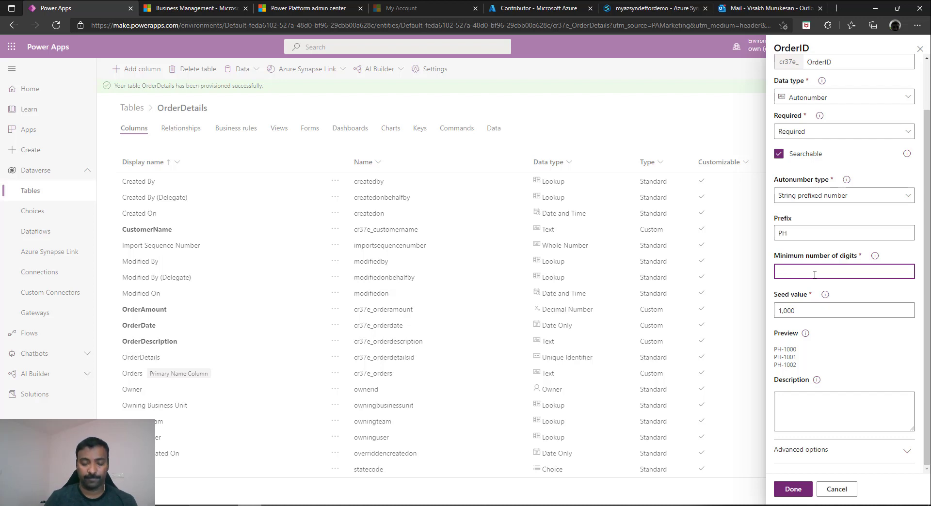
{"action": "type", "text": "6"}
{"action": "left_click", "coordinate": [818, 362]}
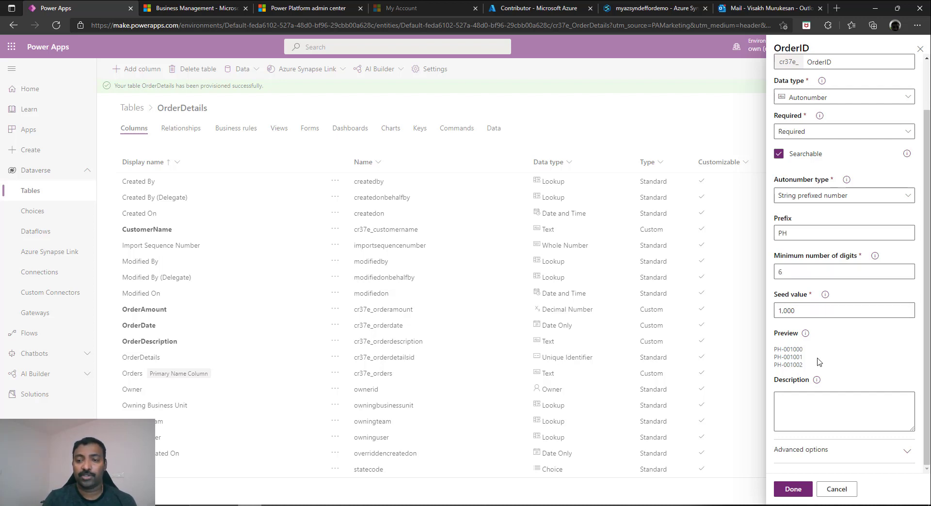
{"action": "left_click", "coordinate": [791, 490]}
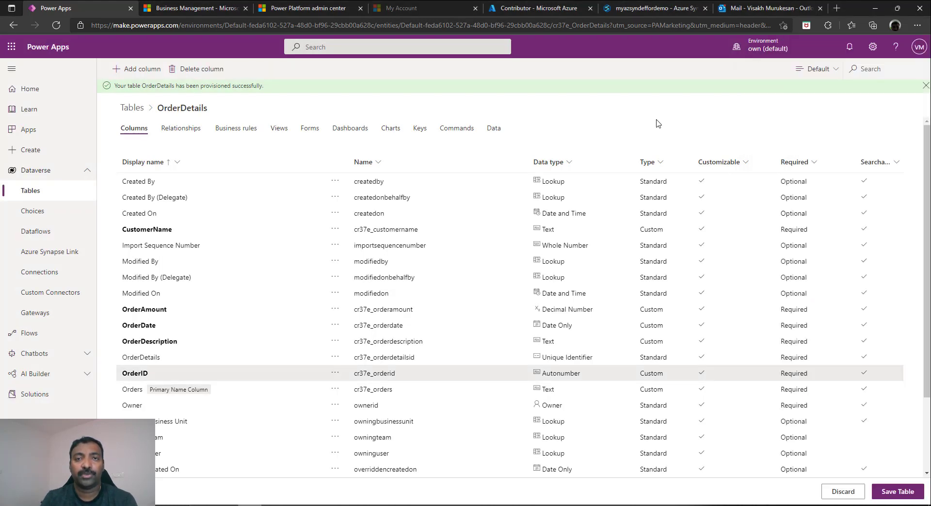
{"action": "left_click", "coordinate": [903, 493]}
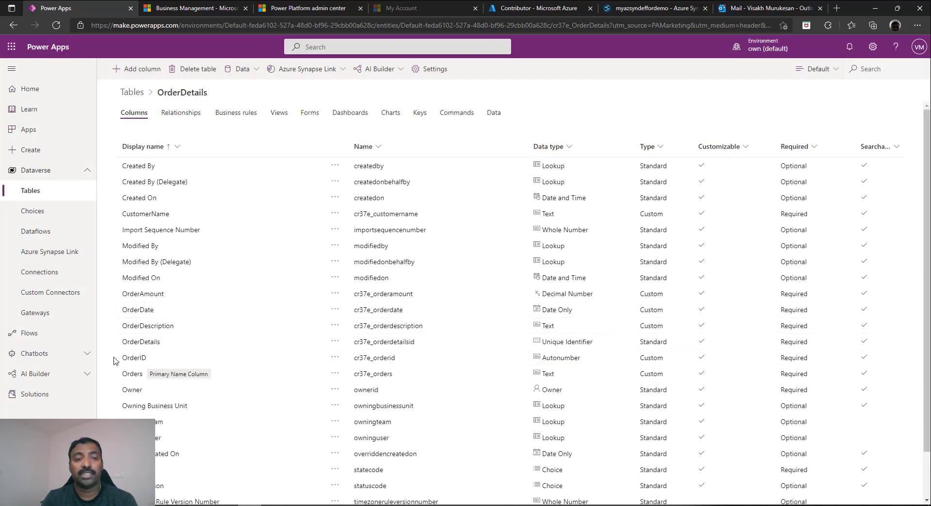
From the list of tables, start a data import for the OrderDetails table with Text/CSV as the data source
{"action": "left_click", "coordinate": [135, 97]}
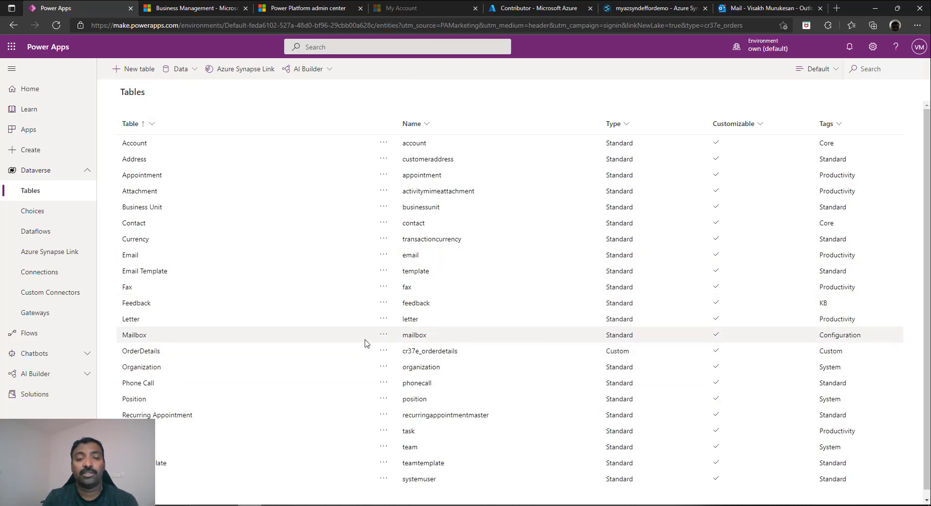
{"action": "left_click", "coordinate": [384, 352]}
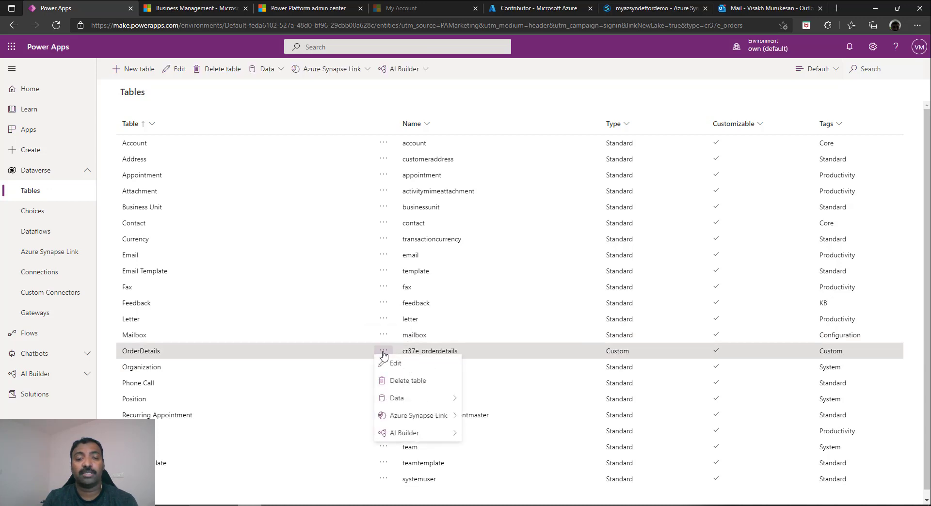
{"action": "mouse_move", "coordinate": [417, 398]}
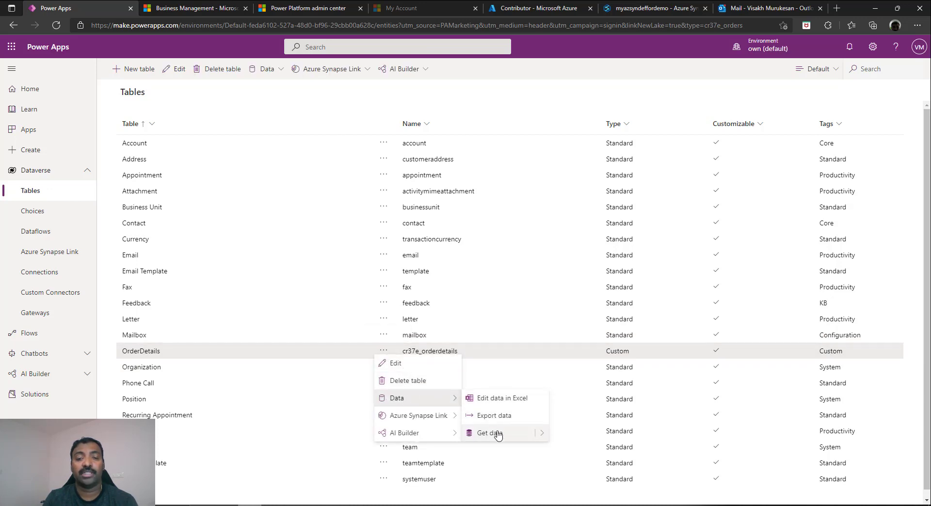
{"action": "mouse_move", "coordinate": [544, 437]}
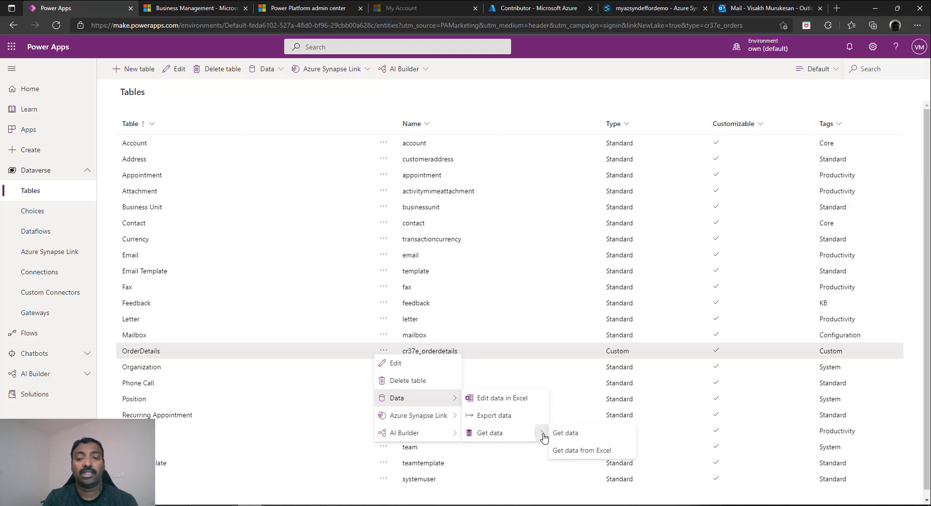
{"action": "left_click", "coordinate": [565, 433]}
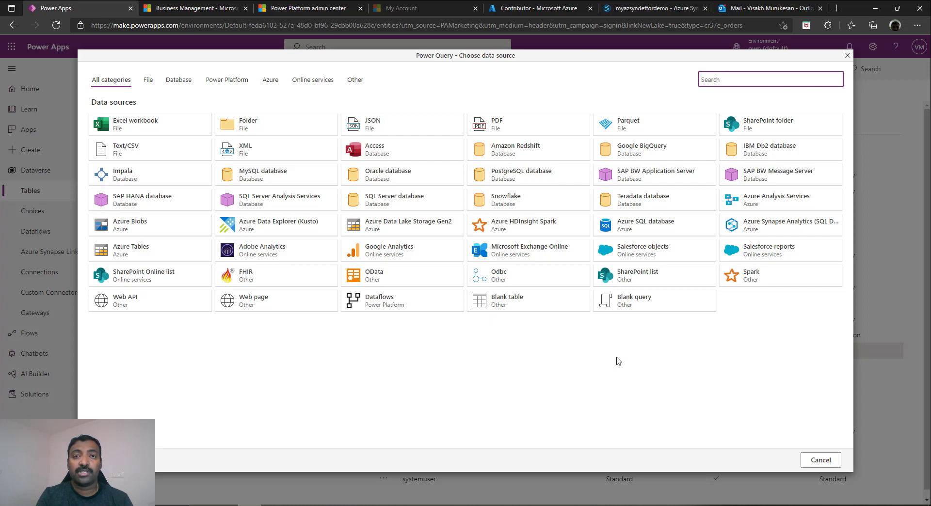
{"action": "left_click", "coordinate": [147, 152]}
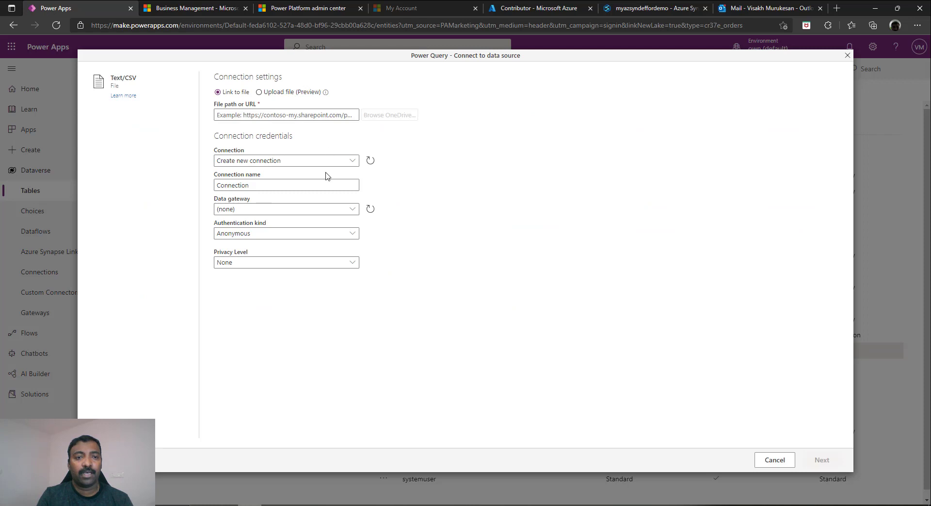
Enter the file name OrderData.csv as the linked file's path in the connection settings
{"action": "left_click", "coordinate": [342, 165]}
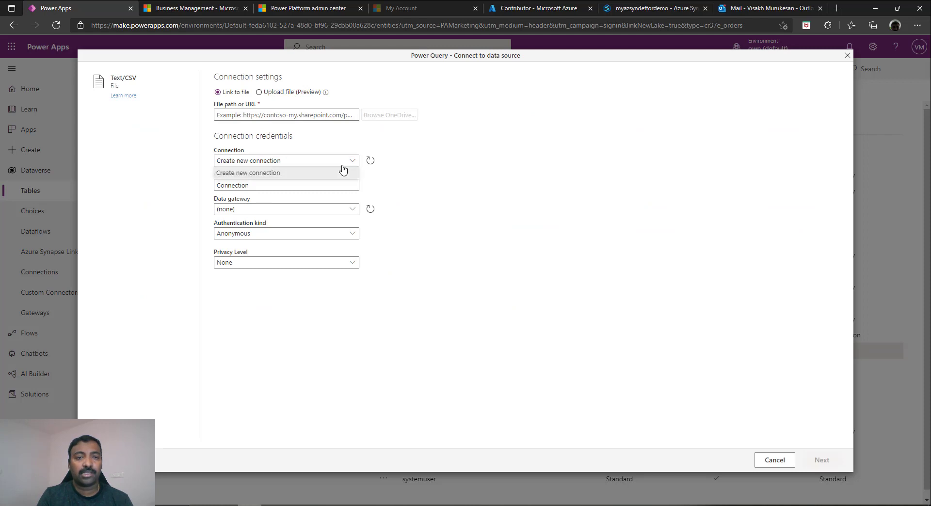
{"action": "left_click", "coordinate": [323, 115]}
{"action": "type", "text": "OrderData"}
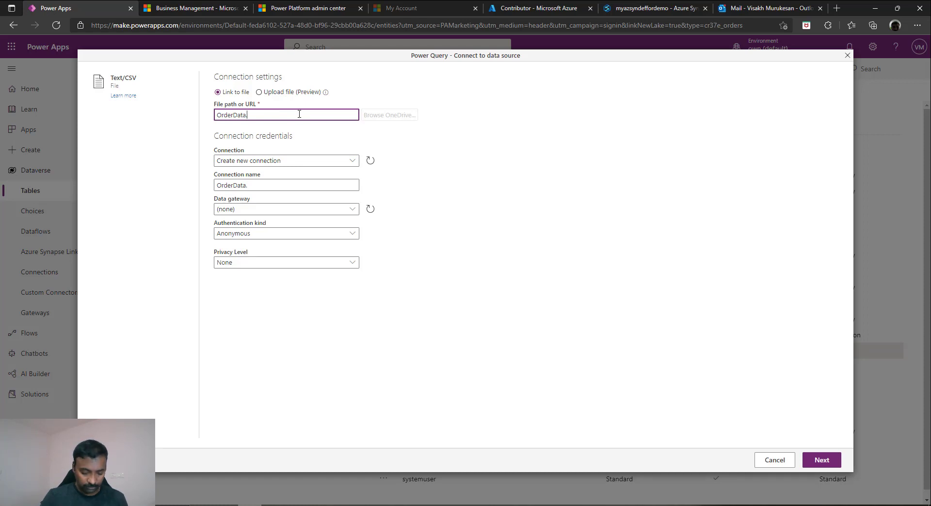
{"action": "type", "text": ".csv"}
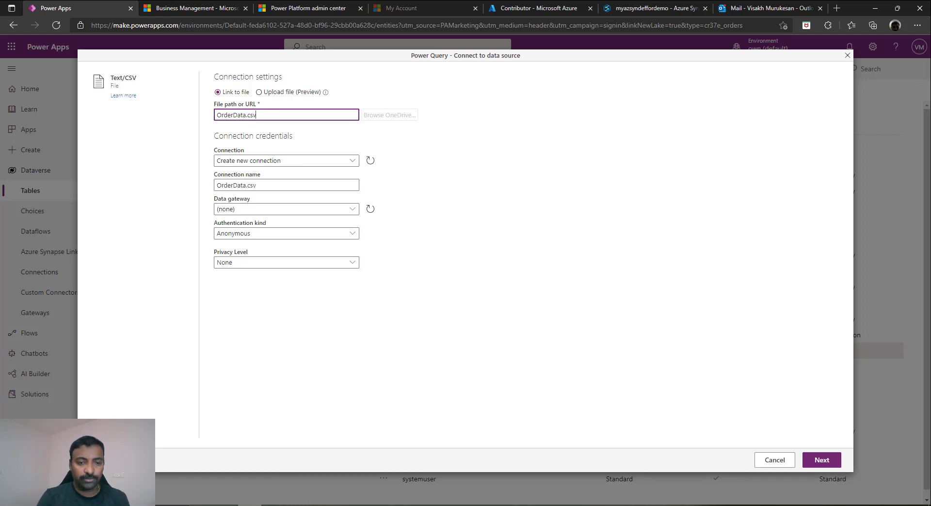
Copy the folder location from the OrderData file's properties in File Explorer and complete the path as D:\OneDrive\OneDrive\Favorites\Documents\OrderData.csv
{"action": "left_click", "coordinate": [320, 505]}
{"action": "left_click", "coordinate": [303, 465]}
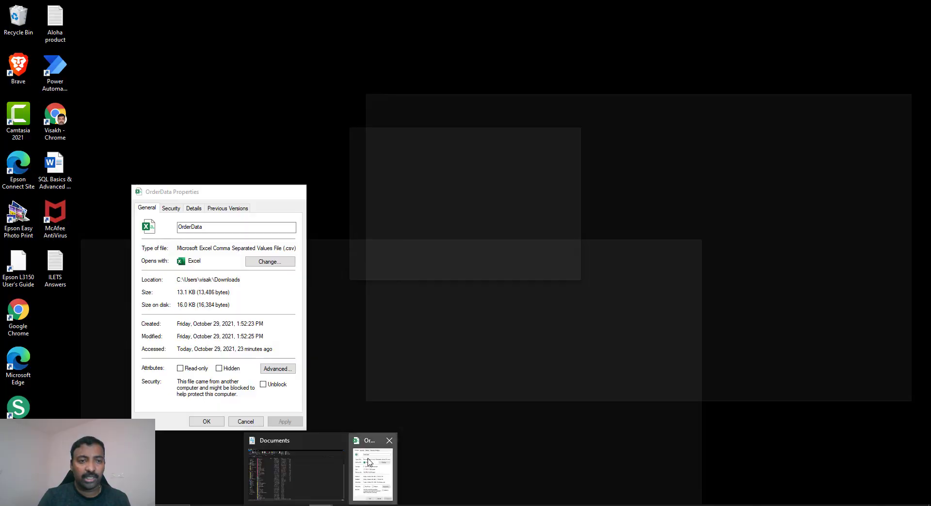
{"action": "left_click", "coordinate": [372, 473]}
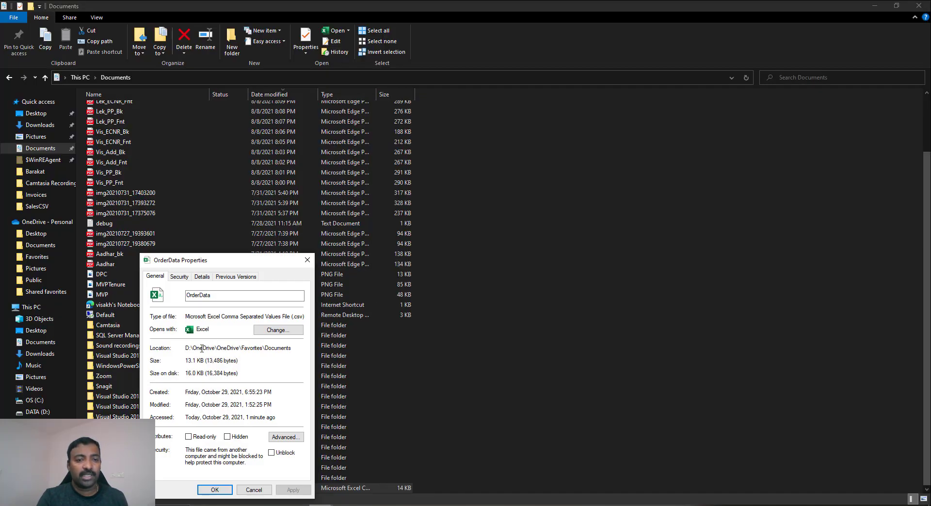
{"action": "left_click_drag", "start_coordinate": [186, 348], "coordinate": [293, 349]}
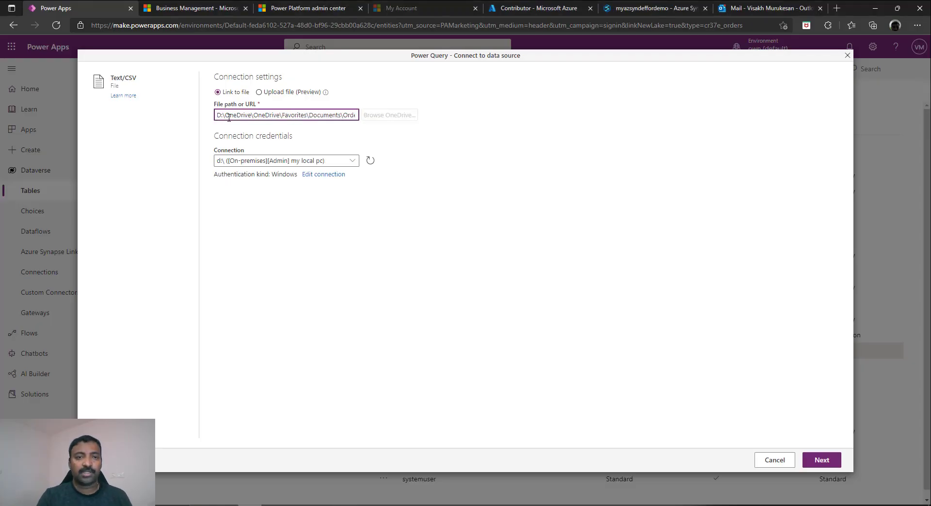
Choose to create a new connection for the CSV file and name it OrderDataCSV
{"action": "left_click", "coordinate": [352, 161]}
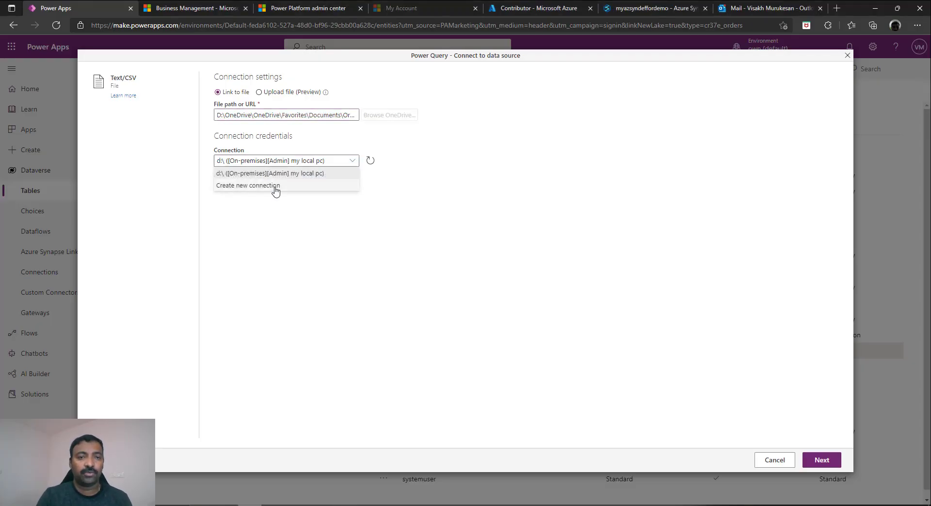
{"action": "left_click", "coordinate": [276, 187]}
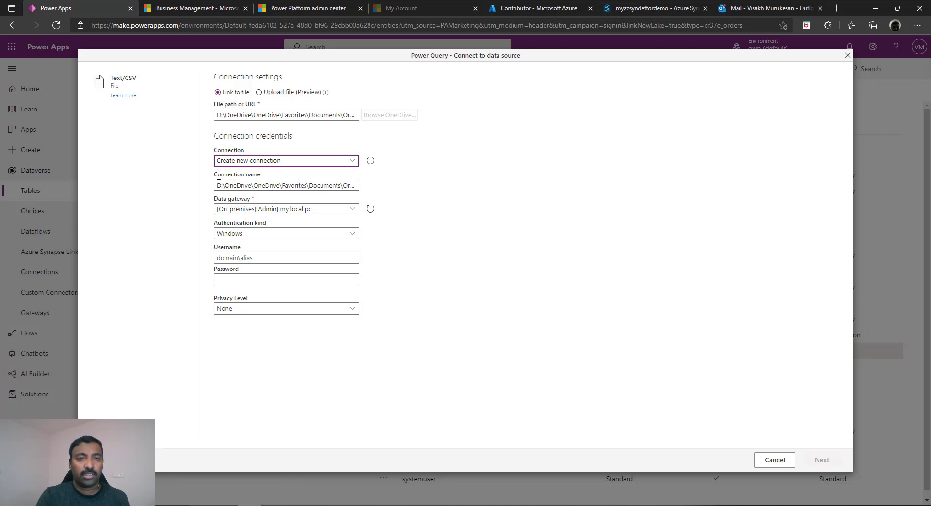
{"action": "left_click_drag", "start_coordinate": [219, 185], "coordinate": [470, 201]}
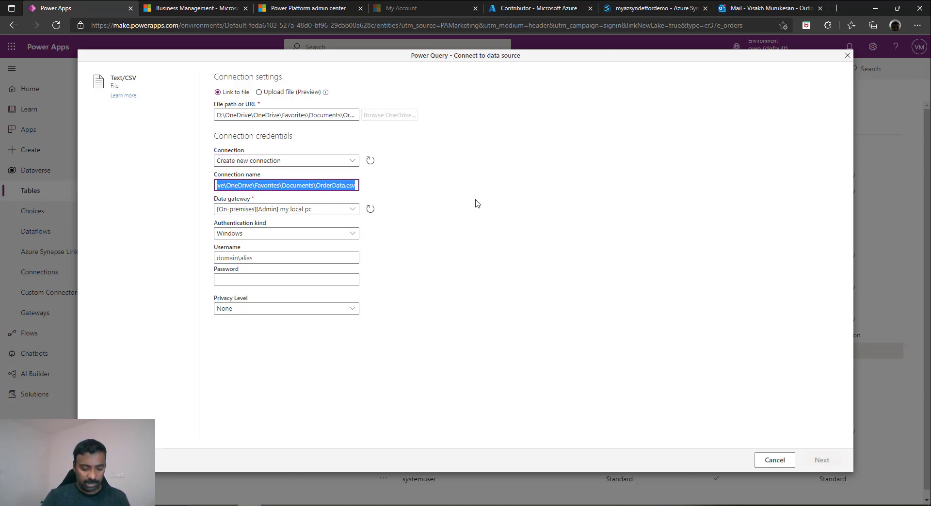
{"action": "type", "text": "OrderDataC"}
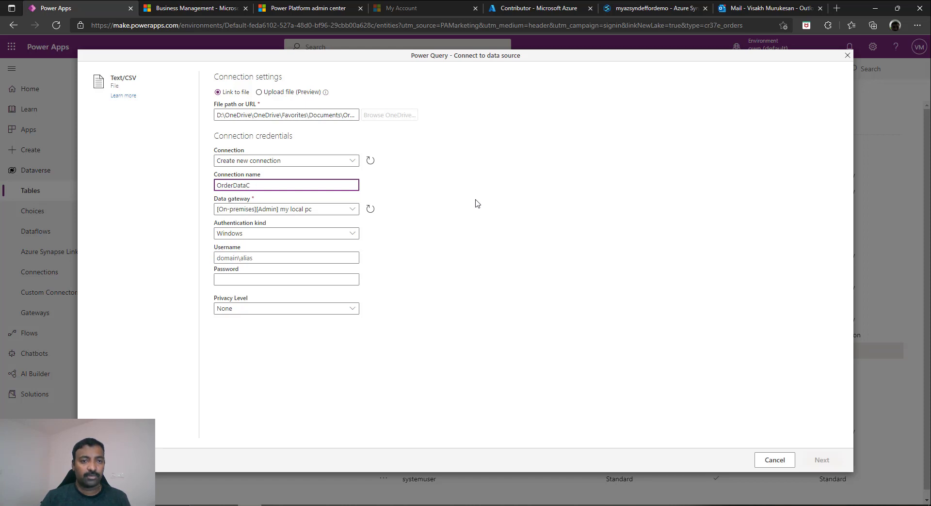
{"action": "type", "text": "S"}
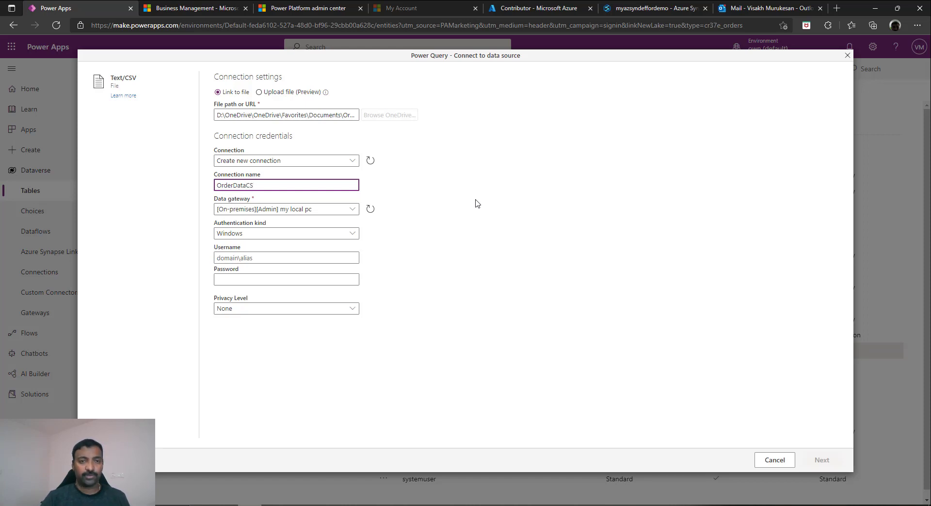
{"action": "type", "text": "V"}
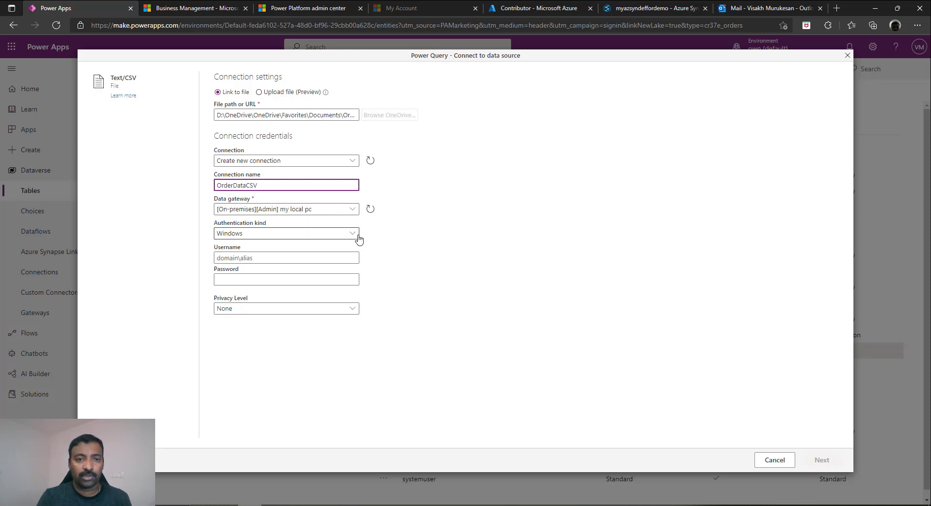
Enter the Windows account's domain username and the account password for the OrderDataCSV connection
{"action": "left_click", "coordinate": [292, 255]}
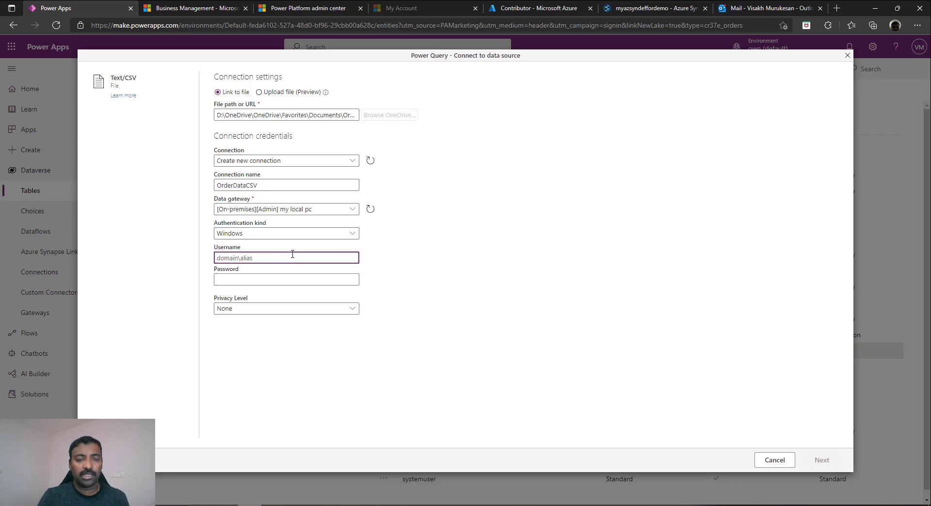
{"action": "type", "text": "DESKTOP-OLJ7QC3"}
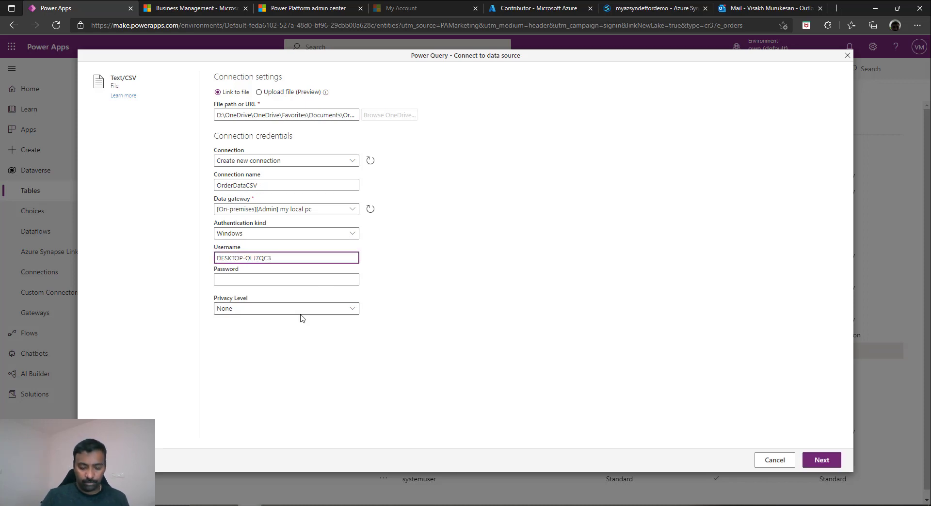
{"action": "type", "text": "\\PowerBI"}
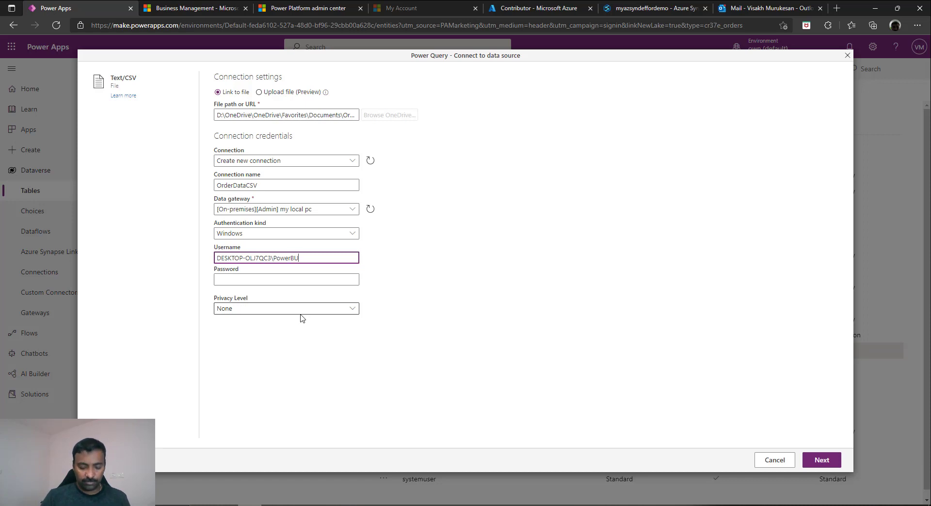
{"action": "left_click", "coordinate": [300, 280]}
{"action": "type", "text": "••"}
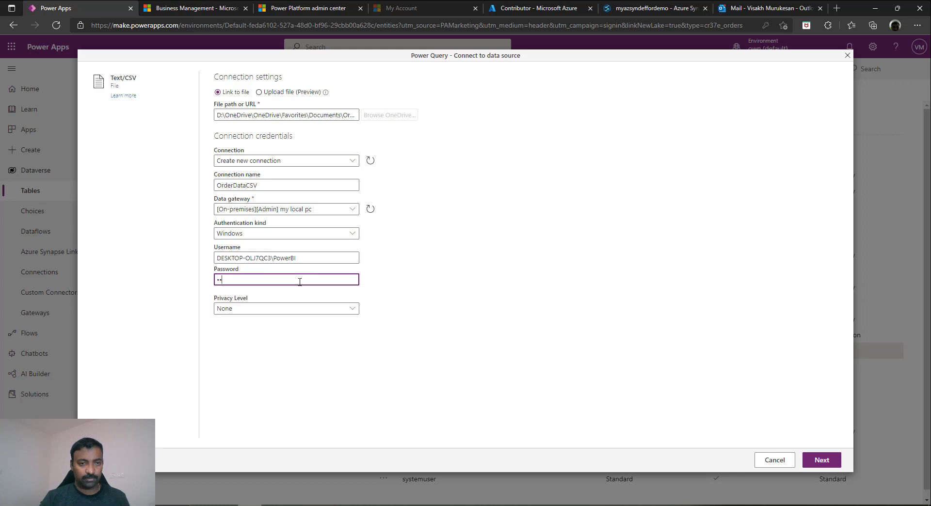
{"action": "type", "text": "••••••"}
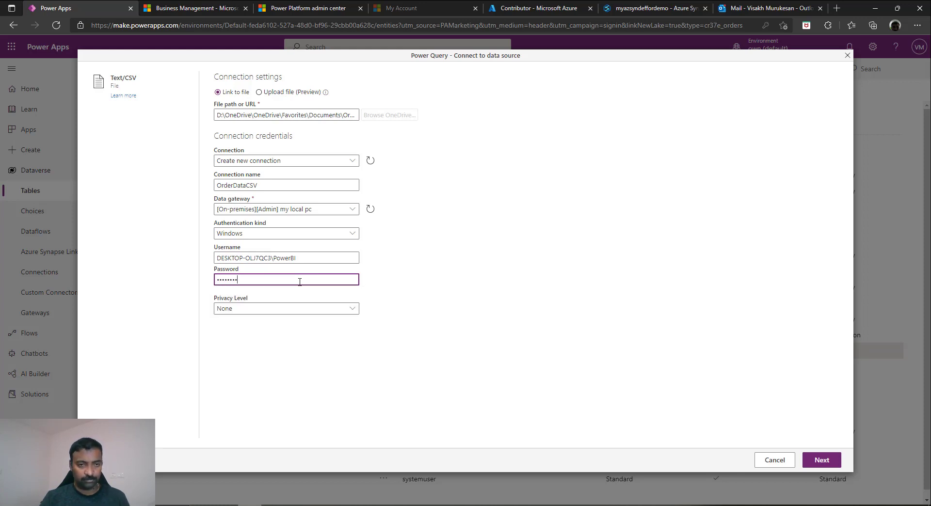
{"action": "type", "text": "••"}
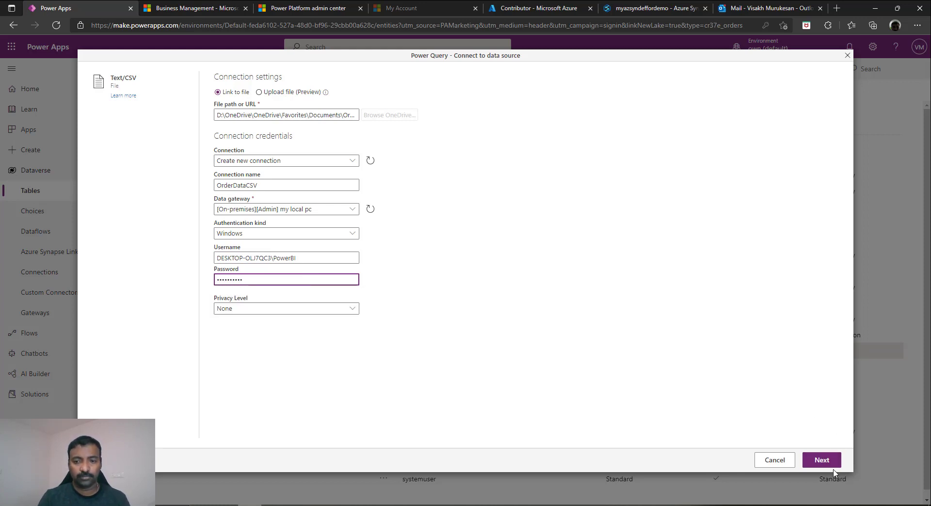
Set the connection's privacy level to Organizational and proceed to the preview of the OrderData.csv rows
{"action": "left_click", "coordinate": [333, 311]}
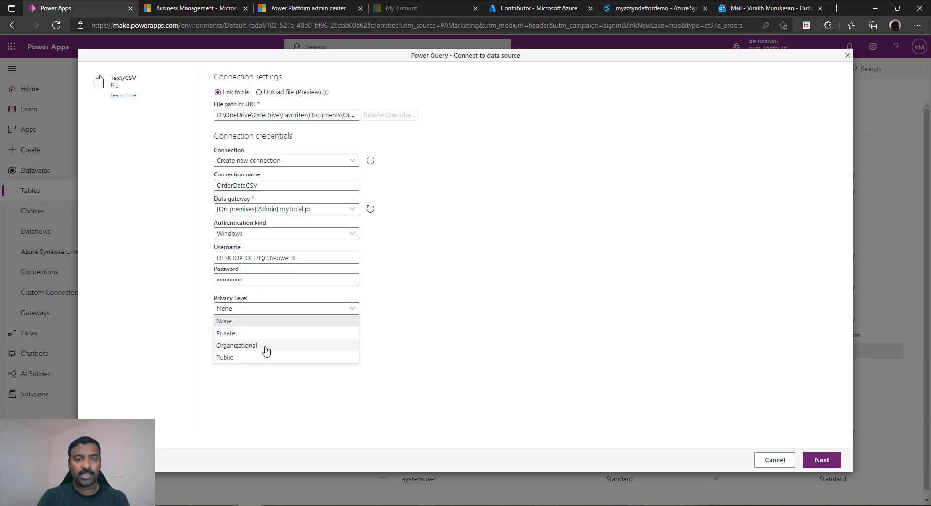
{"action": "left_click", "coordinate": [271, 347]}
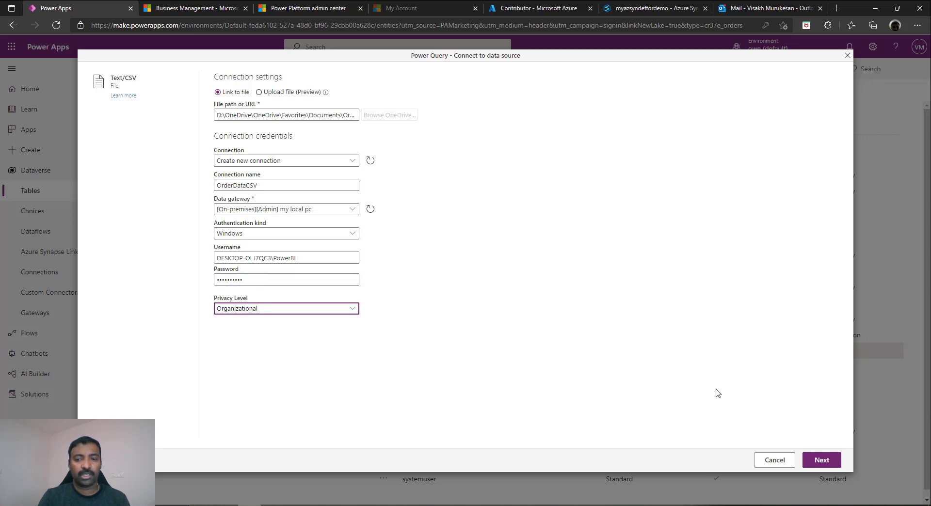
{"action": "left_click", "coordinate": [829, 463]}
{"action": "left_click", "coordinate": [748, 193]}
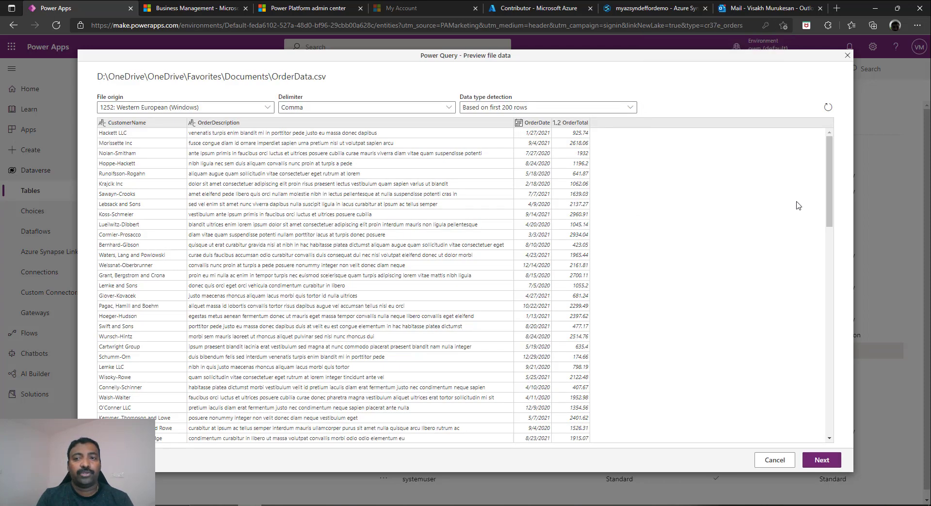
{"action": "left_click_drag", "start_coordinate": [829, 193], "coordinate": [828, 148]}
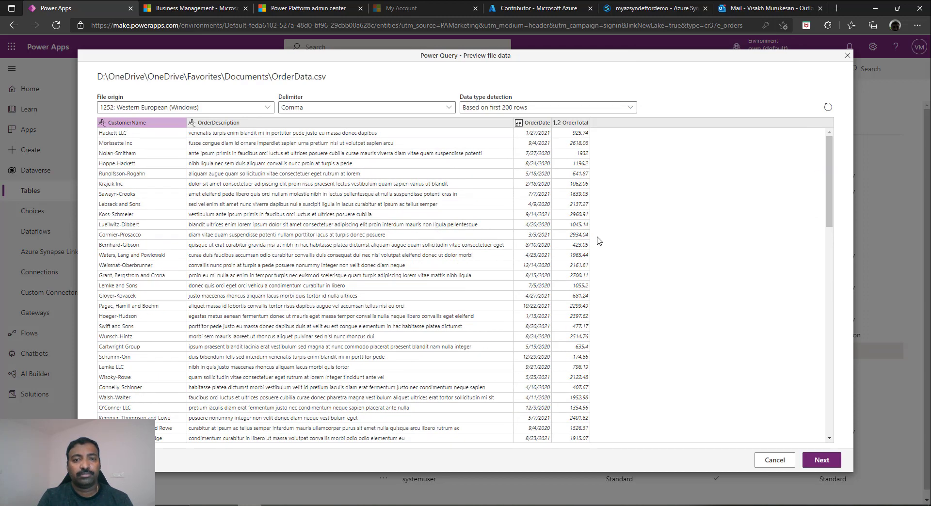
Accept the OrderData.csv preview and the query without transformations, proceeding to the table mapping
{"action": "left_click", "coordinate": [812, 460]}
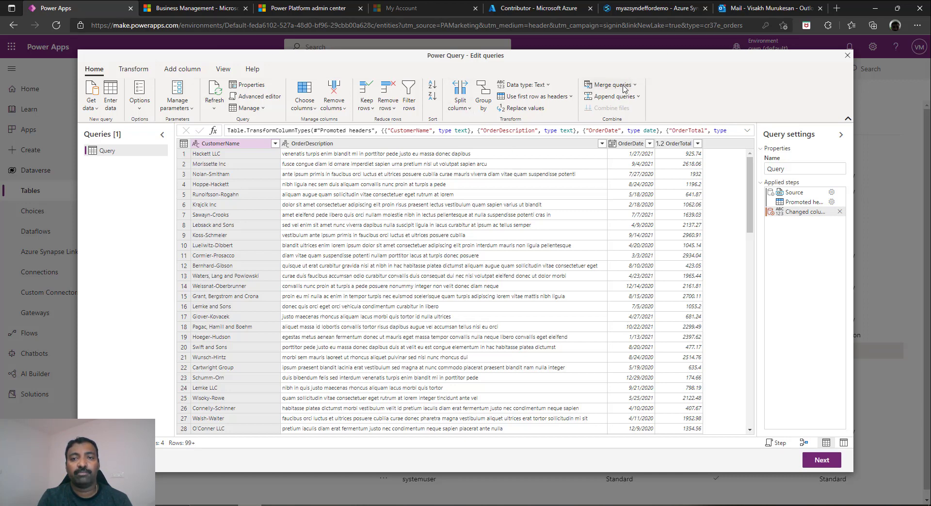
{"action": "left_click", "coordinate": [132, 73]}
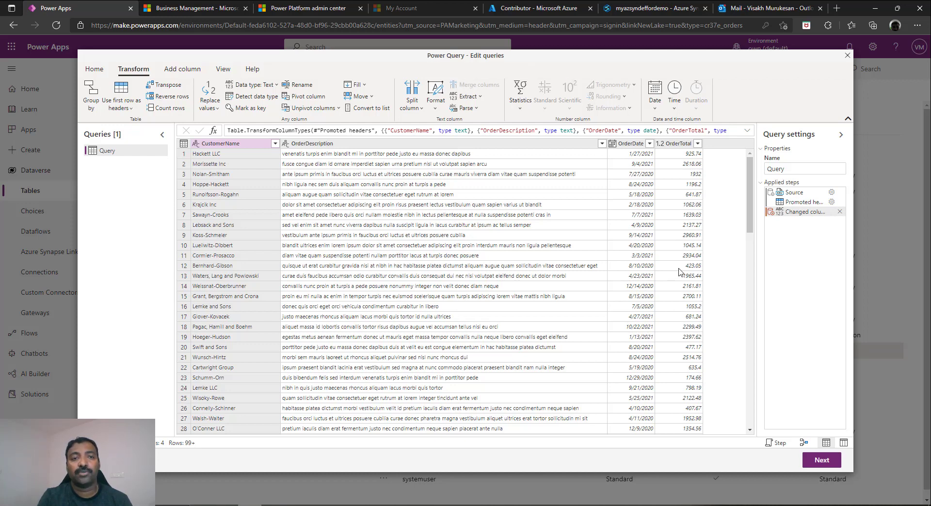
{"action": "left_click", "coordinate": [820, 461]}
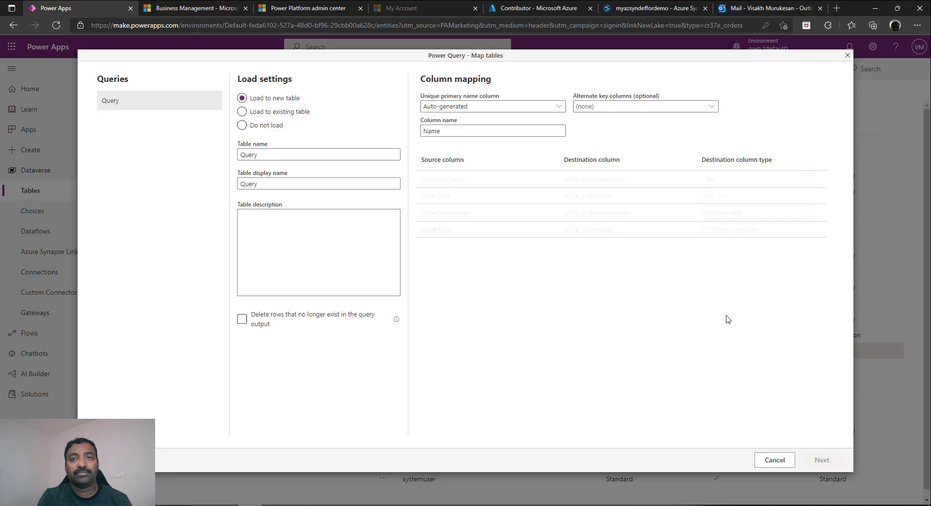
Set the query to load to an existing table and choose cr37e_OrderDetails as the destination table
{"action": "left_click", "coordinate": [291, 112]}
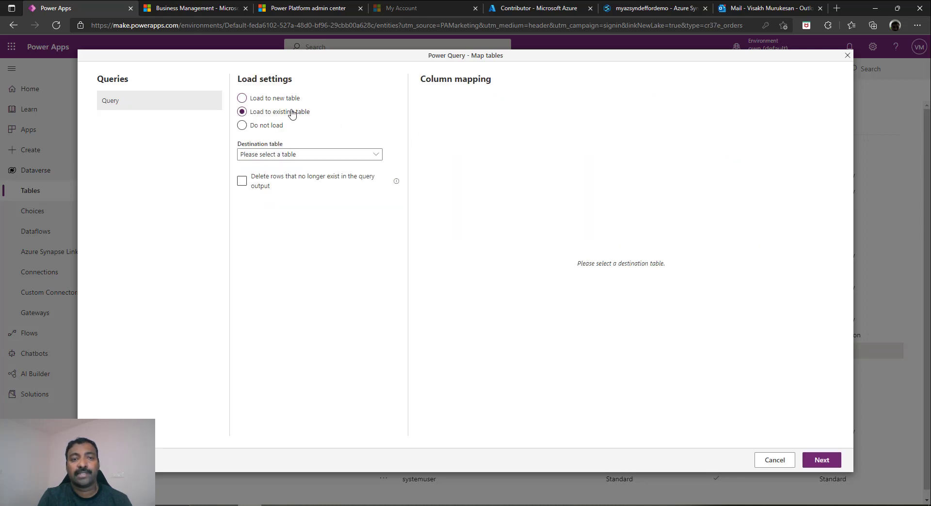
{"action": "left_click", "coordinate": [376, 155]}
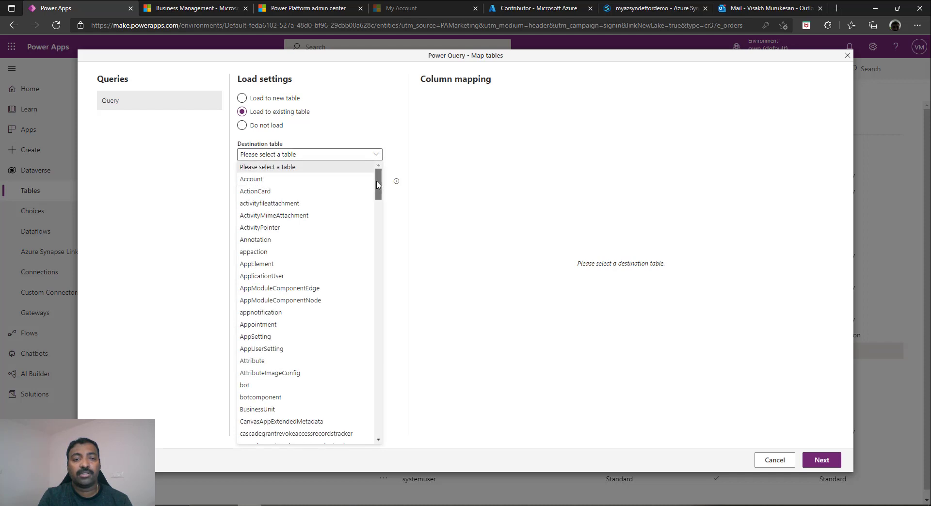
{"action": "left_click_drag", "start_coordinate": [378, 189], "coordinate": [378, 201]}
{"action": "scroll", "coordinate": [377, 199], "scroll_direction": "down", "scroll_amount": 1}
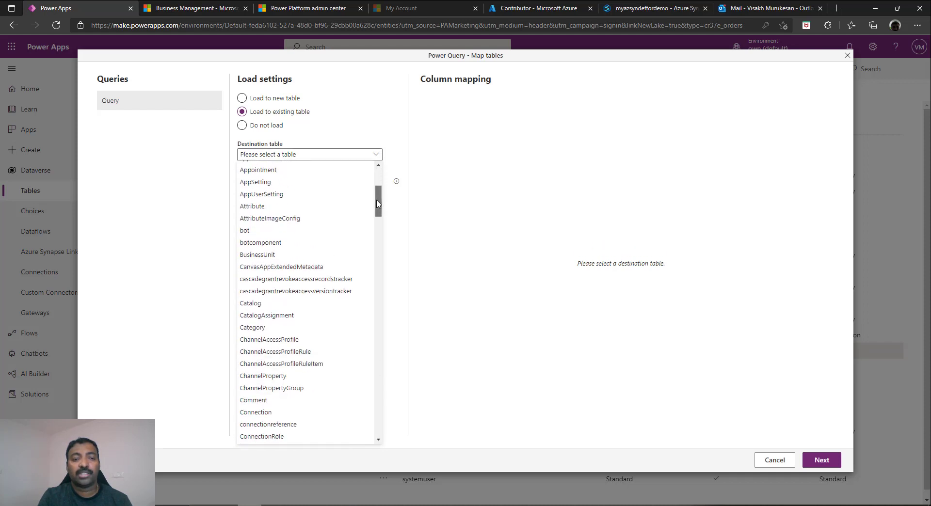
{"action": "scroll", "coordinate": [349, 235], "scroll_direction": "down", "scroll_amount": 4}
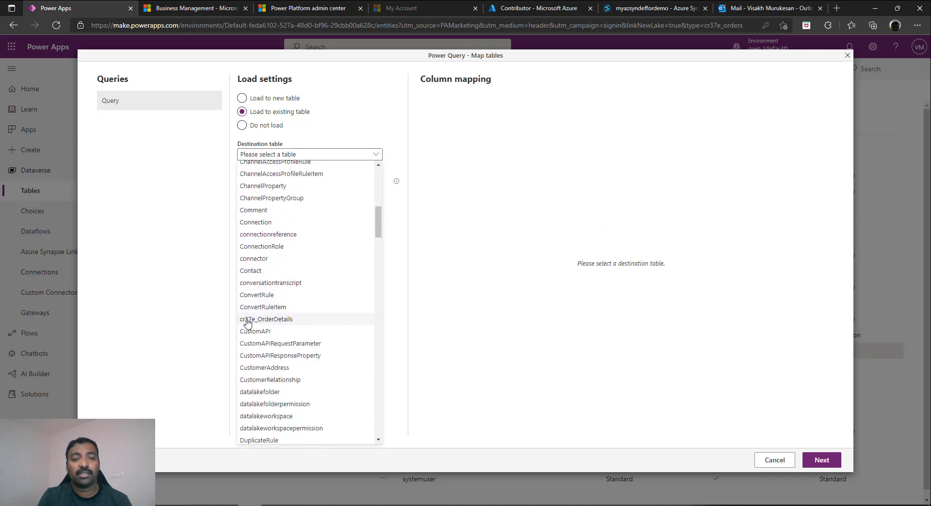
{"action": "left_click", "coordinate": [288, 320]}
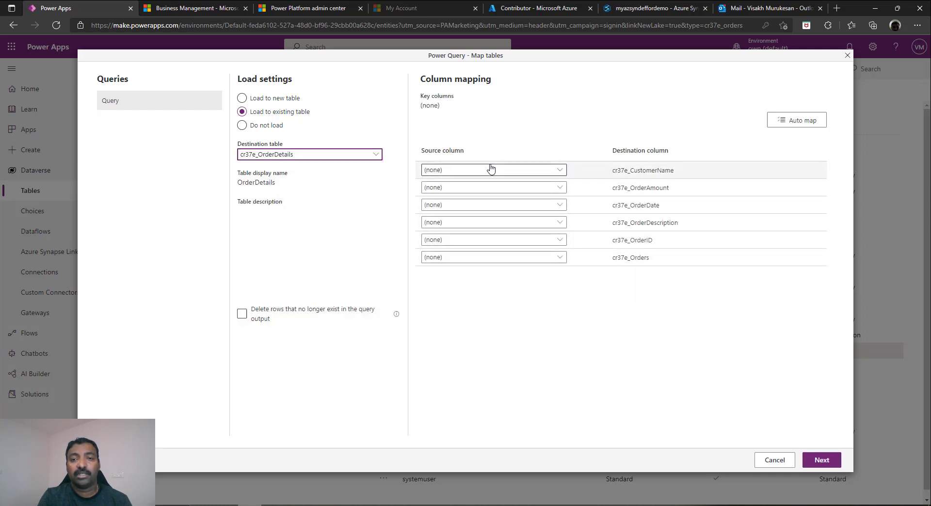
Map CustomerName, OrderTotal, OrderDate and OrderDescription to cr37e_CustomerName, cr37e_OrderAmount, cr37e_OrderDate and cr37e_OrderDescription respectively, and proceed with the load
{"action": "left_click", "coordinate": [560, 170]}
{"action": "left_click", "coordinate": [495, 195]}
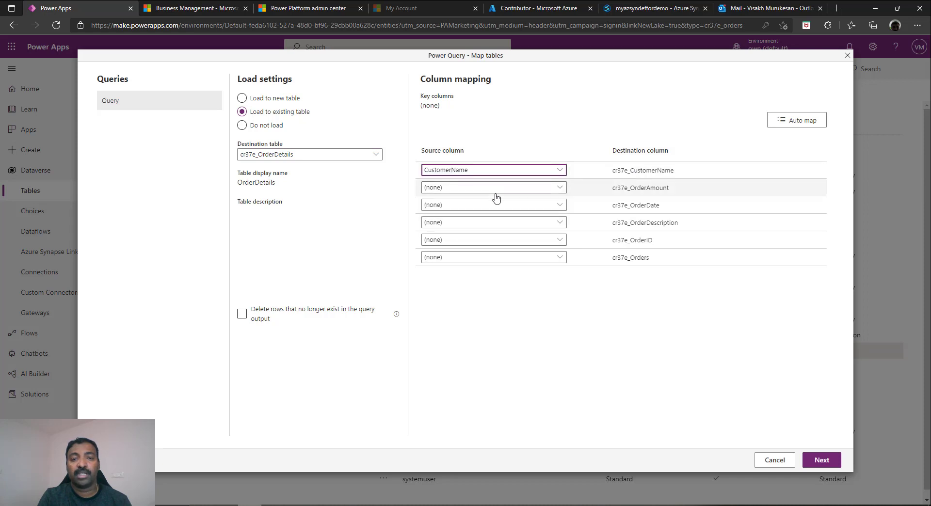
{"action": "left_click", "coordinate": [534, 188]}
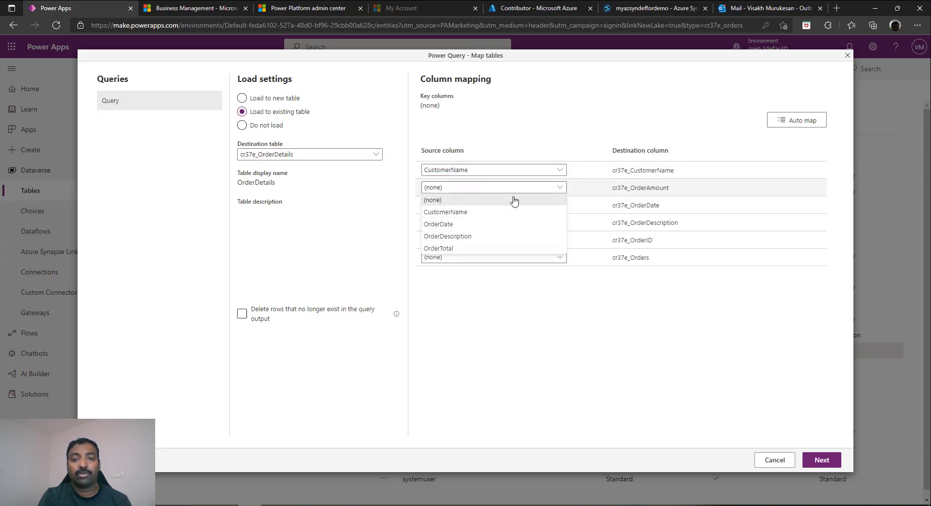
{"action": "left_click", "coordinate": [457, 249]}
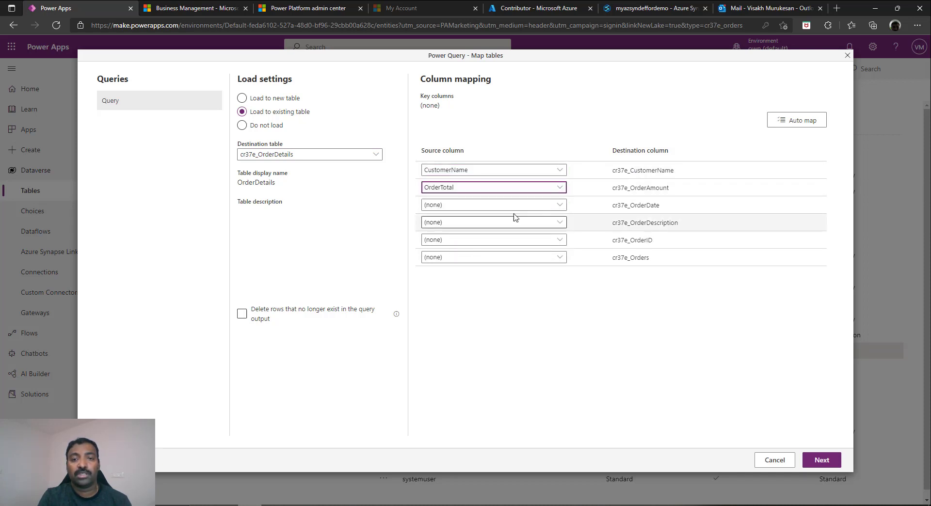
{"action": "left_click", "coordinate": [553, 208]}
{"action": "left_click", "coordinate": [476, 248]}
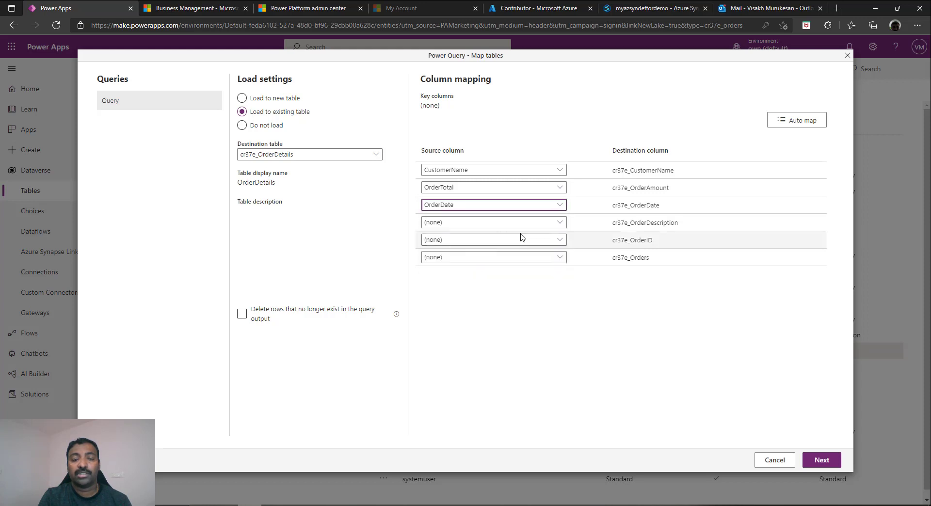
{"action": "left_click", "coordinate": [555, 229]}
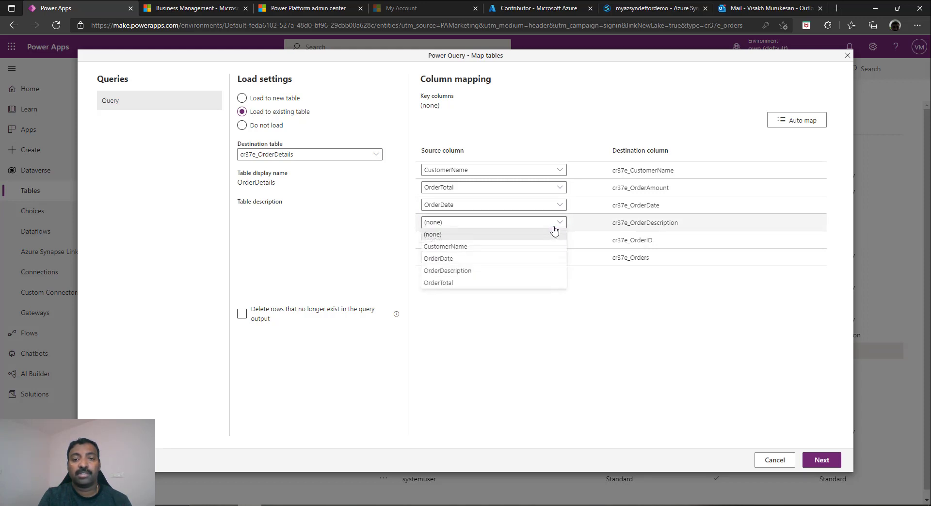
{"action": "left_click", "coordinate": [482, 272]}
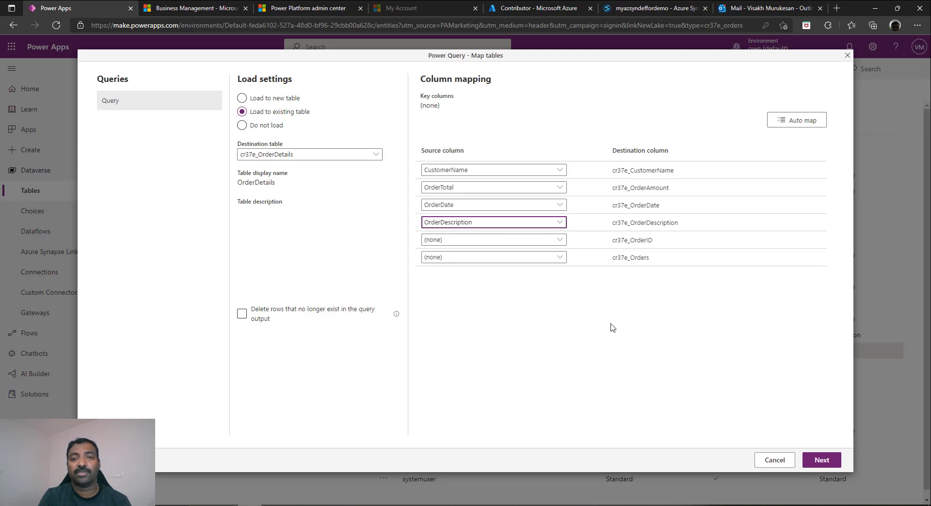
{"action": "left_click", "coordinate": [825, 459]}
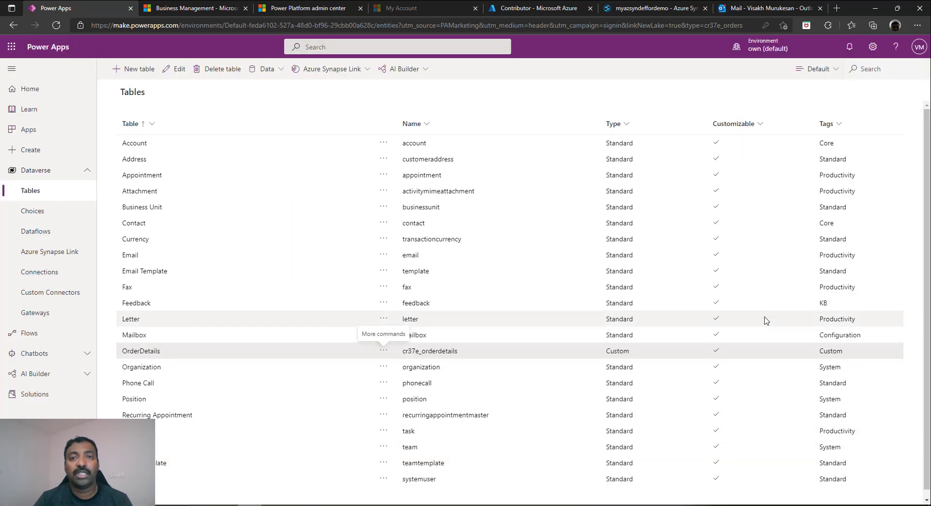
Check the refresh history of New dataflow 4 in the dataflows list and download its refresh history file
{"action": "left_click", "coordinate": [51, 232]}
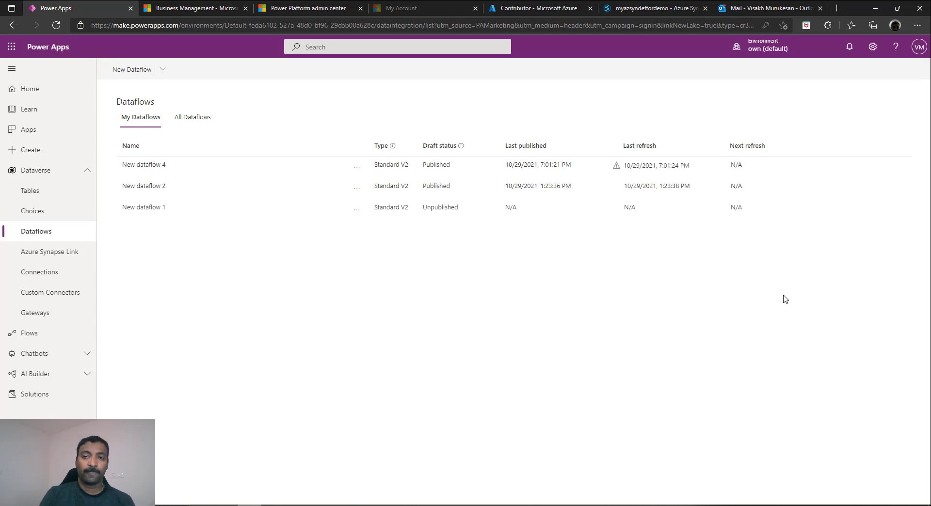
{"action": "left_click", "coordinate": [616, 166]}
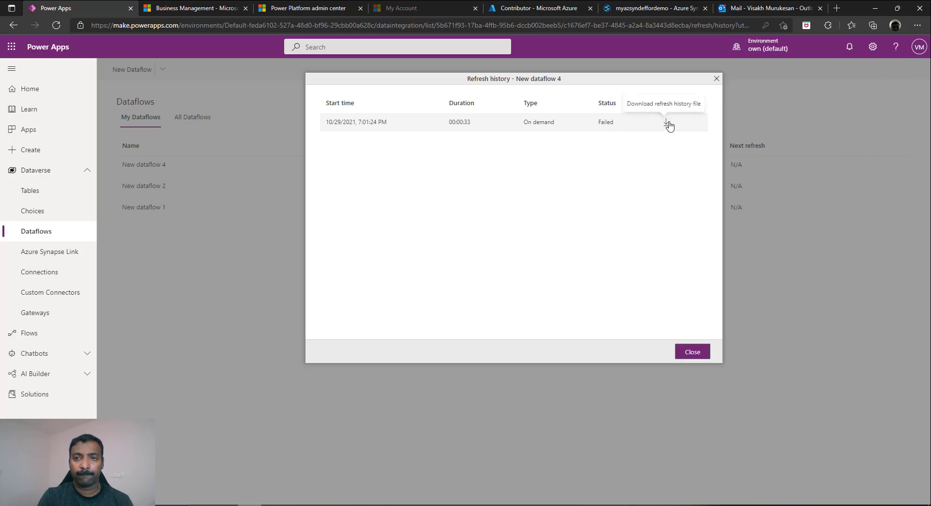
{"action": "left_click", "coordinate": [667, 124]}
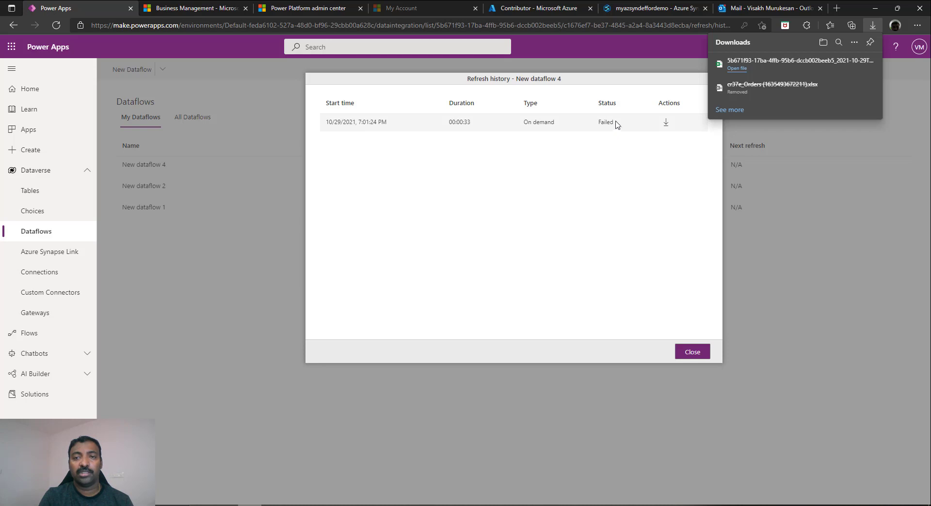
{"action": "left_click", "coordinate": [693, 352]}
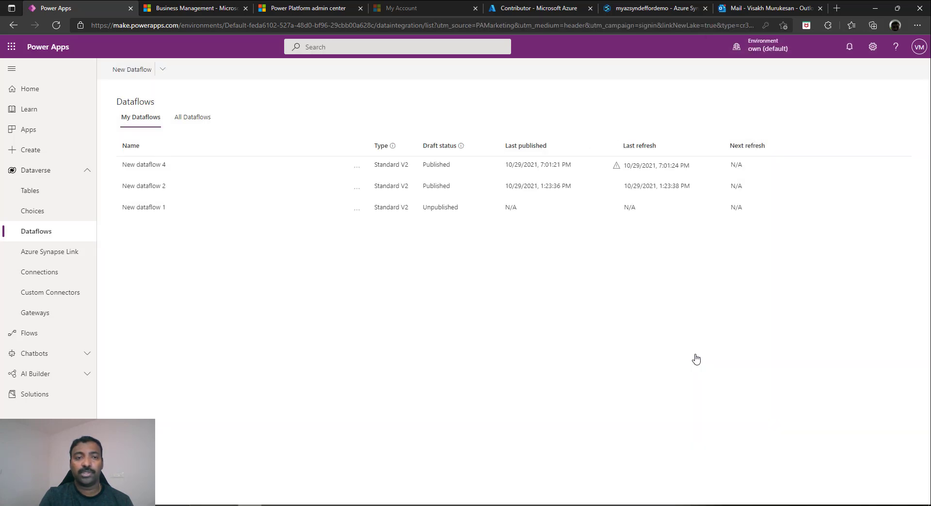
Open the OrderDescription column of the OrderDetails table for editing and expand its advanced options
{"action": "left_click", "coordinate": [38, 195]}
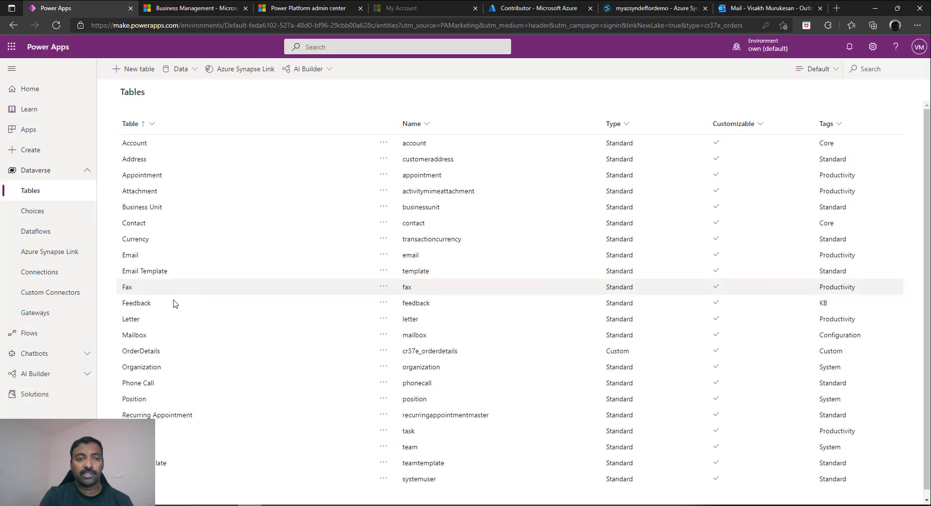
{"action": "left_click", "coordinate": [153, 355]}
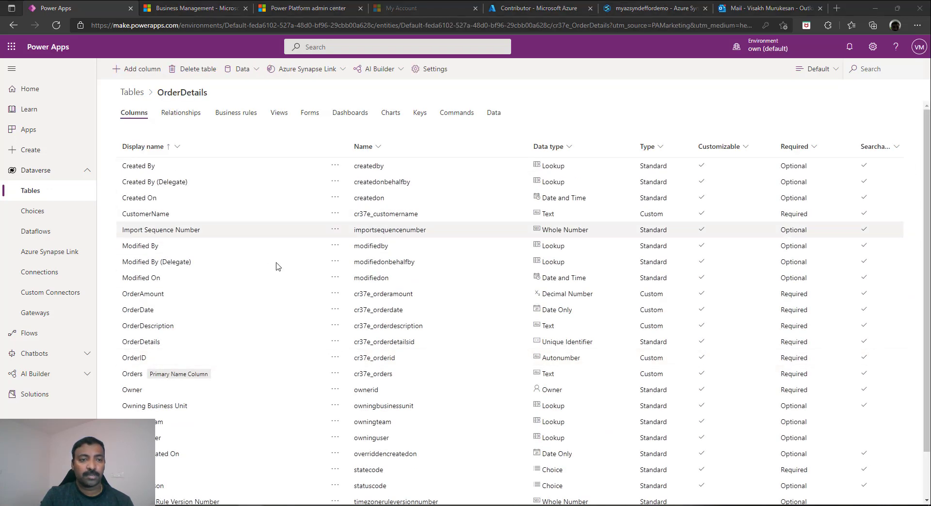
{"action": "left_click", "coordinate": [335, 325]}
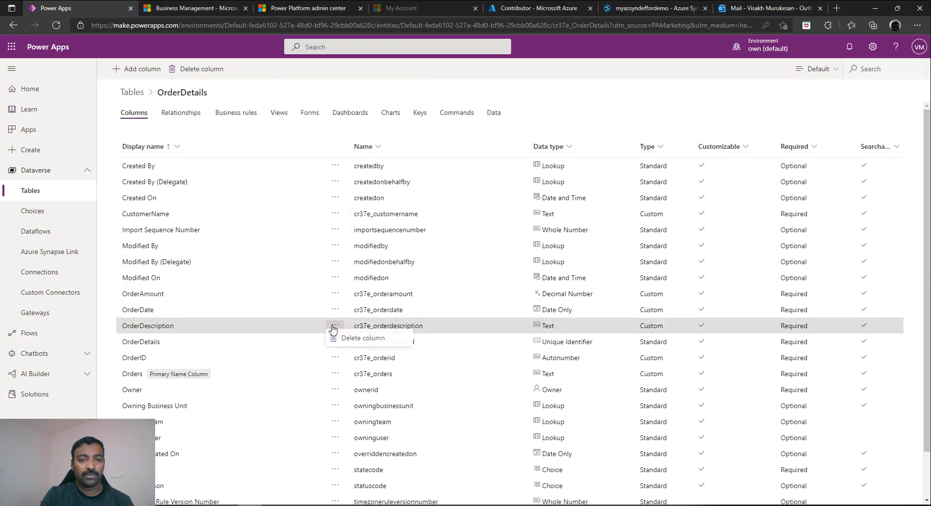
{"action": "left_click", "coordinate": [155, 326]}
{"action": "left_click", "coordinate": [154, 326]}
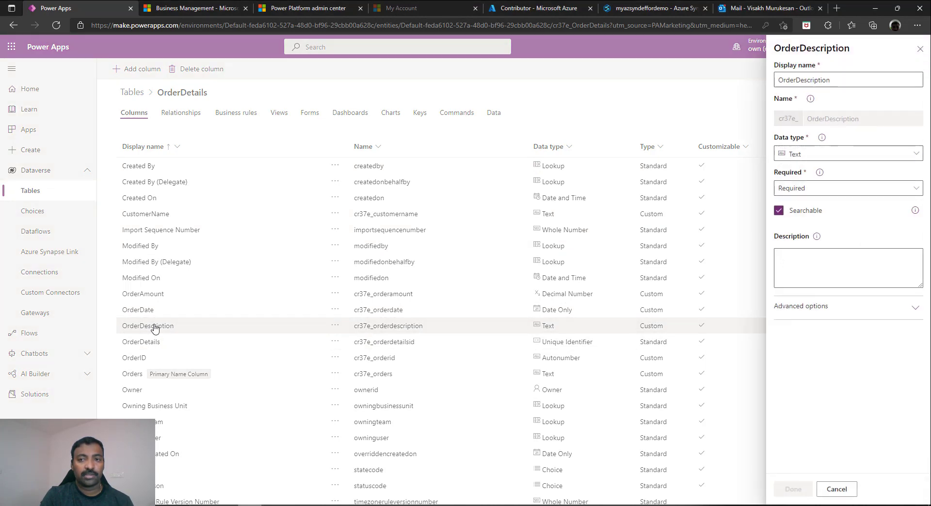
{"action": "left_click", "coordinate": [871, 308]}
{"action": "scroll", "coordinate": [870, 307], "scroll_direction": "down", "scroll_amount": 1}
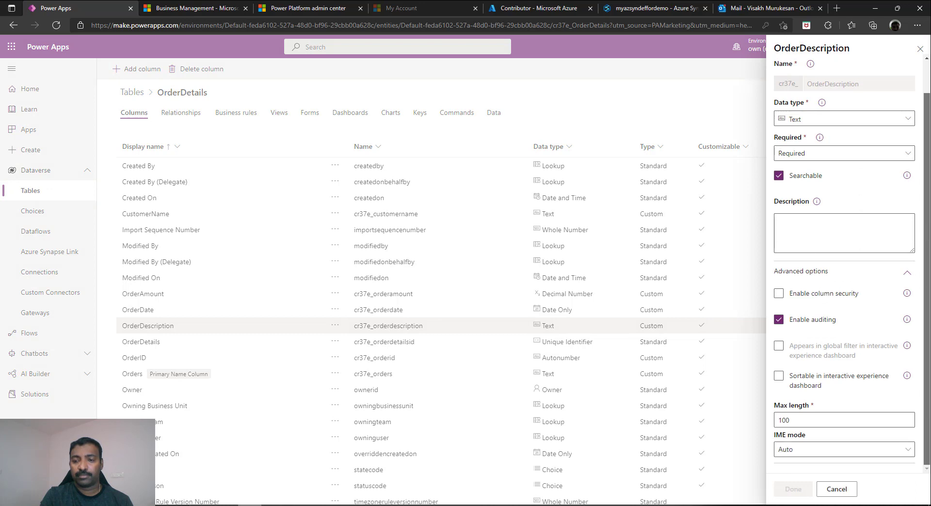
Try to set the OrderDescription column's maximum length to 5000
{"action": "left_click", "coordinate": [802, 419]}
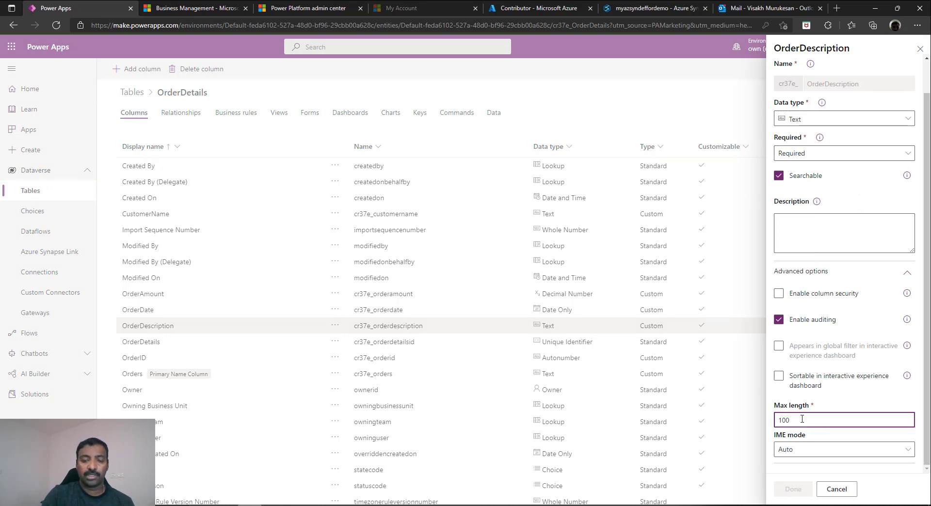
{"action": "key", "text": "Right"}
{"action": "key", "text": "Right"}
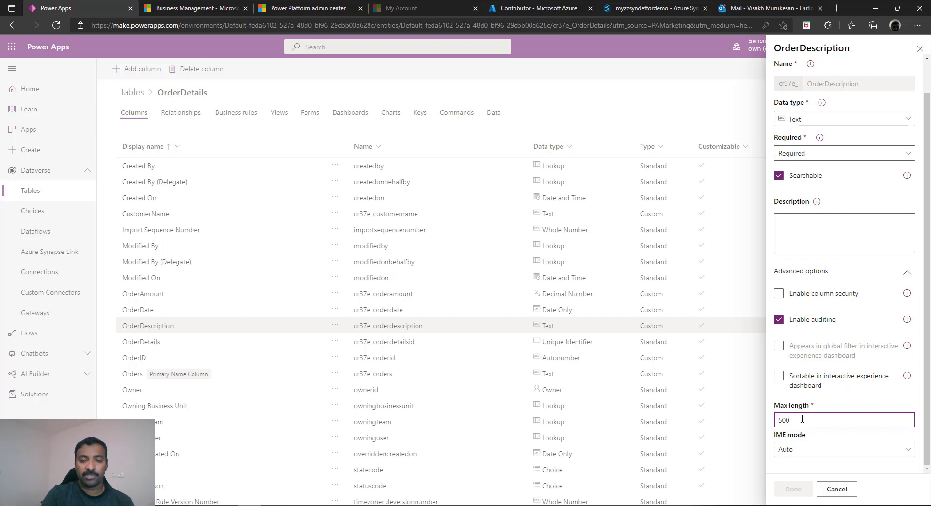
{"action": "left_click", "coordinate": [930, 422]}
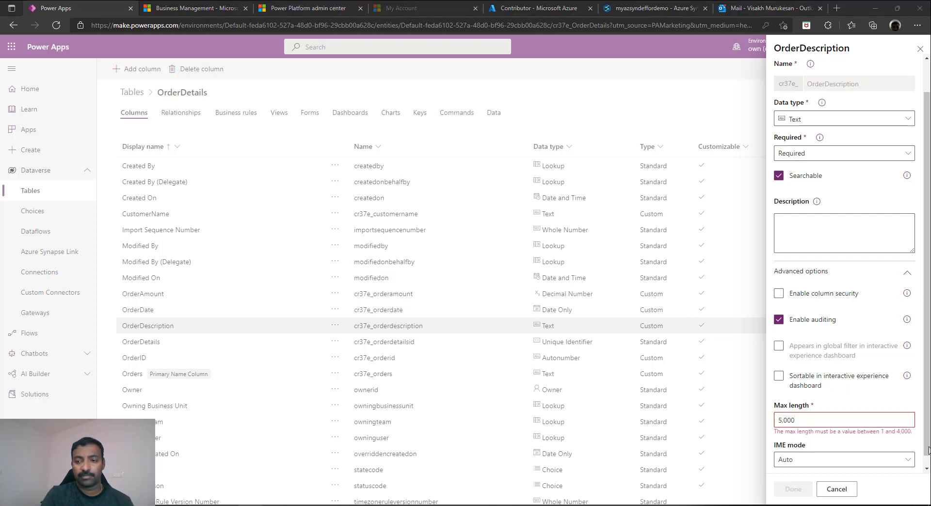
Set the OrderDescription column's maximum length to 4000 and apply the column change
{"action": "left_click", "coordinate": [802, 422]}
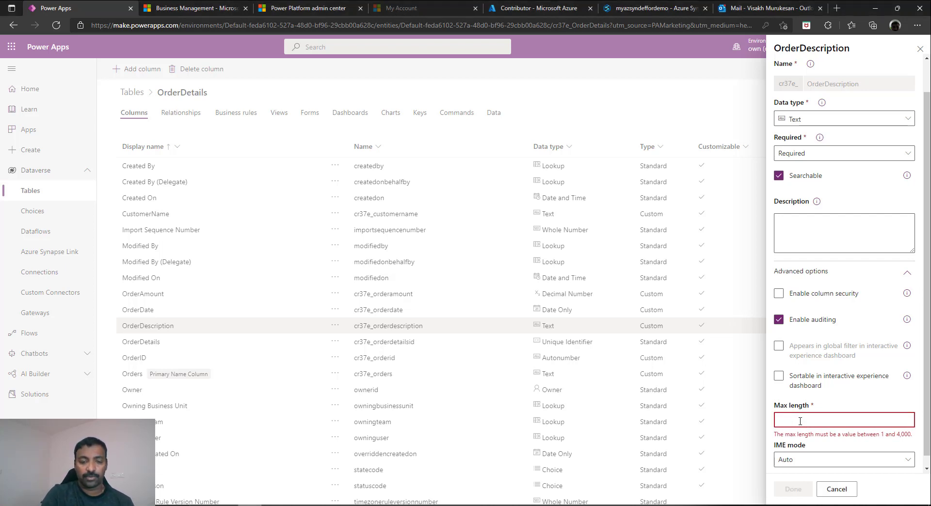
{"action": "type", "text": "4000"}
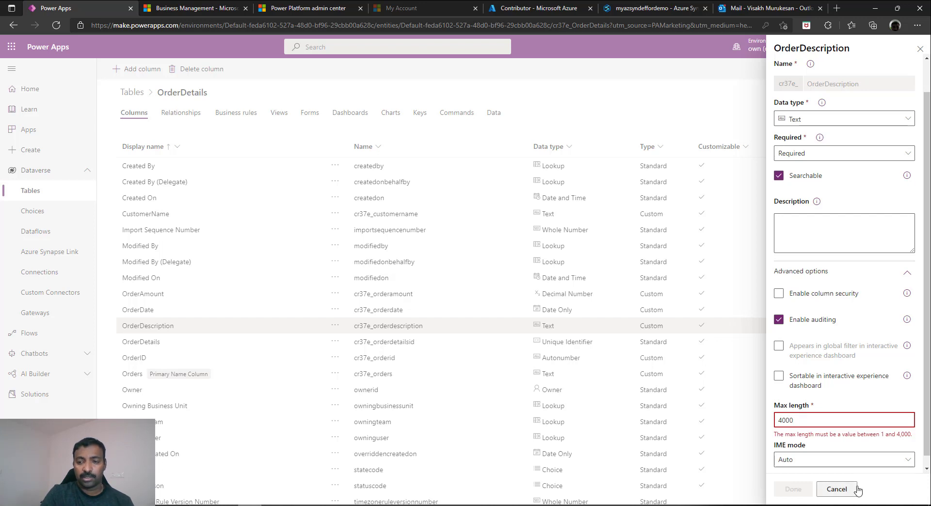
{"action": "left_click", "coordinate": [882, 486]}
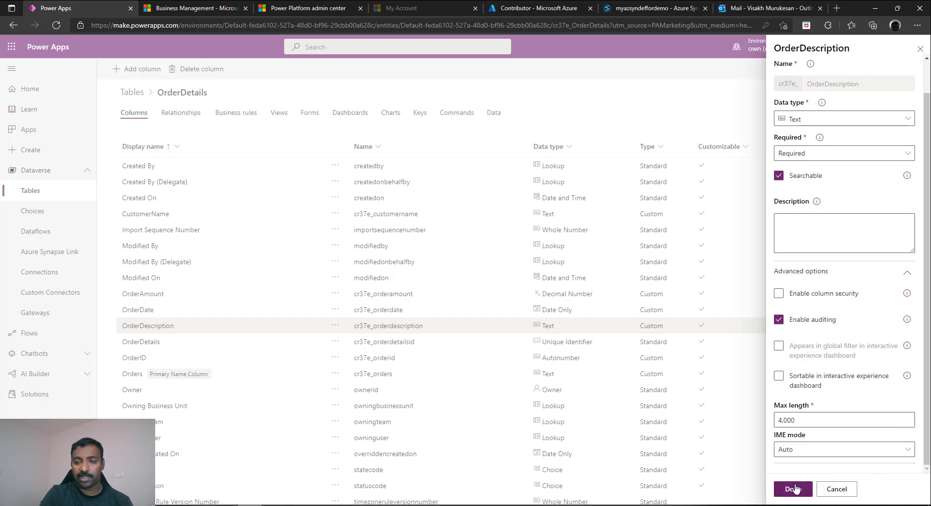
{"action": "left_click", "coordinate": [794, 489]}
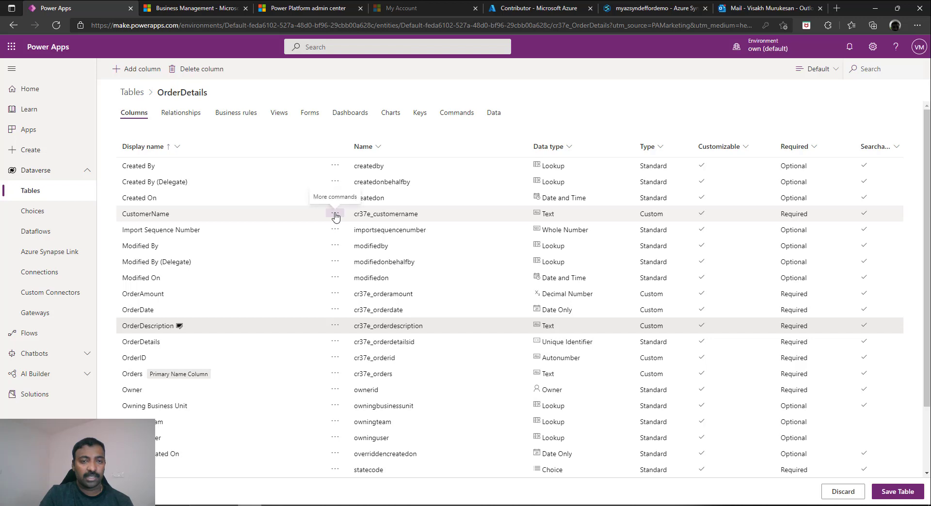
Set the CustomerName column's maximum length to 1000 in its advanced options and apply the column change
{"action": "left_click", "coordinate": [146, 215]}
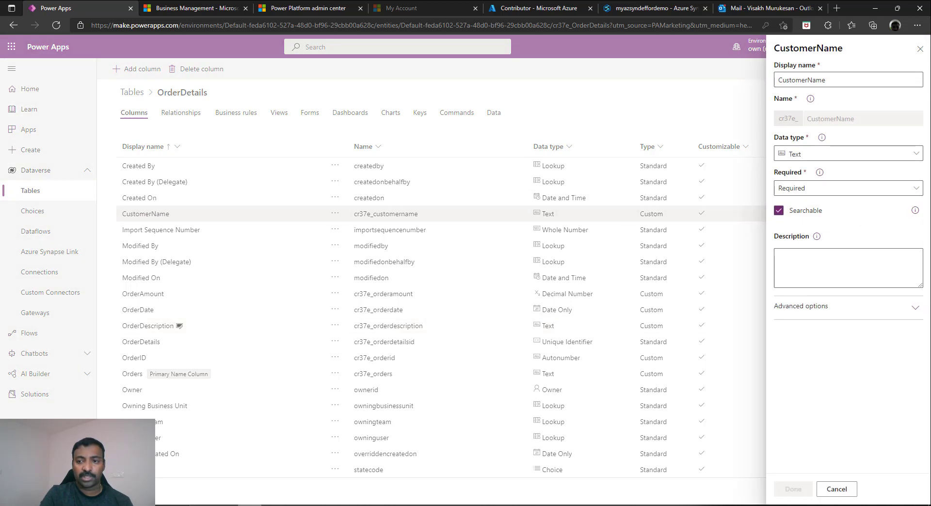
{"action": "left_click", "coordinate": [907, 310]}
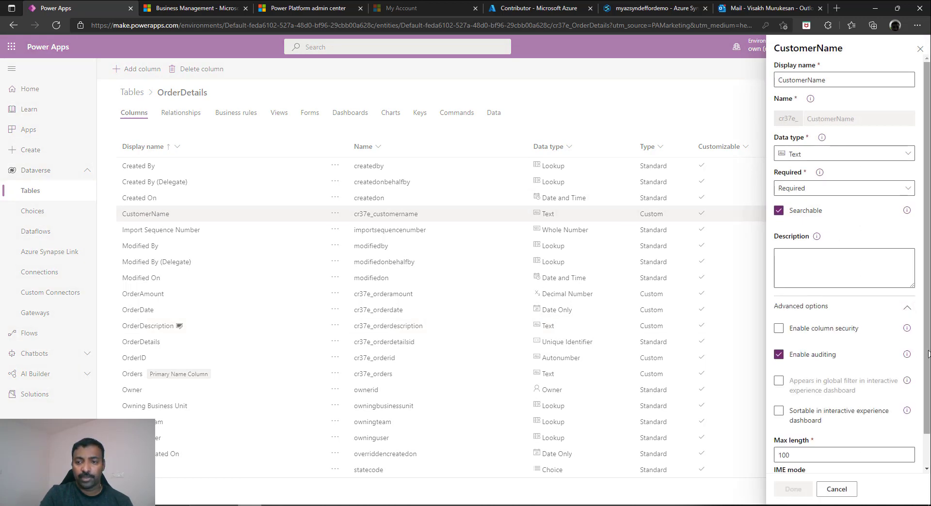
{"action": "left_click", "coordinate": [801, 451]}
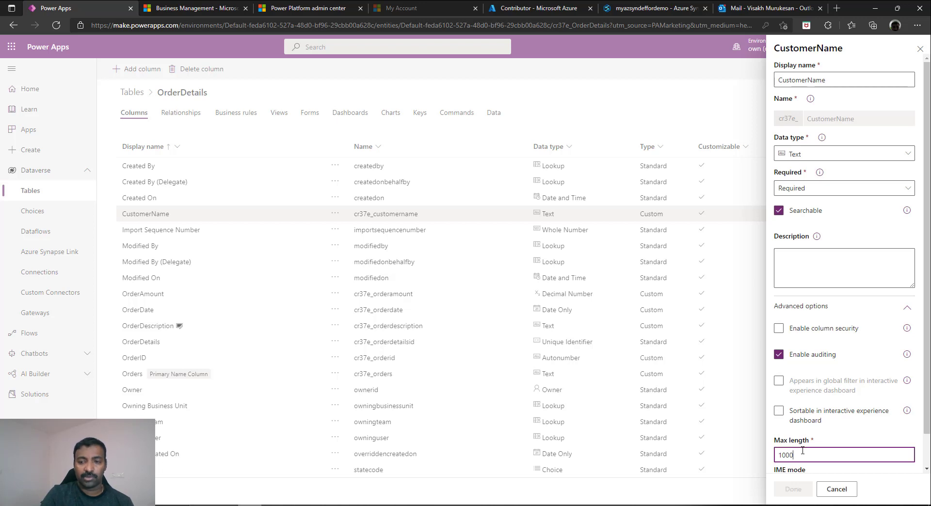
{"action": "type", "text": "0"}
{"action": "left_click", "coordinate": [793, 489]}
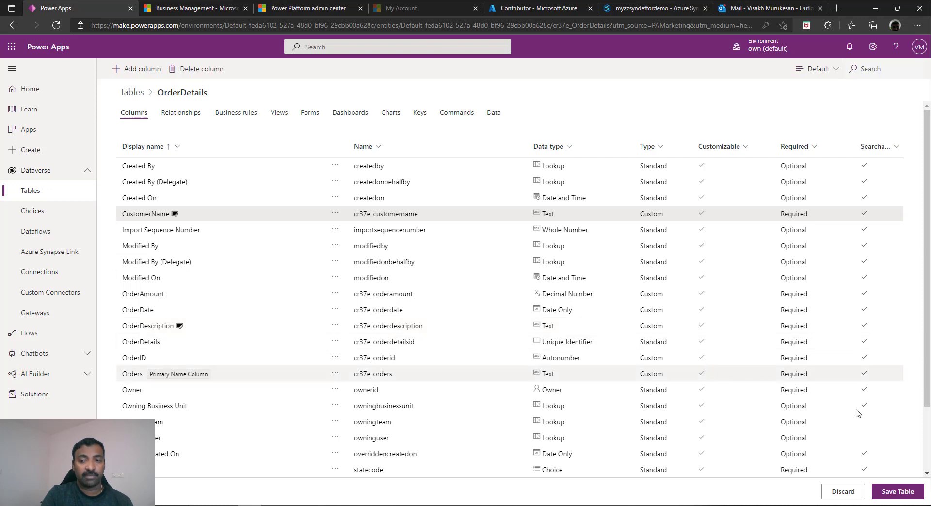
Save the OrderDetails table changes and refresh the dataflow New dataflow 4
{"action": "left_click", "coordinate": [897, 492]}
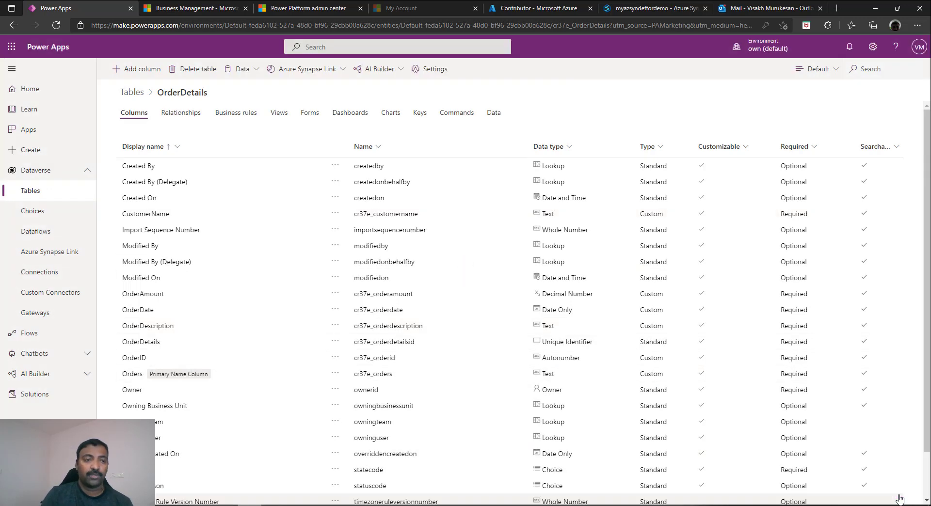
{"action": "left_click", "coordinate": [44, 233]}
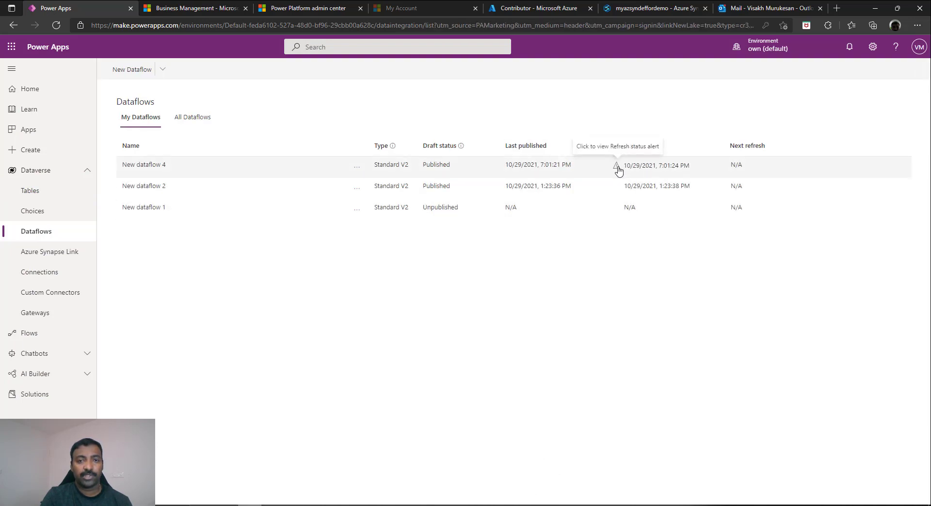
{"action": "left_click", "coordinate": [357, 168]}
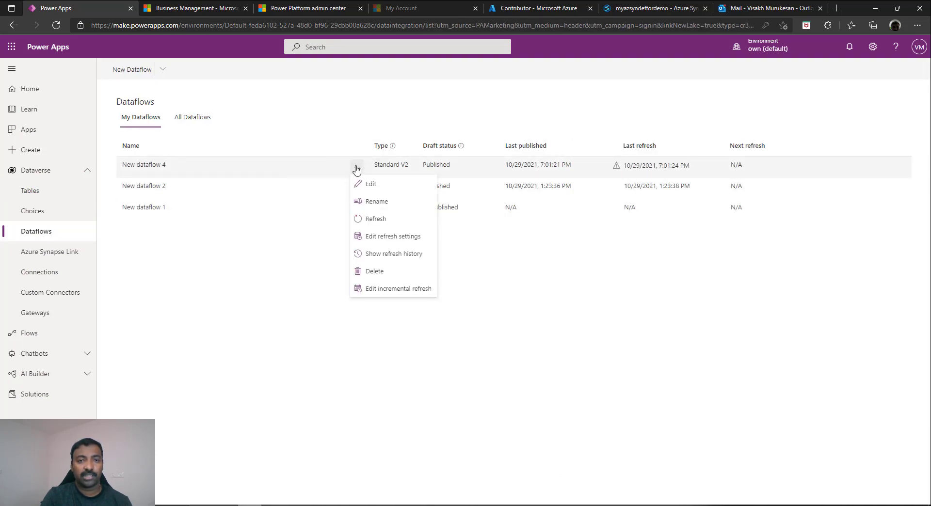
{"action": "left_click", "coordinate": [376, 221]}
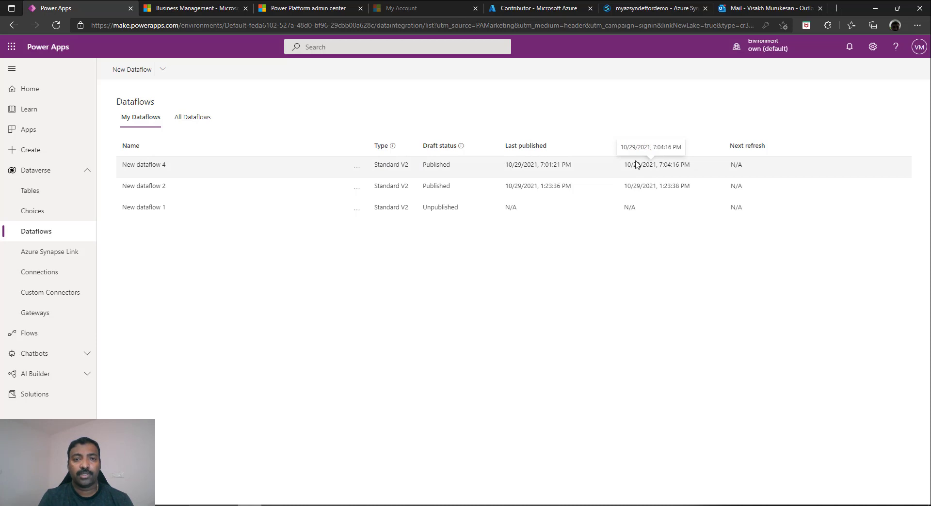
Review the records loaded in the OrderDetails table, then return to its column list
{"action": "left_click", "coordinate": [37, 190]}
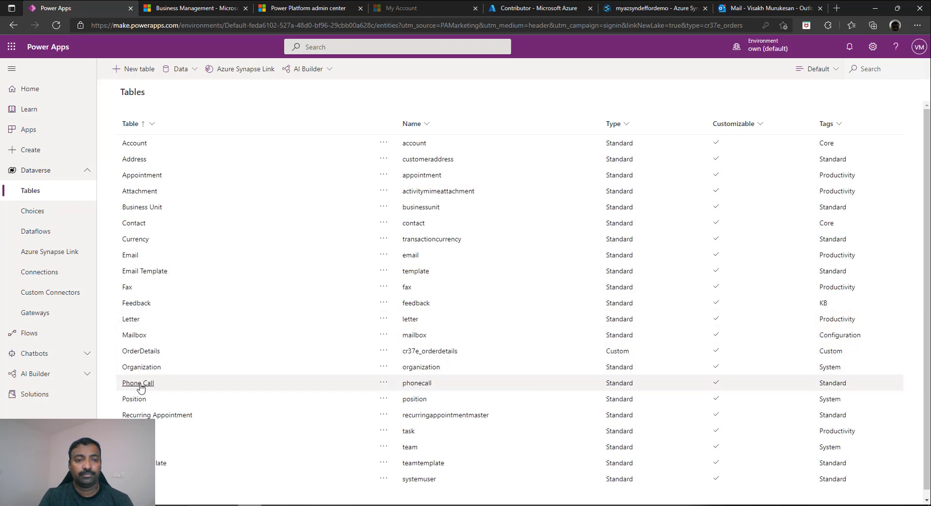
{"action": "left_click", "coordinate": [143, 352]}
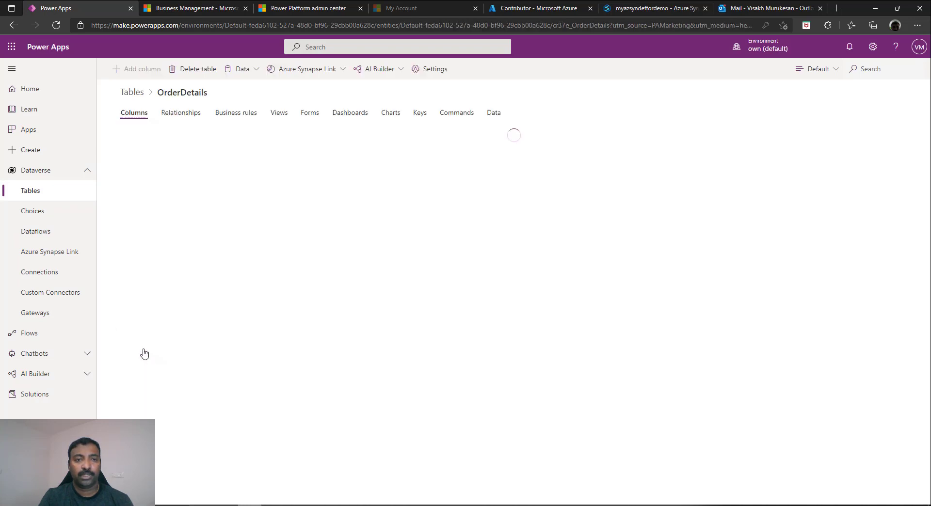
{"action": "left_click", "coordinate": [493, 114]}
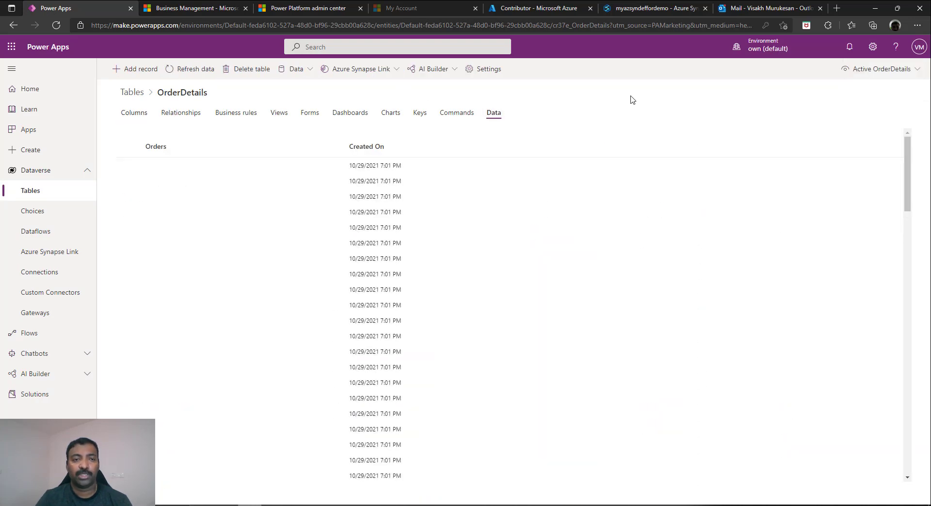
{"action": "scroll", "coordinate": [848, 264], "scroll_direction": "down", "scroll_amount": 15}
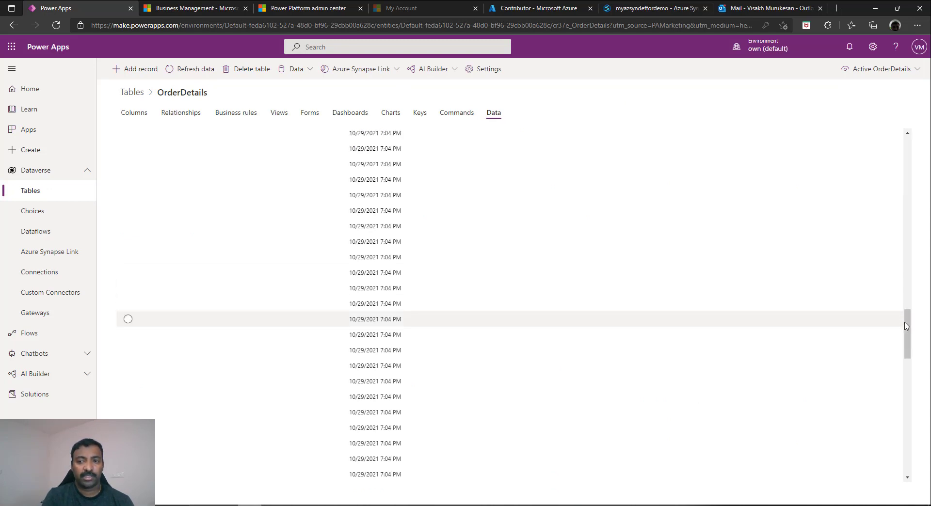
{"action": "left_click_drag", "start_coordinate": [910, 411], "coordinate": [885, 100]}
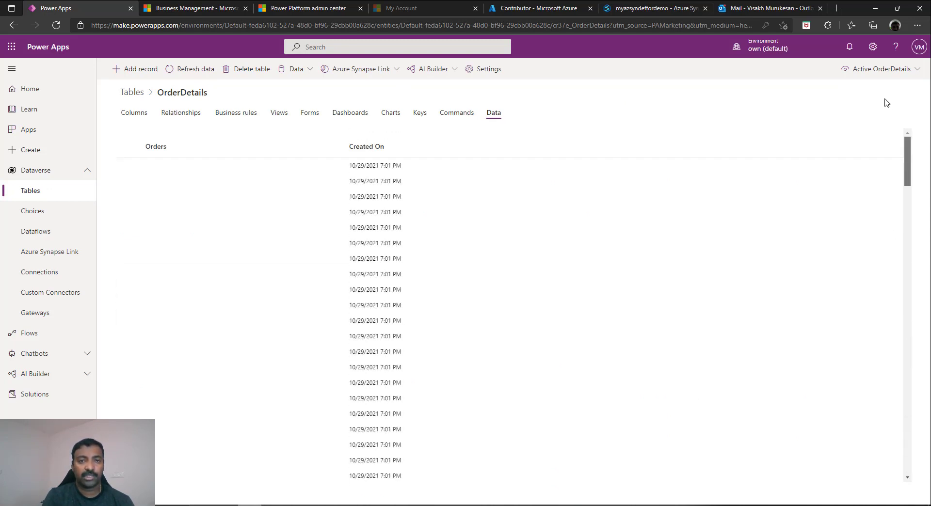
{"action": "left_click", "coordinate": [134, 113]}
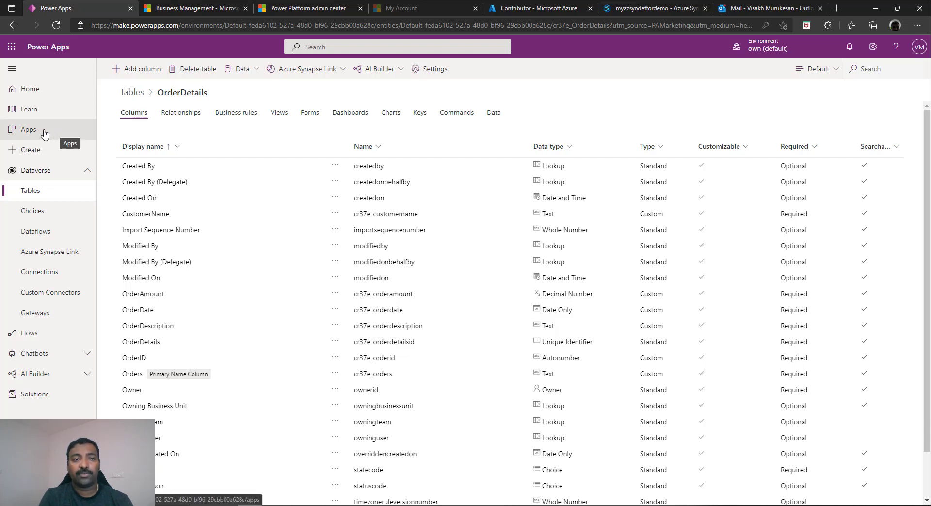
Create a canvas app from Dataverse data, finding the OrderDetails table with the search term Order, and skip the welcome message
{"action": "left_click", "coordinate": [39, 158]}
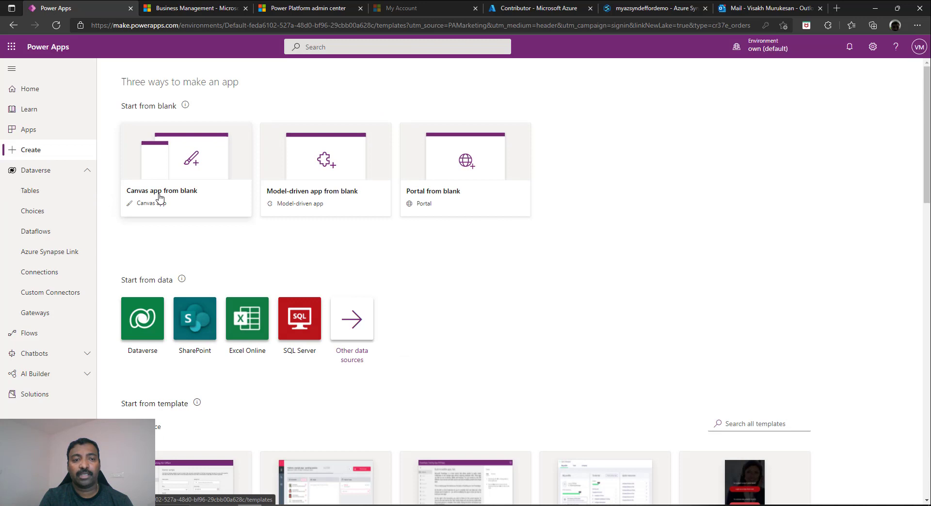
{"action": "left_click", "coordinate": [141, 318]}
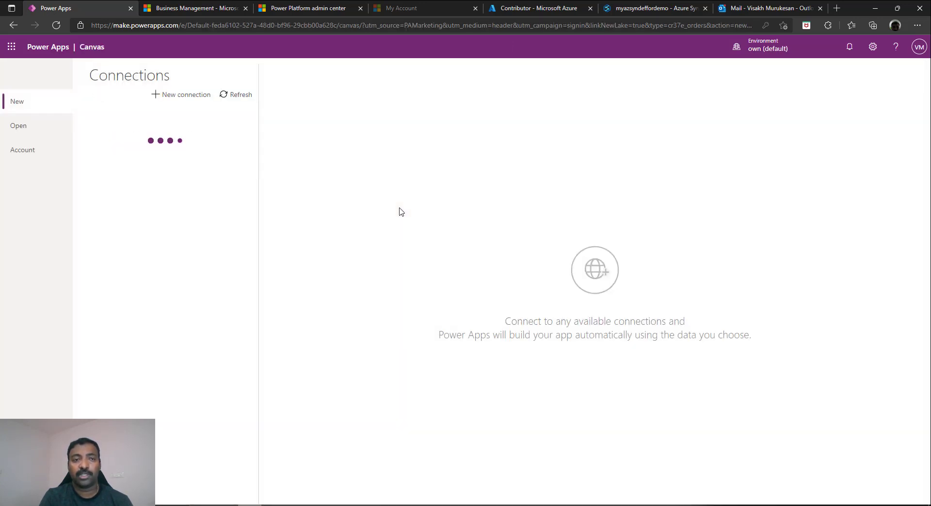
{"action": "left_click", "coordinate": [178, 124]}
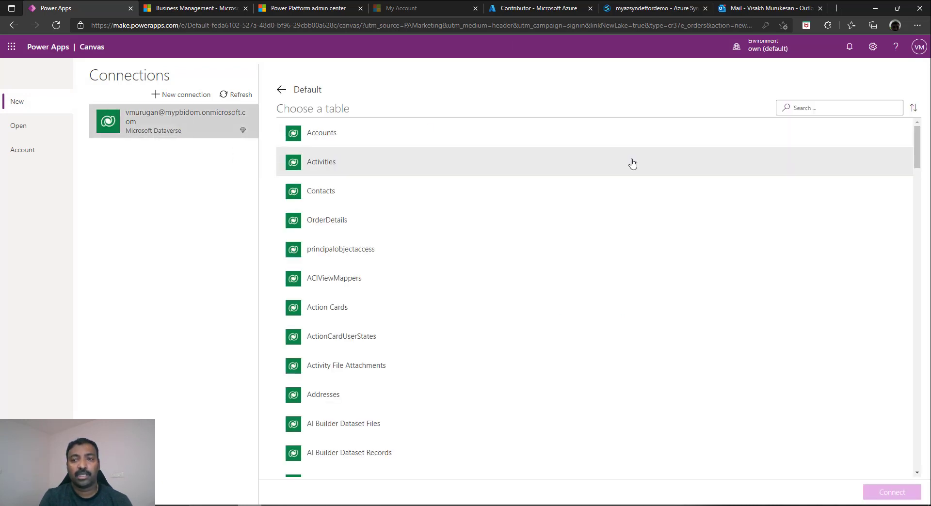
{"action": "scroll", "coordinate": [903, 194], "scroll_direction": "down", "scroll_amount": 10}
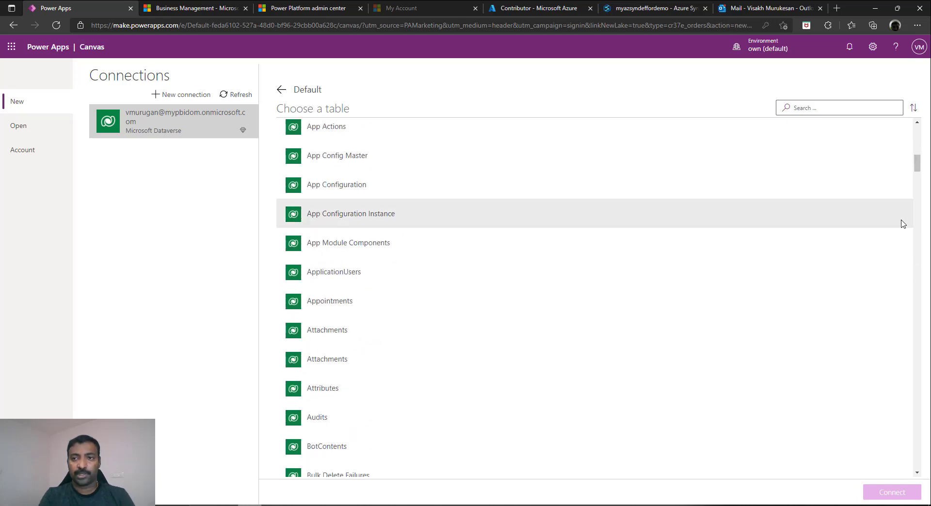
{"action": "left_click", "coordinate": [825, 108]}
{"action": "type", "text": "Order"}
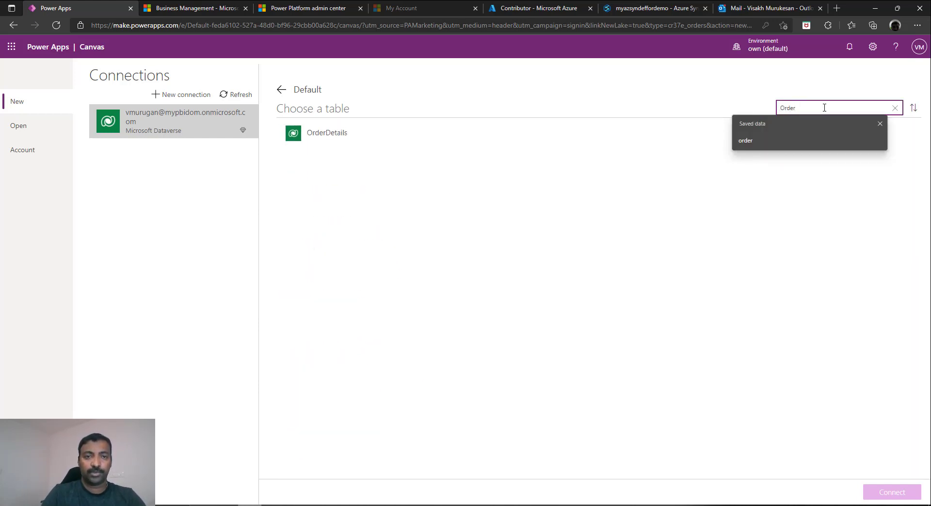
{"action": "left_click", "coordinate": [322, 142]}
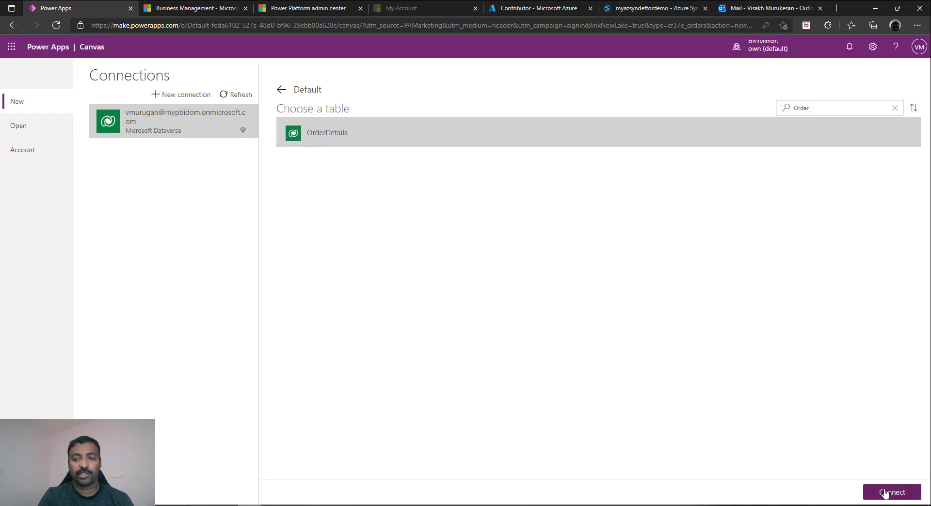
{"action": "left_click", "coordinate": [888, 491]}
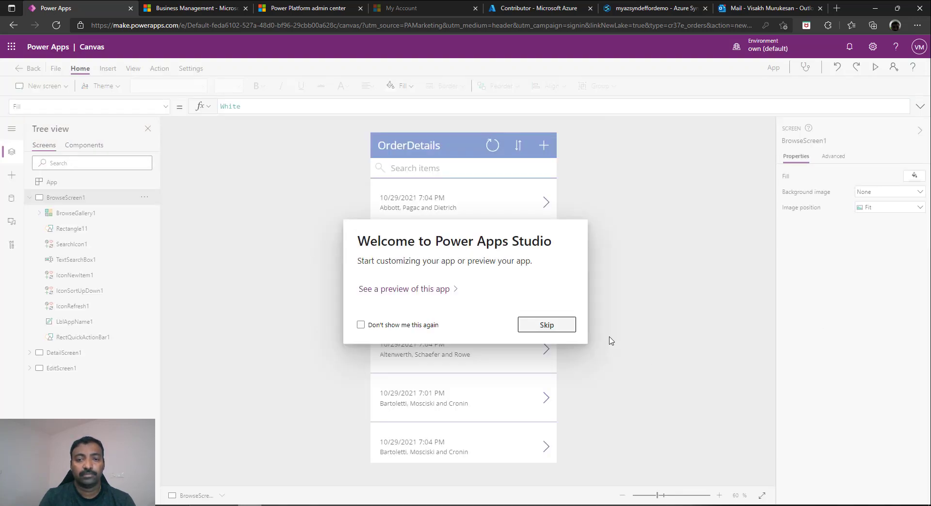
{"action": "left_click", "coordinate": [567, 329]}
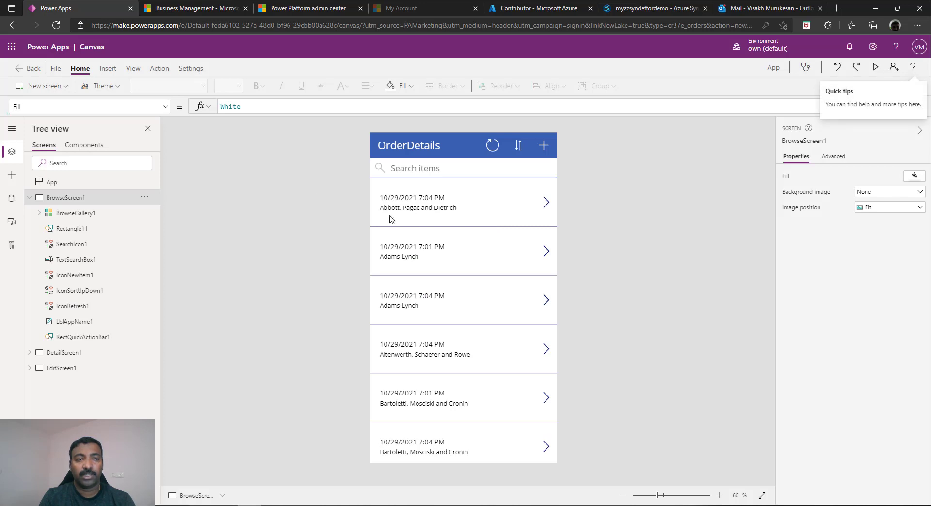
Preview the OrderDetails app, check the first record's detail screen, and return to the editor
{"action": "left_click", "coordinate": [878, 67]}
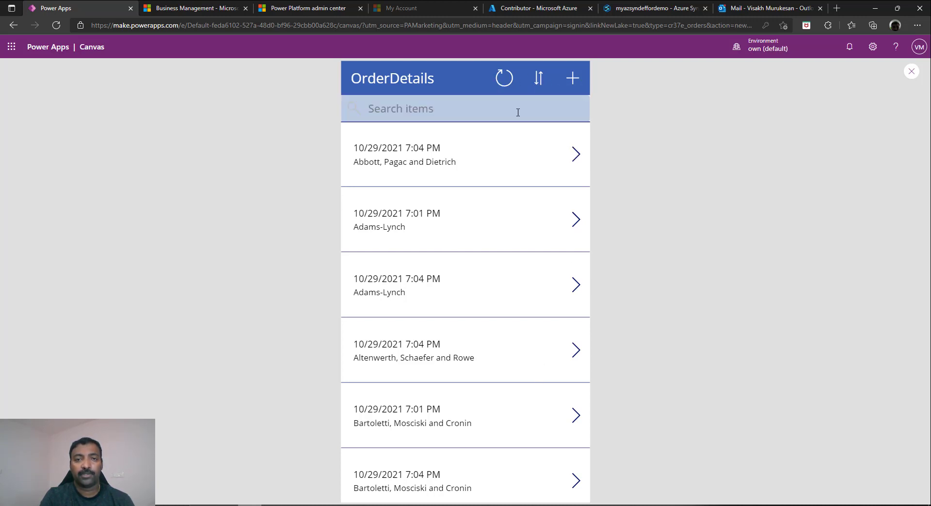
{"action": "left_click", "coordinate": [518, 113]}
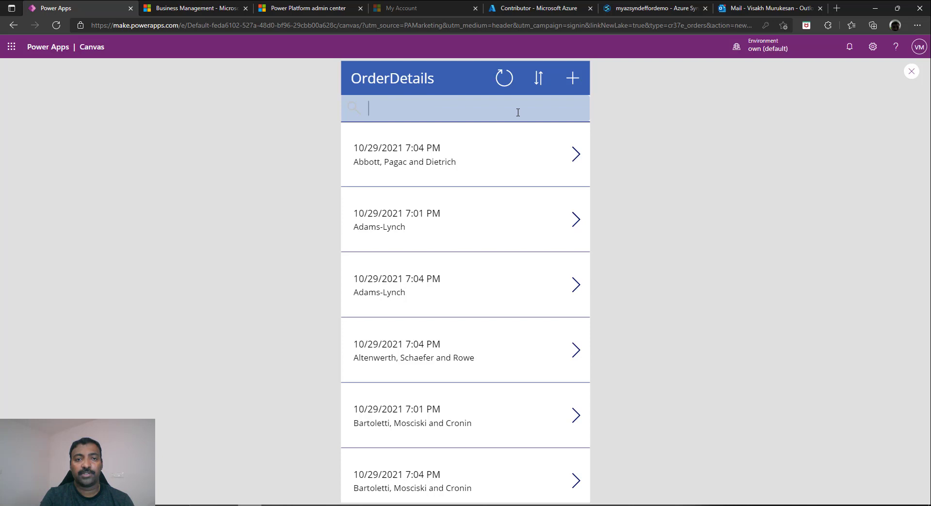
{"action": "left_click", "coordinate": [576, 155]}
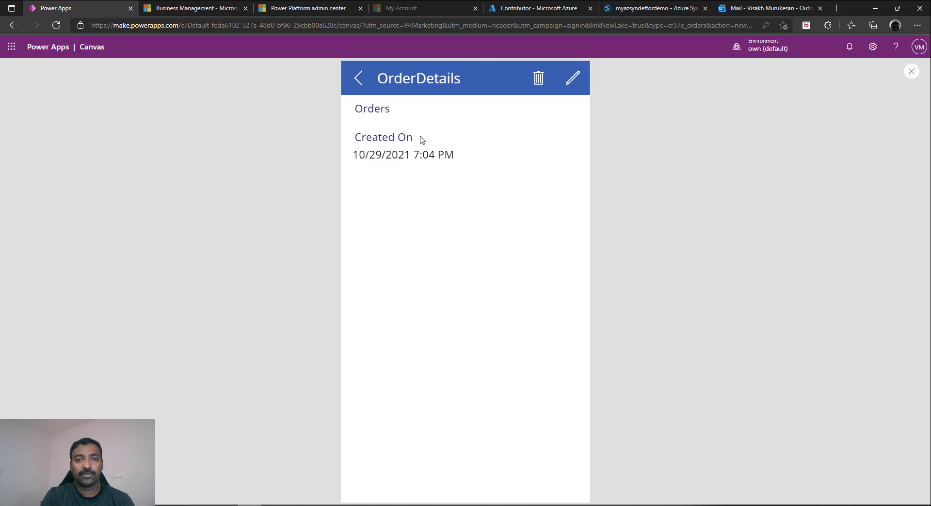
{"action": "left_click", "coordinate": [359, 81]}
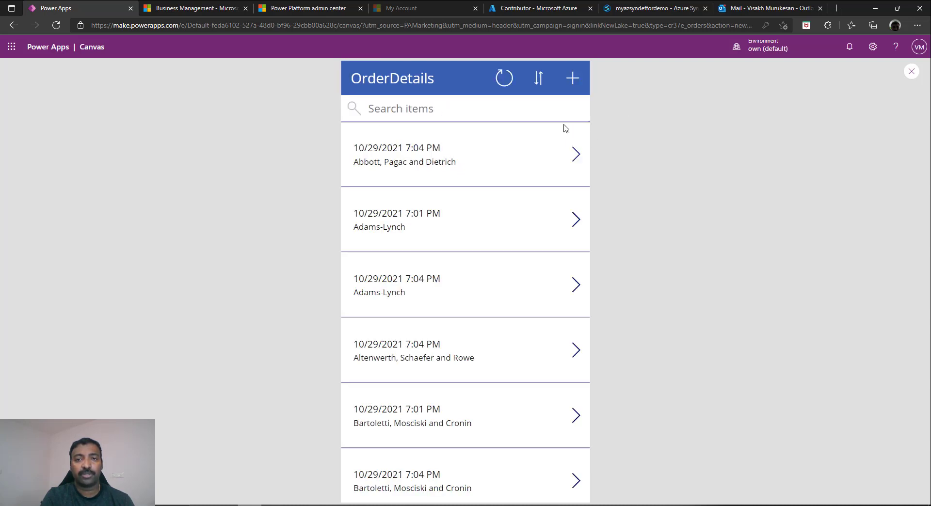
{"action": "left_click", "coordinate": [912, 73]}
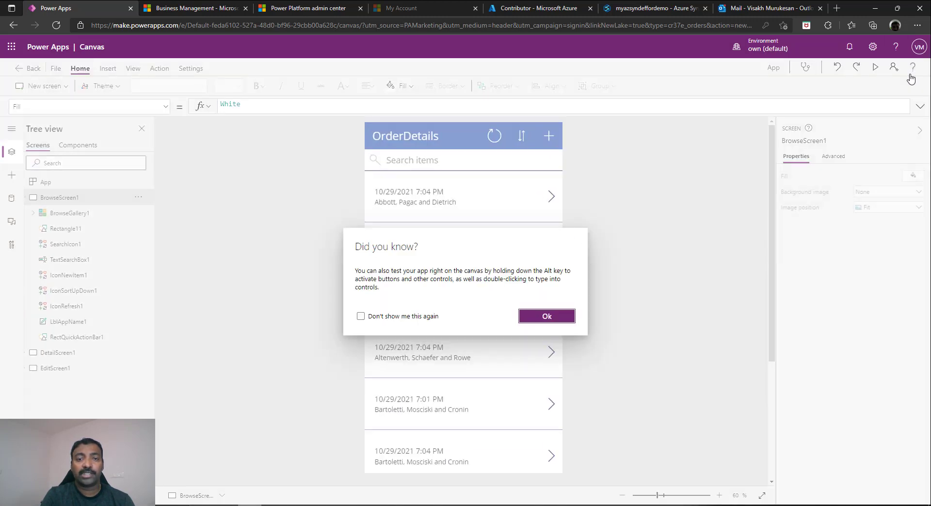
{"action": "left_click", "coordinate": [555, 319]}
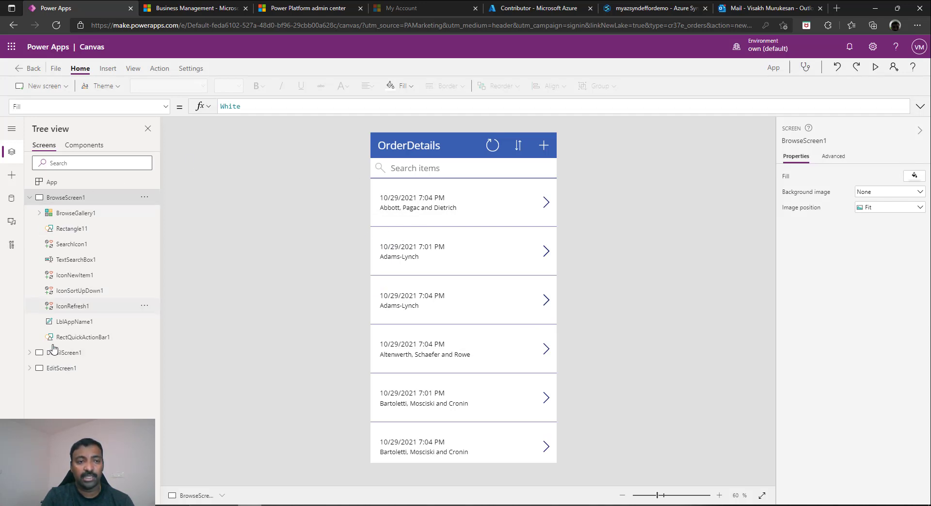
Examine the contents of DetailScreen1 and EditScreen1 and the text formulas of the label controls in BrowseGallery1
{"action": "left_click", "coordinate": [32, 354]}
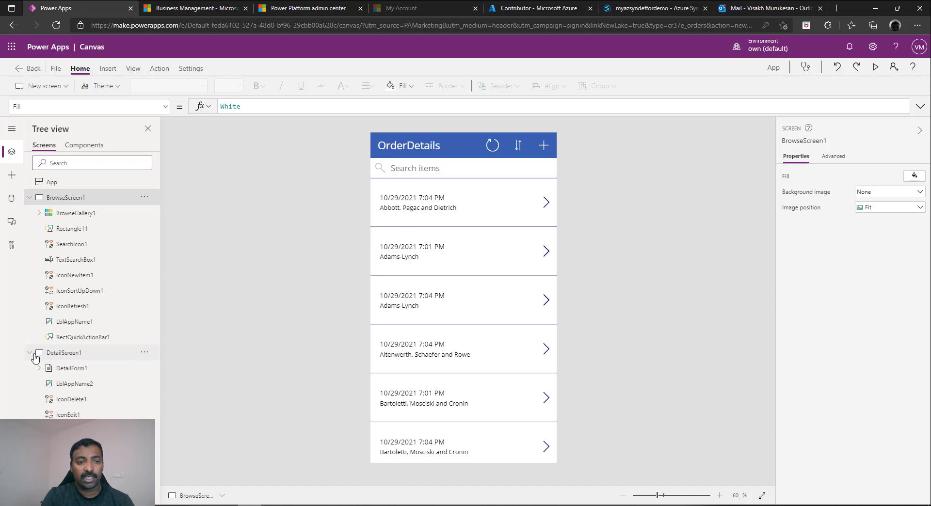
{"action": "left_click", "coordinate": [34, 356]}
{"action": "left_click", "coordinate": [34, 370]}
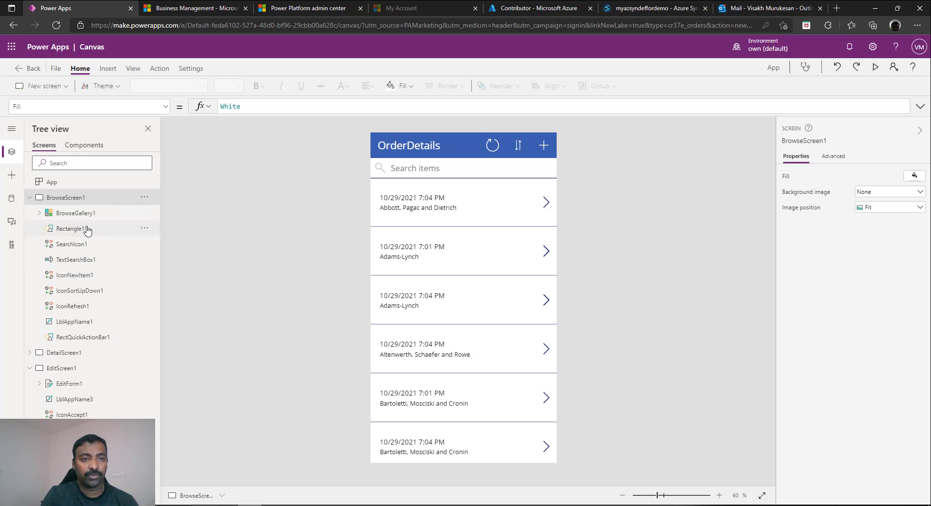
{"action": "left_click", "coordinate": [38, 213]}
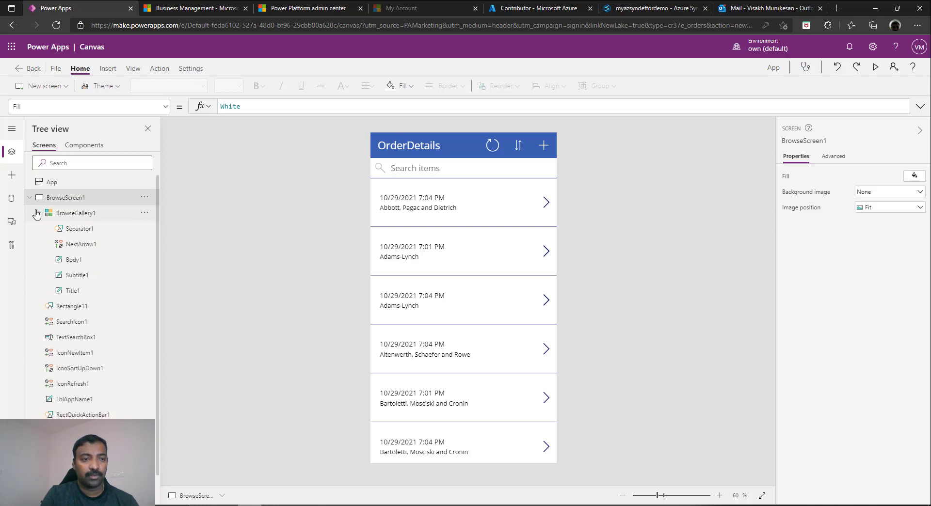
{"action": "left_click", "coordinate": [85, 261]}
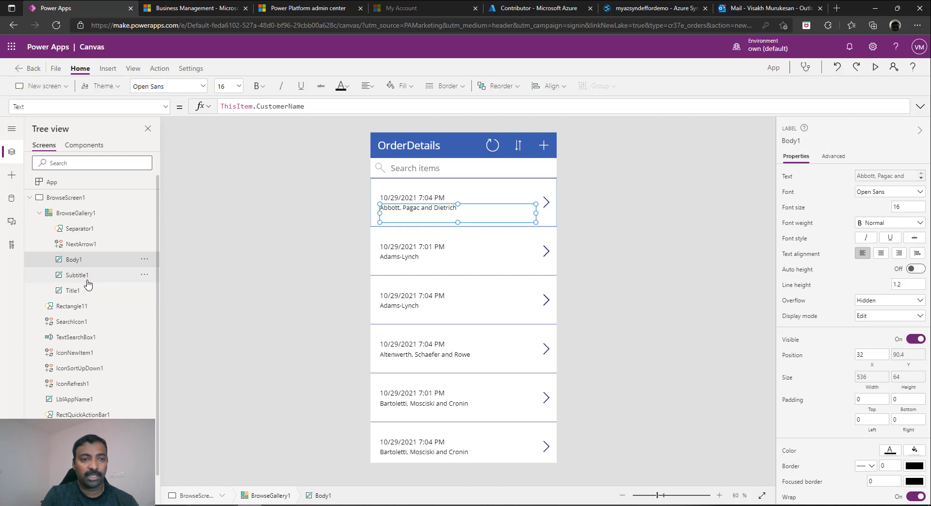
{"action": "left_click", "coordinate": [78, 293]}
{"action": "left_click", "coordinate": [83, 260]}
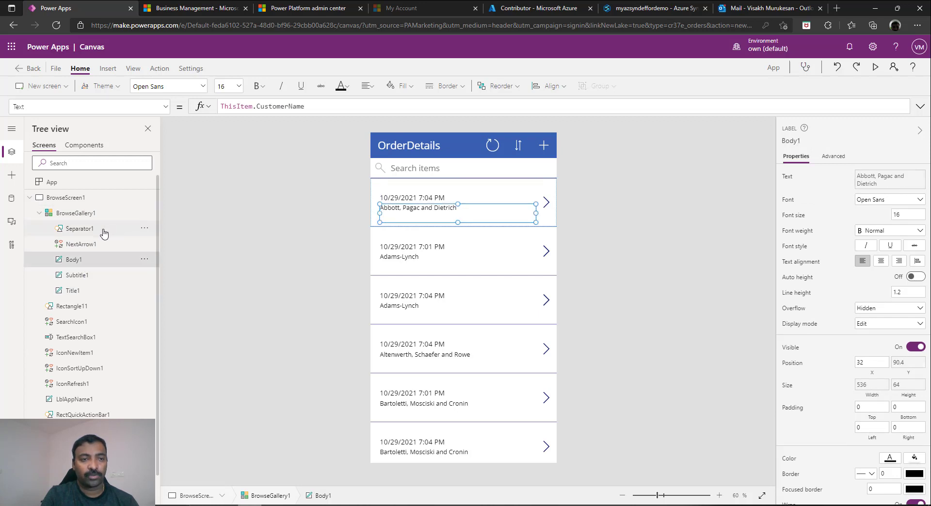
{"action": "left_click", "coordinate": [103, 275]}
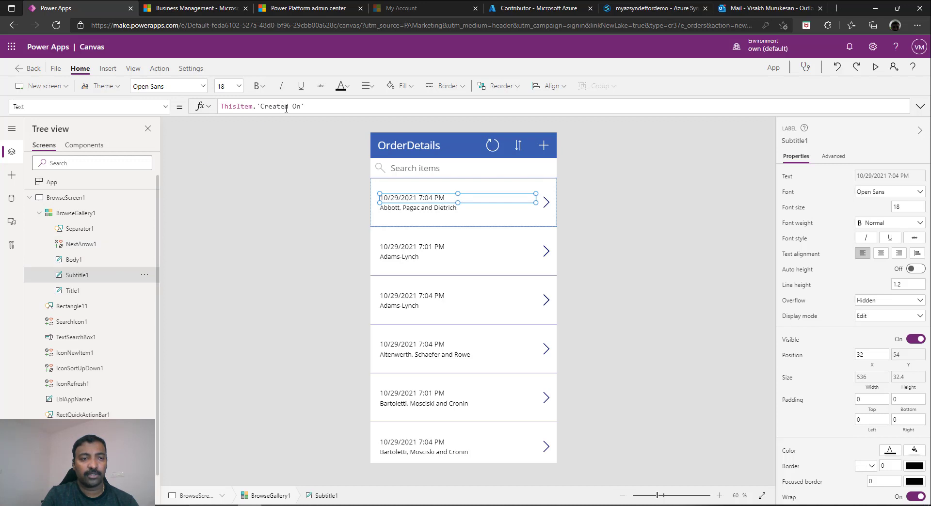
Set the text of the Title1 label in BrowseGallery1 to ThisItem.OrderID
{"action": "left_click", "coordinate": [87, 294]}
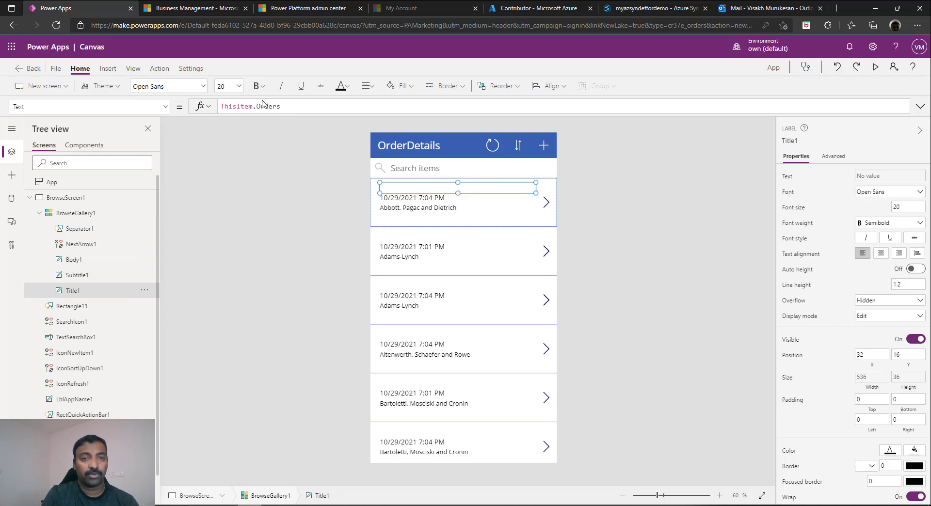
{"action": "key", "text": "BackSpace"}
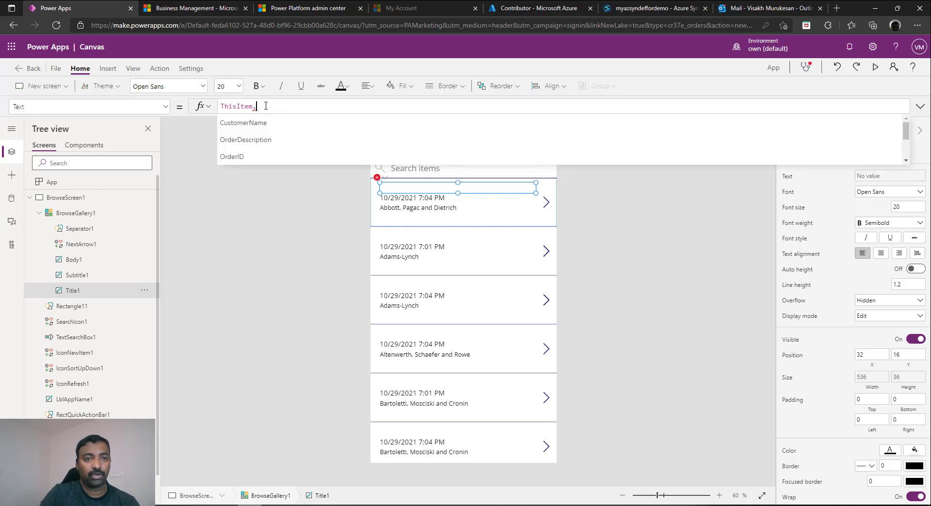
{"action": "left_click", "coordinate": [232, 157]}
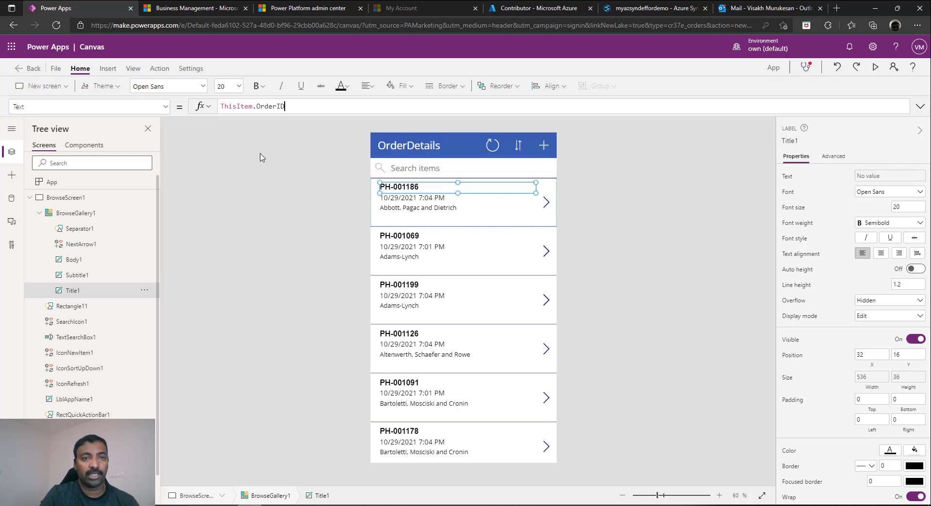
{"action": "left_click", "coordinate": [326, 229]}
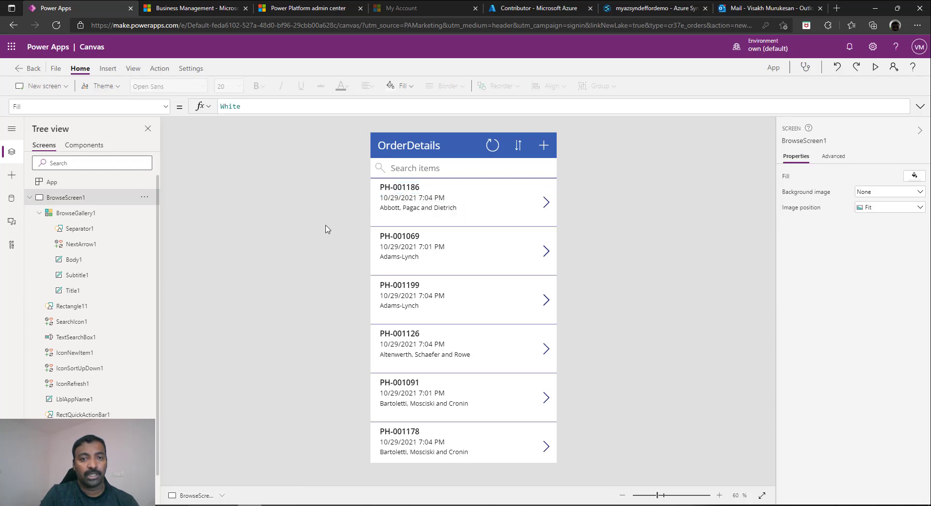
Check the text formulas of the Subtitle1, Body1 and Title1 labels and insert a new label into BrowseGallery1
{"action": "left_click", "coordinate": [77, 275]}
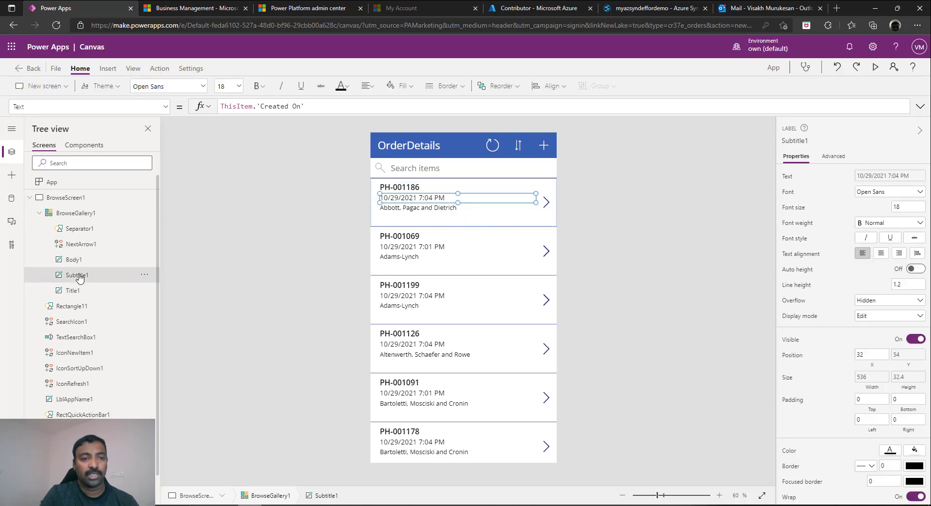
{"action": "left_click", "coordinate": [76, 261]}
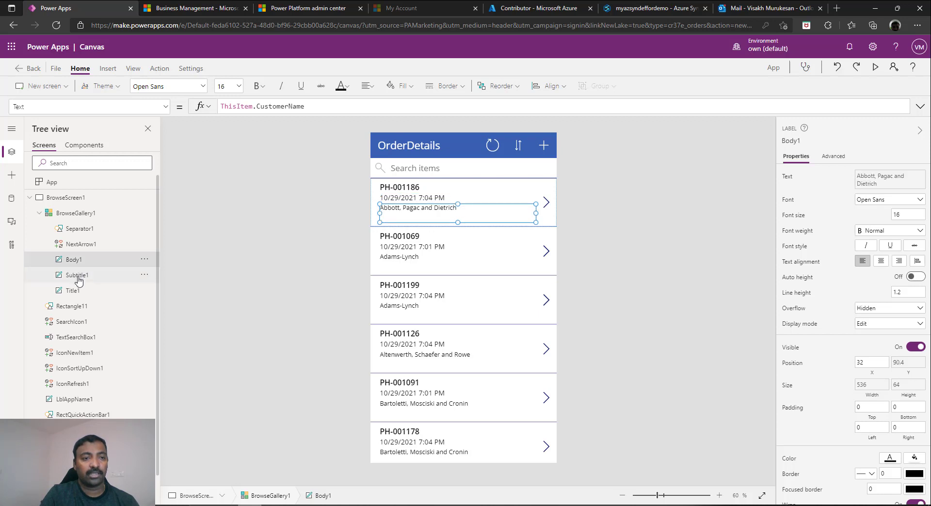
{"action": "left_click", "coordinate": [73, 291]}
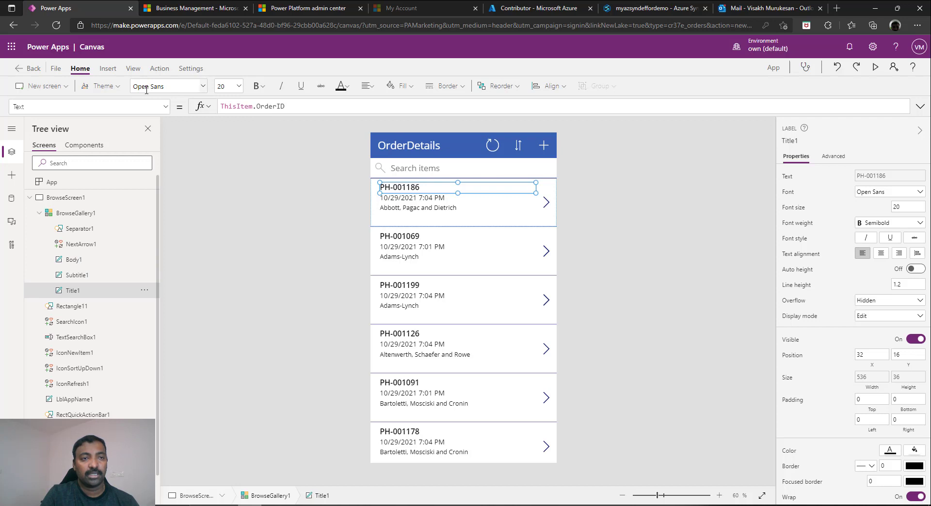
{"action": "left_click", "coordinate": [108, 68]}
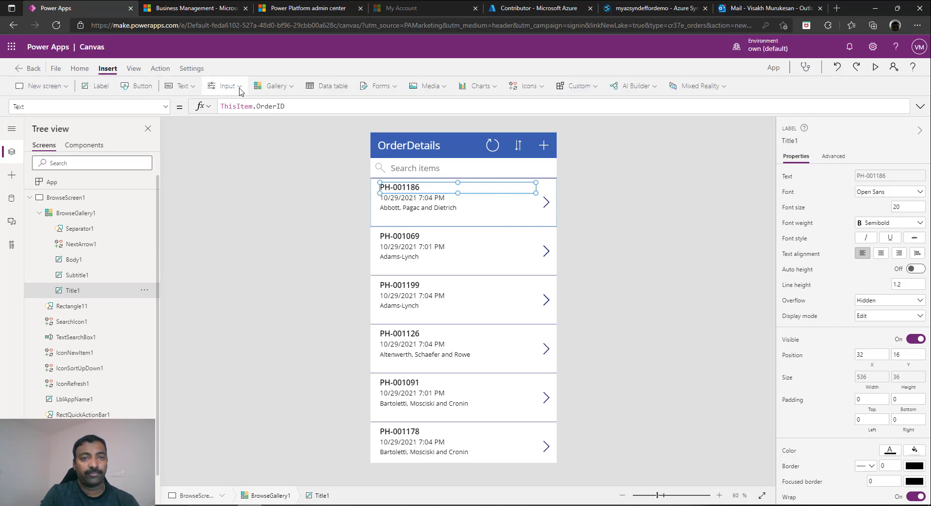
{"action": "left_click", "coordinate": [100, 86]}
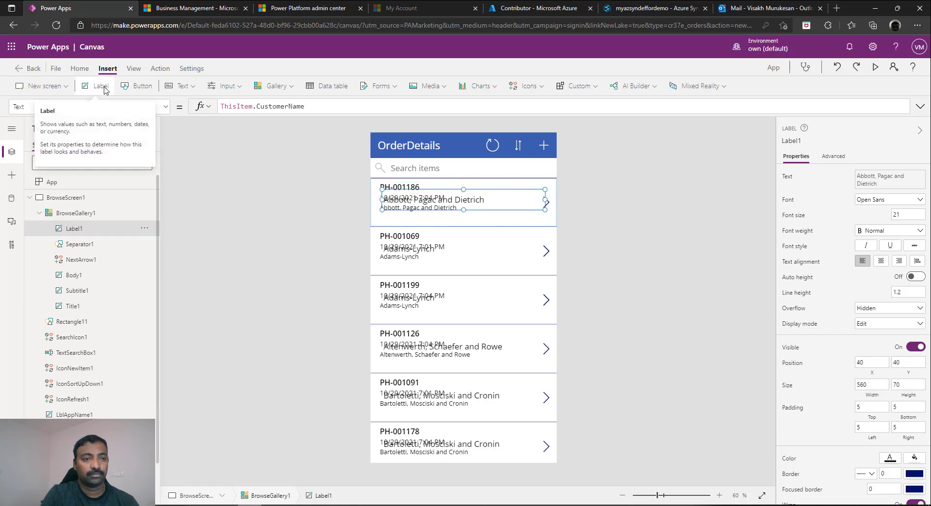
Rename the new gallery label as Order Total
{"action": "left_click", "coordinate": [145, 228]}
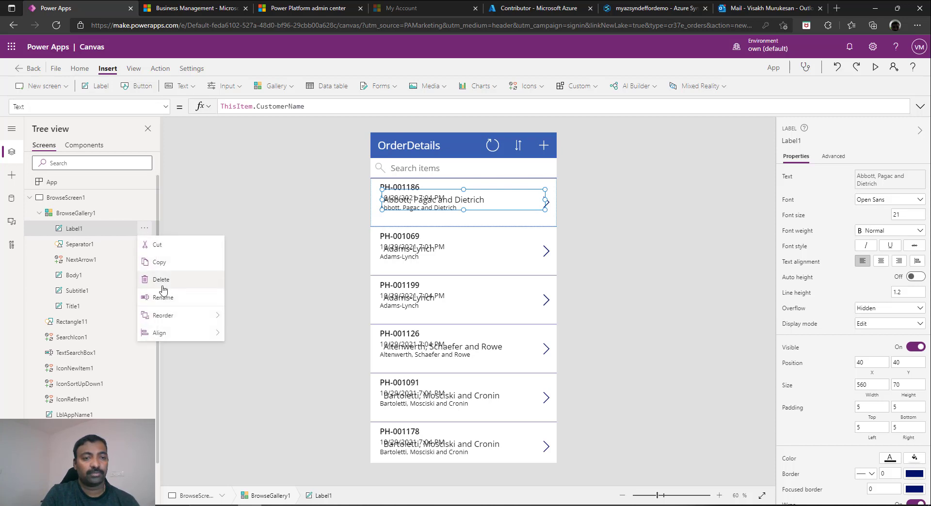
{"action": "left_click", "coordinate": [163, 297]}
{"action": "type", "text": "Or"}
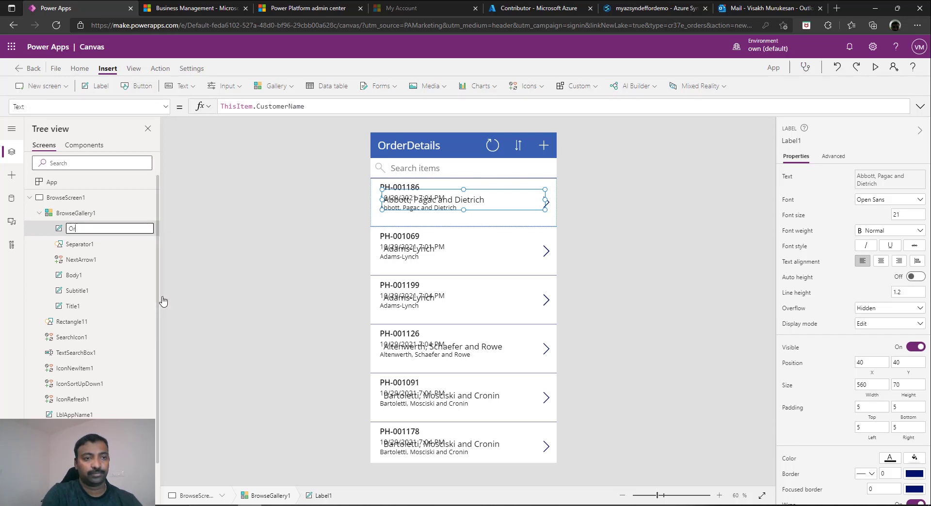
{"action": "type", "text": "der"}
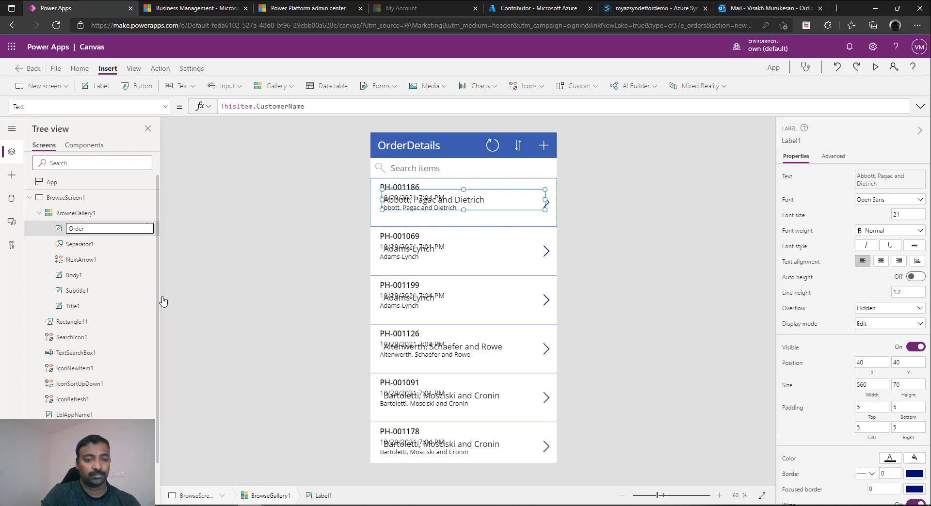
{"action": "type", "text": "T Total"}
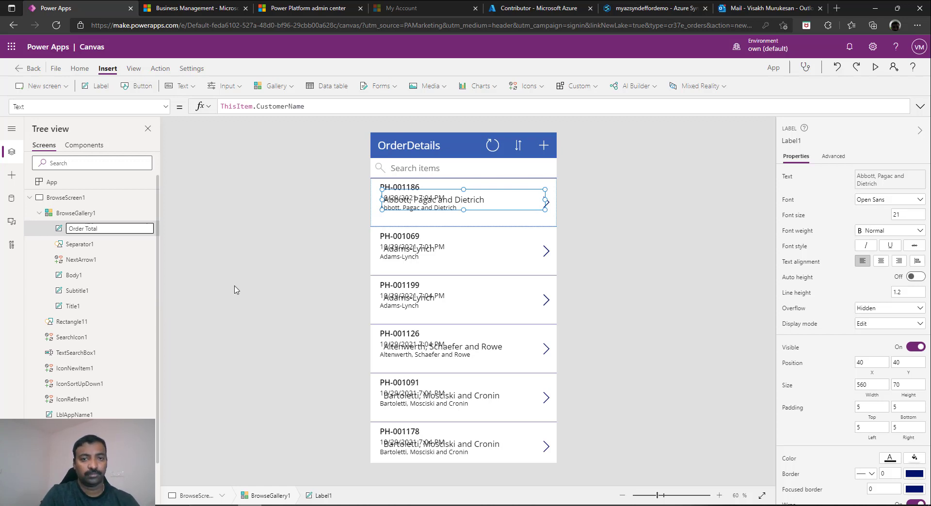
{"action": "left_click", "coordinate": [236, 290]}
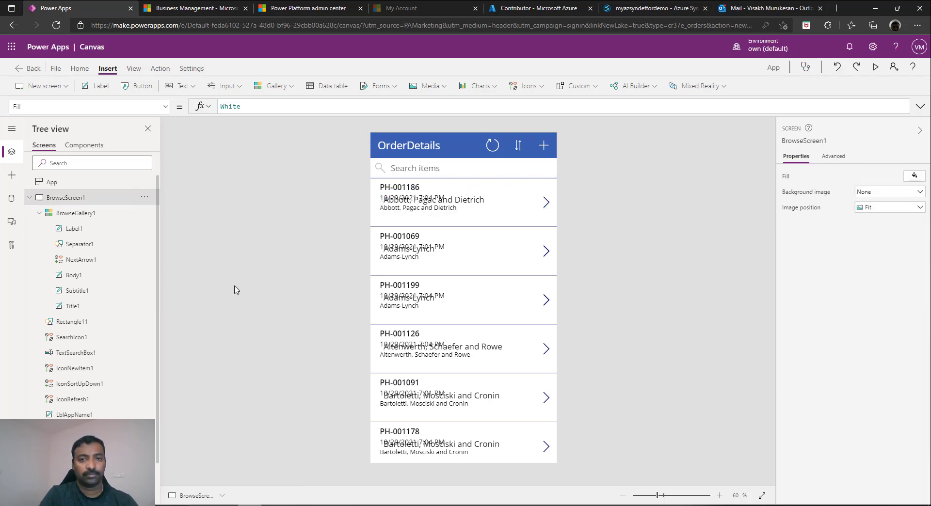
Place the Order Total label at about X 350, Y 0 with a width of about 225, and set its text to Concatenate("$",ThisItem.OrderAmount)
{"action": "left_click", "coordinate": [117, 231]}
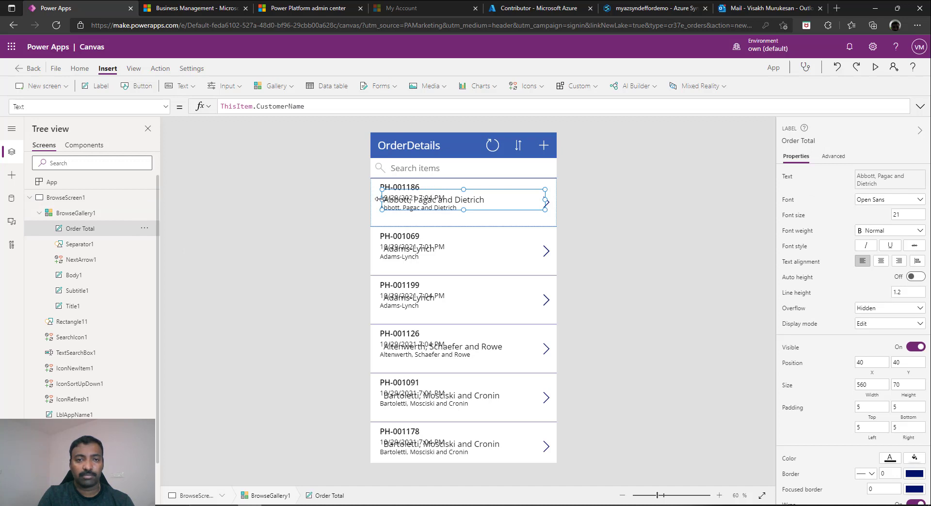
{"action": "left_click_drag", "start_coordinate": [379, 200], "coordinate": [492, 189]}
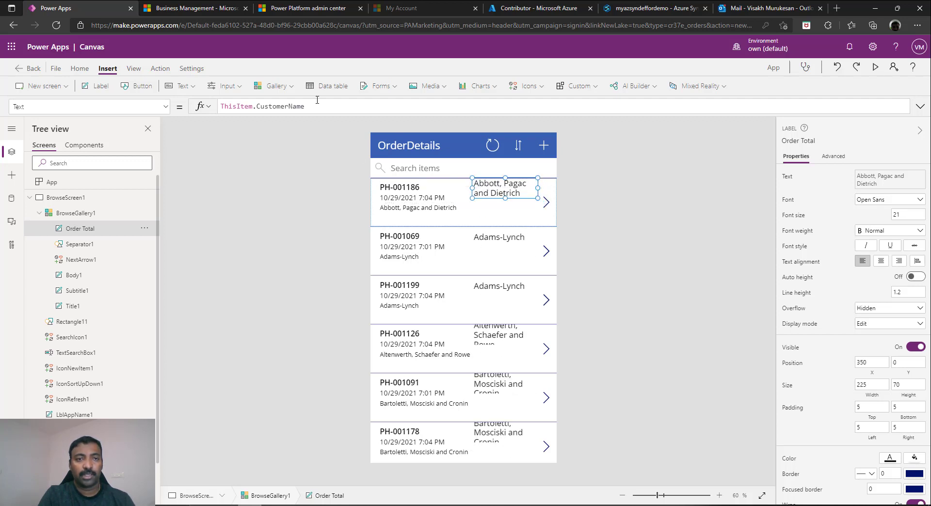
{"action": "double_click", "coordinate": [293, 106]}
{"action": "type", "text": "OrderAmount)"}
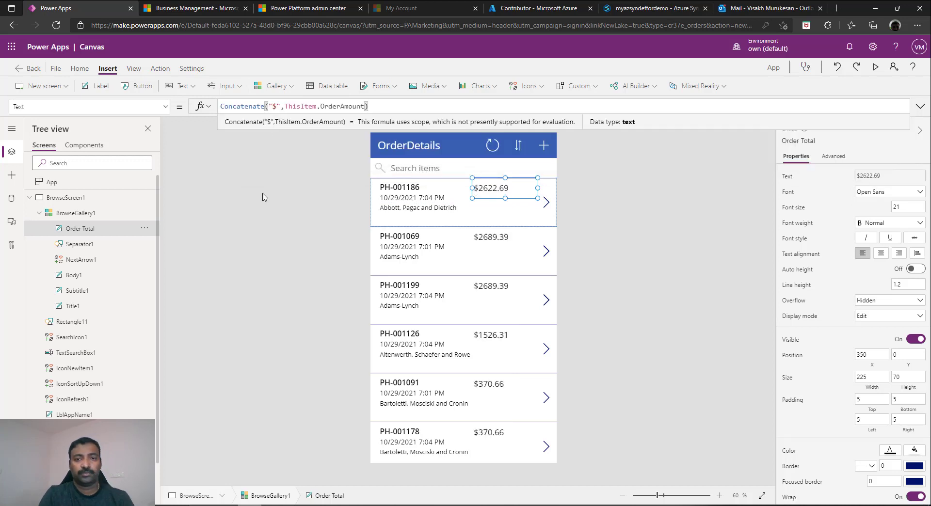
{"action": "left_click", "coordinate": [262, 198]}
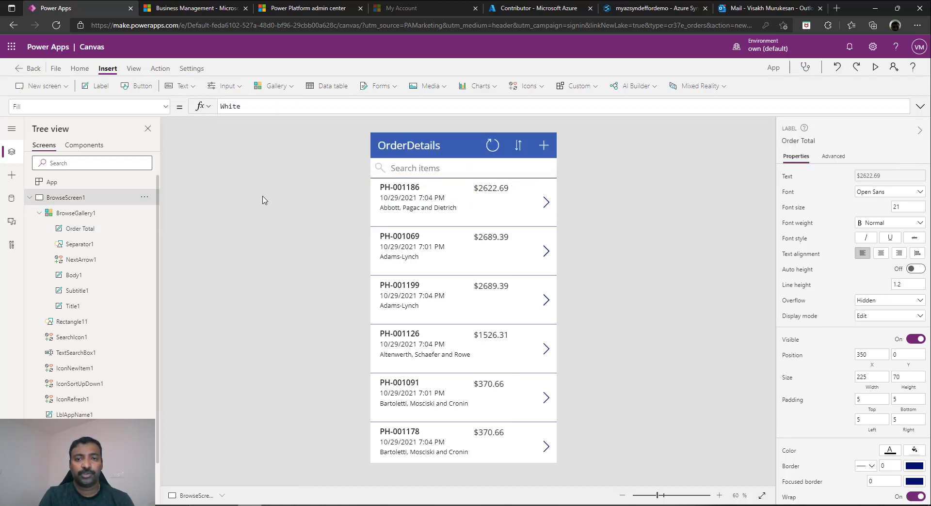
Make the Order Total label bold and shift it slightly towards the right edge of the gallery row
{"action": "left_click", "coordinate": [496, 192]}
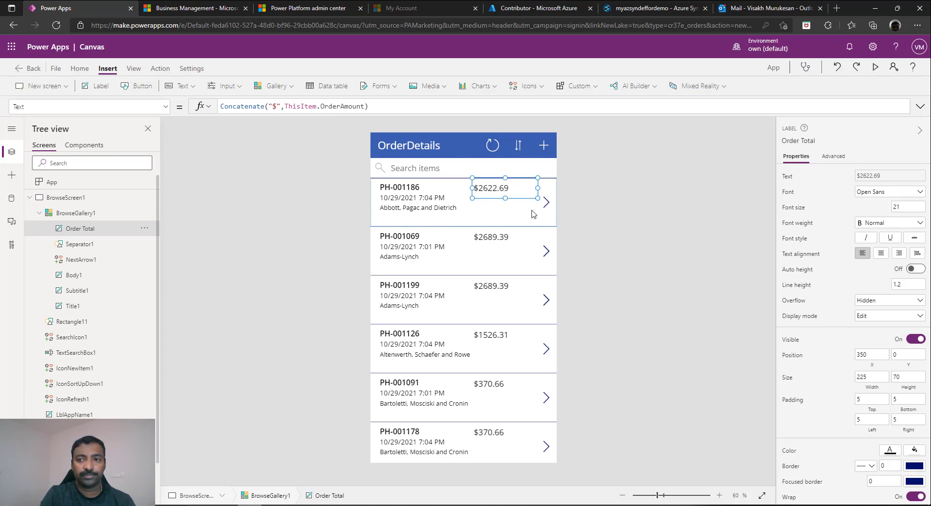
{"action": "left_click", "coordinate": [877, 224]}
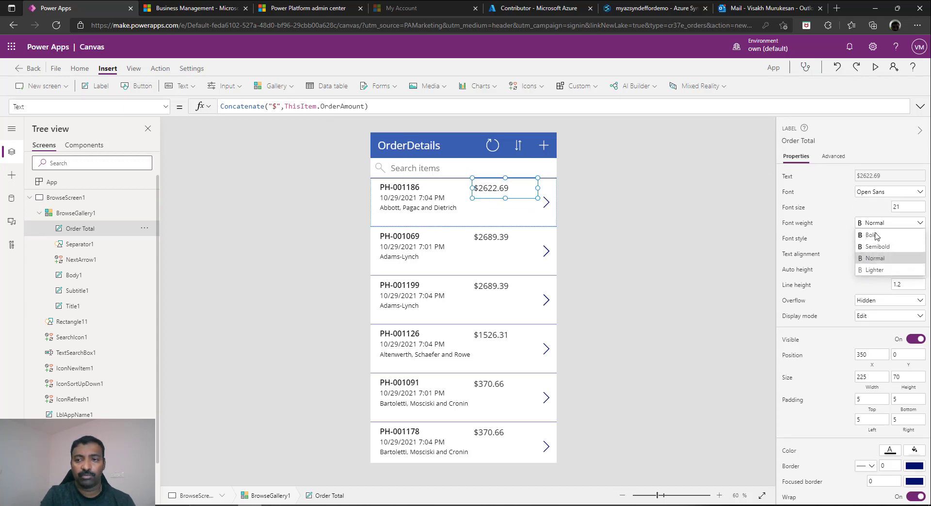
{"action": "left_click", "coordinate": [877, 235]}
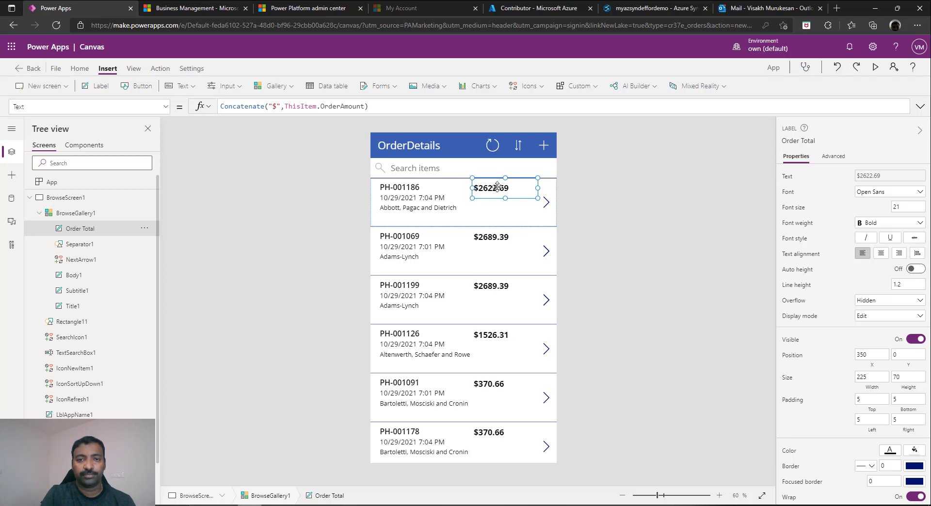
{"action": "left_click_drag", "start_coordinate": [494, 187], "coordinate": [514, 187]}
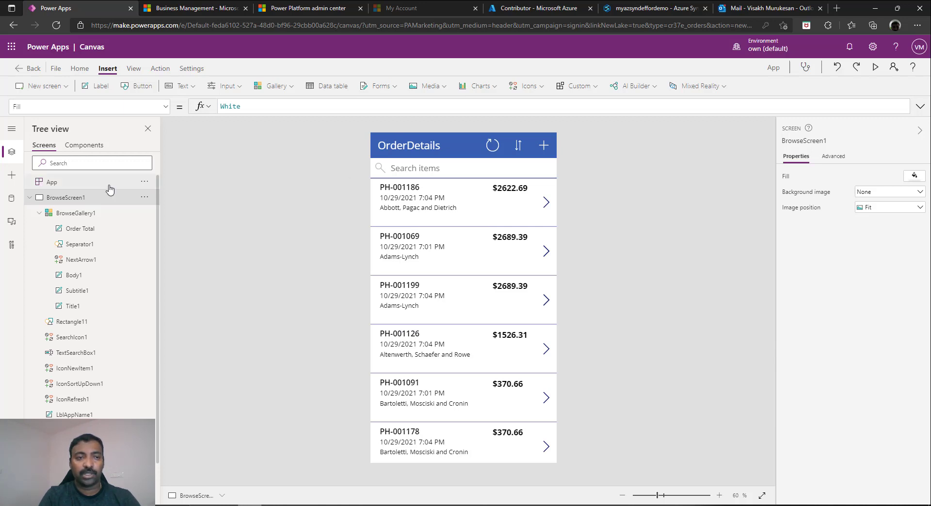
Change the sort column in BrowseGallery1's Items formula to cr37e_orderid
{"action": "left_click", "coordinate": [73, 218]}
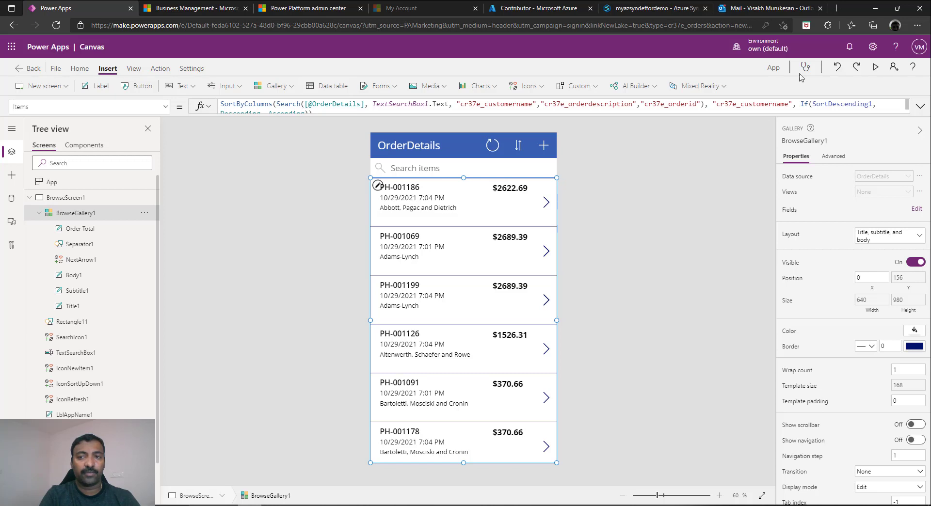
{"action": "left_click", "coordinate": [920, 106]}
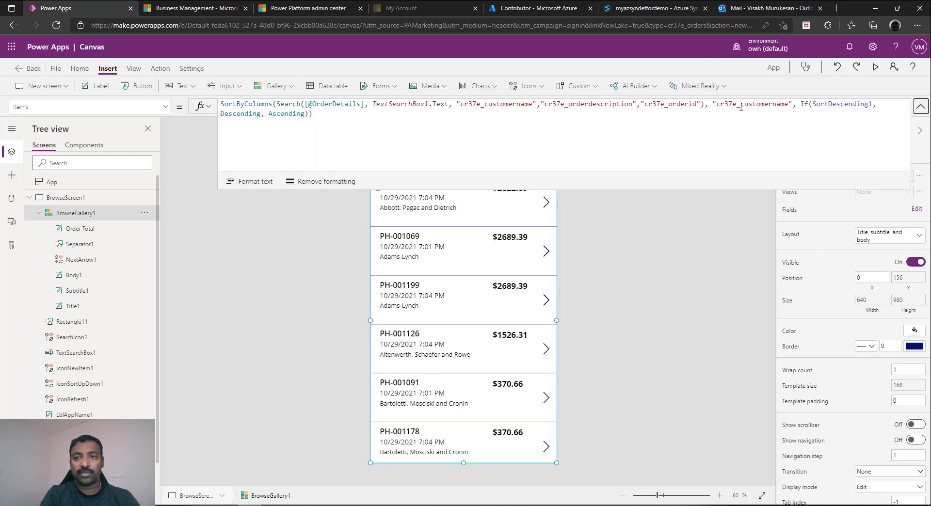
{"action": "left_click_drag", "start_coordinate": [740, 106], "coordinate": [788, 106]}
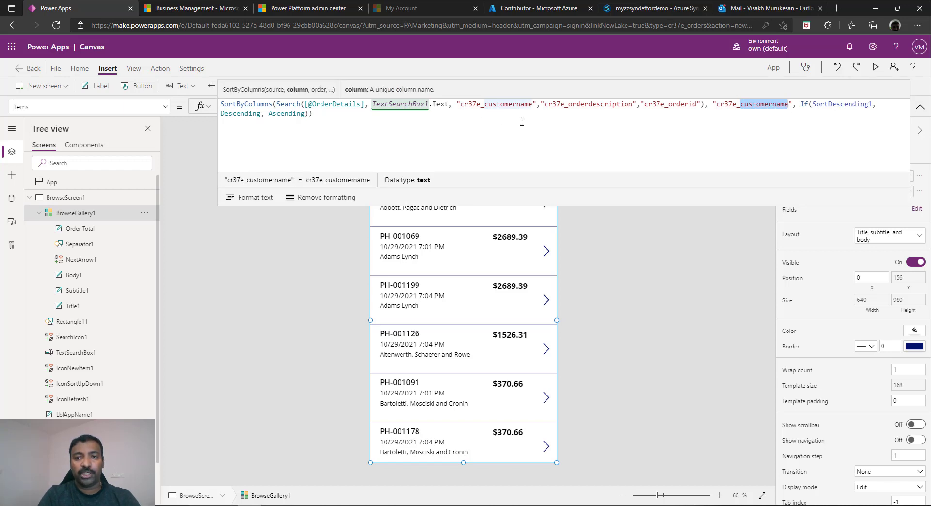
{"action": "type", "text": "order"}
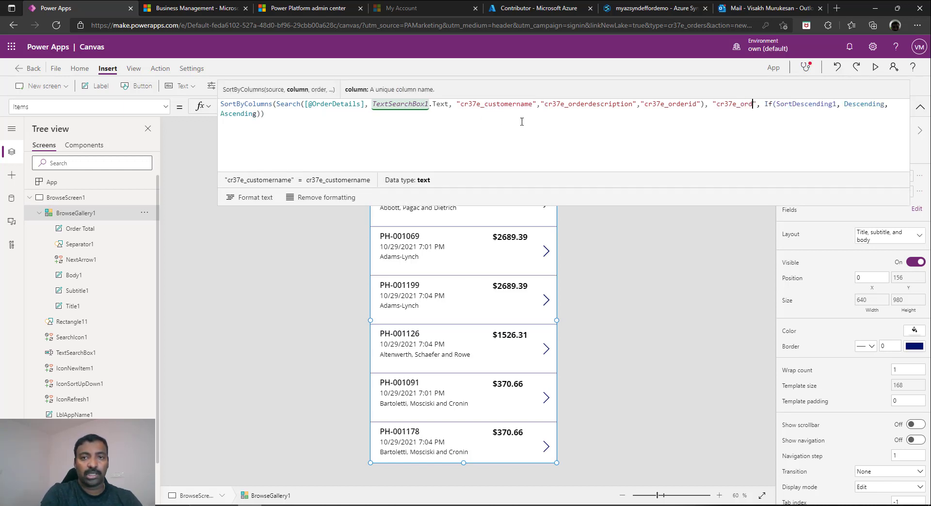
{"action": "type", "text": "id"}
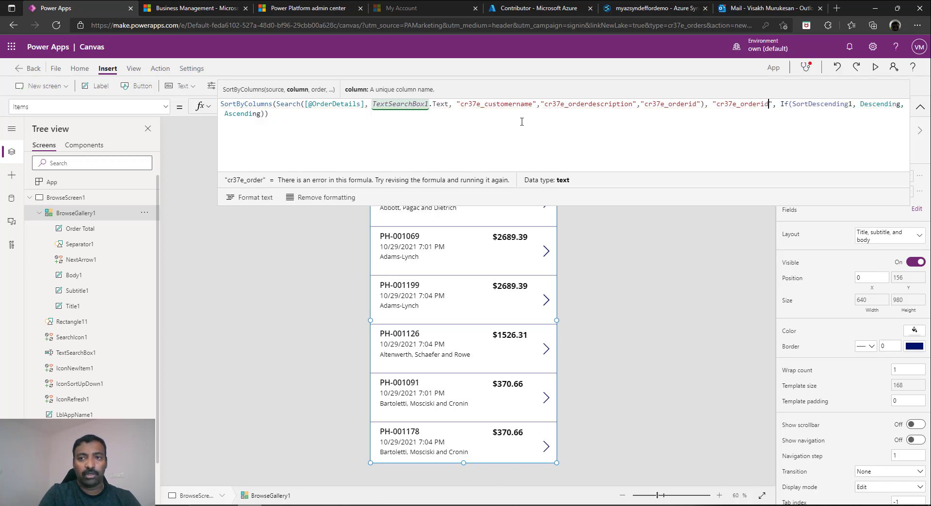
{"action": "left_click", "coordinate": [304, 244]}
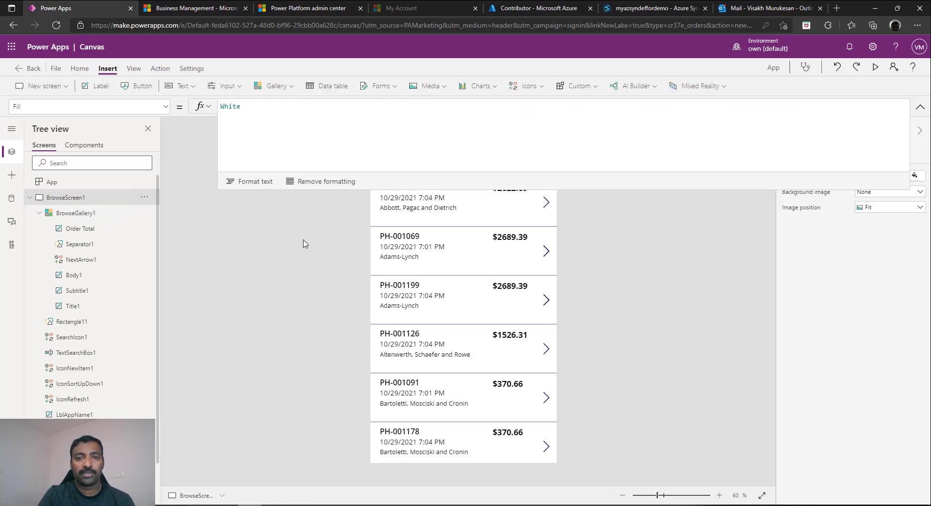
{"action": "left_click", "coordinate": [920, 106]}
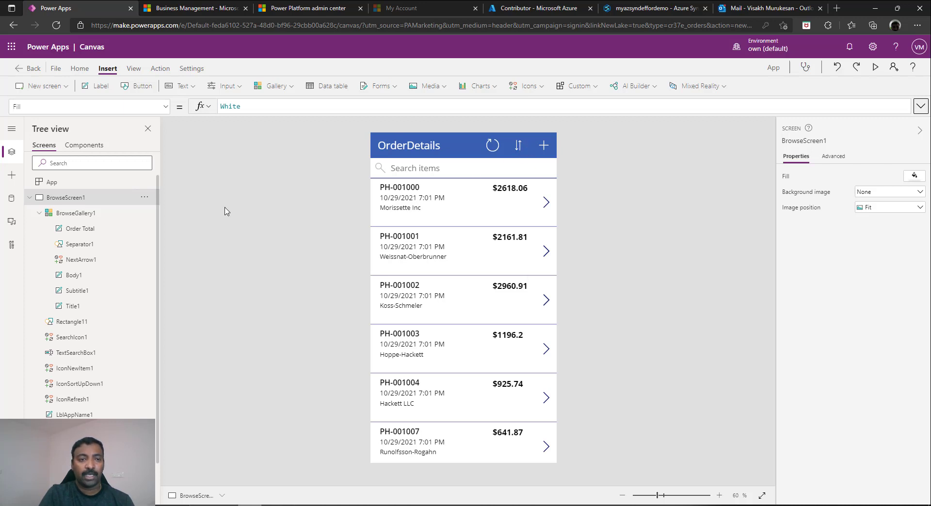
Remove the Orders field from DetailForm1 on DetailScreen1
{"action": "left_click", "coordinate": [73, 446]}
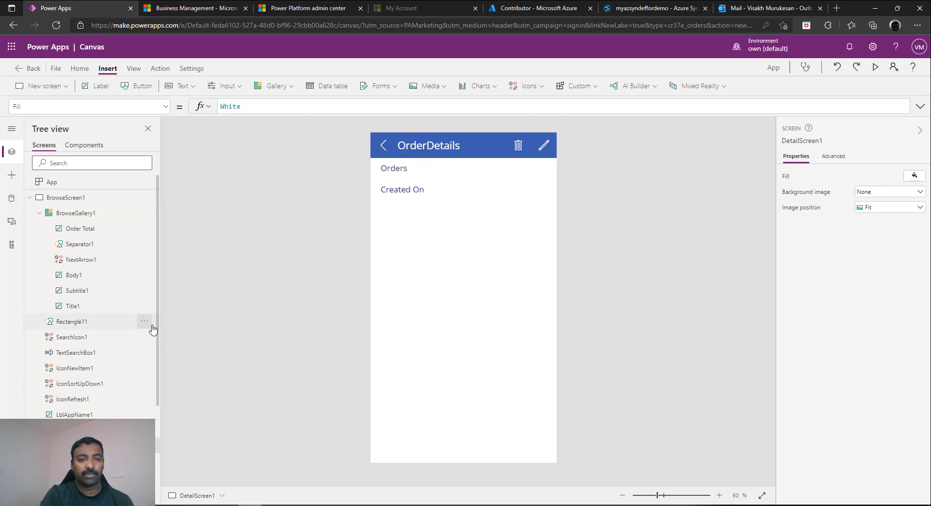
{"action": "left_click_drag", "start_coordinate": [158, 345], "coordinate": [164, 417]}
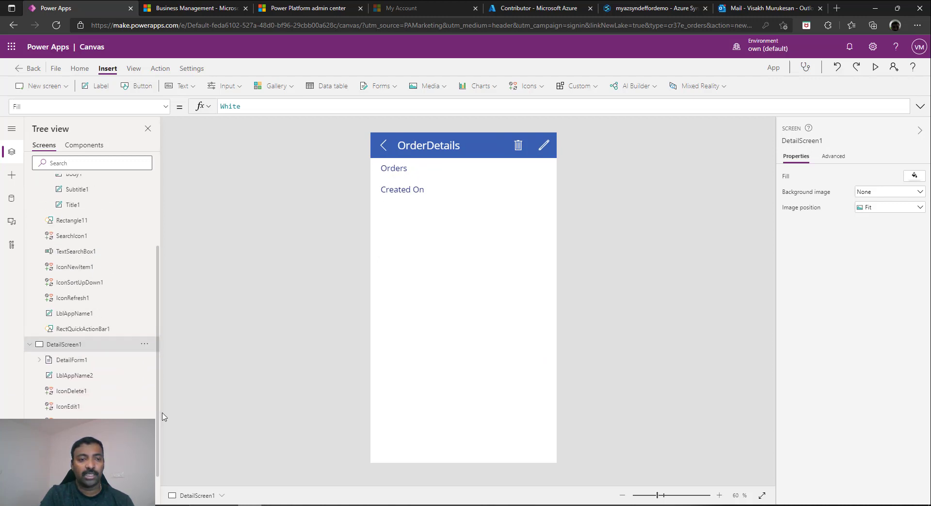
{"action": "left_click", "coordinate": [39, 360]}
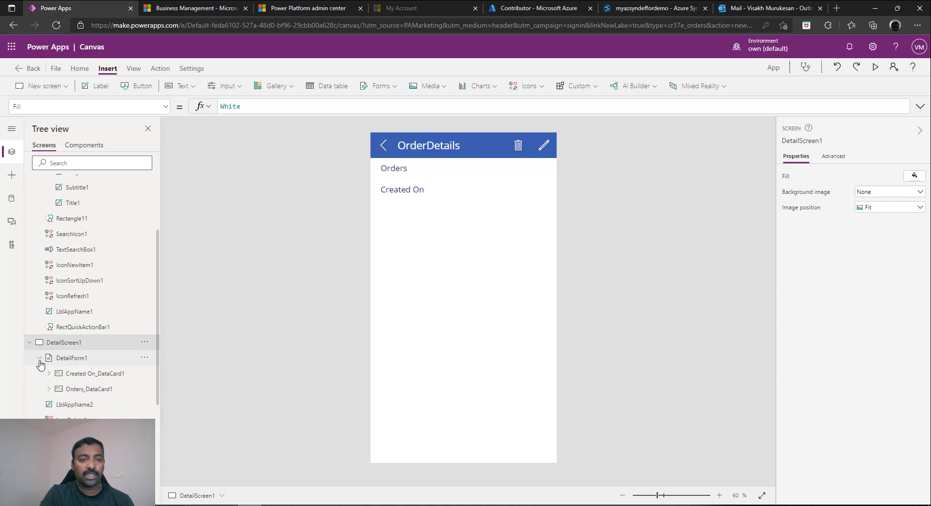
{"action": "left_click", "coordinate": [80, 361]}
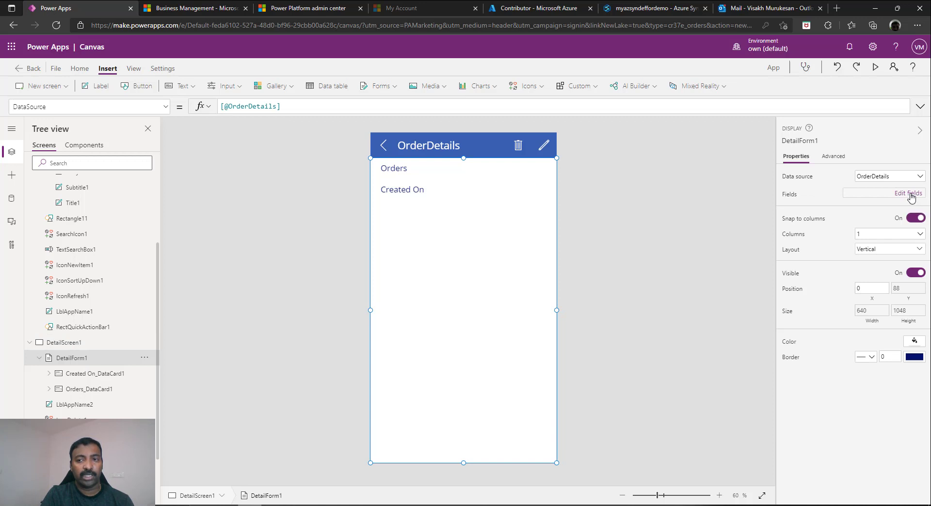
{"action": "left_click", "coordinate": [910, 194]}
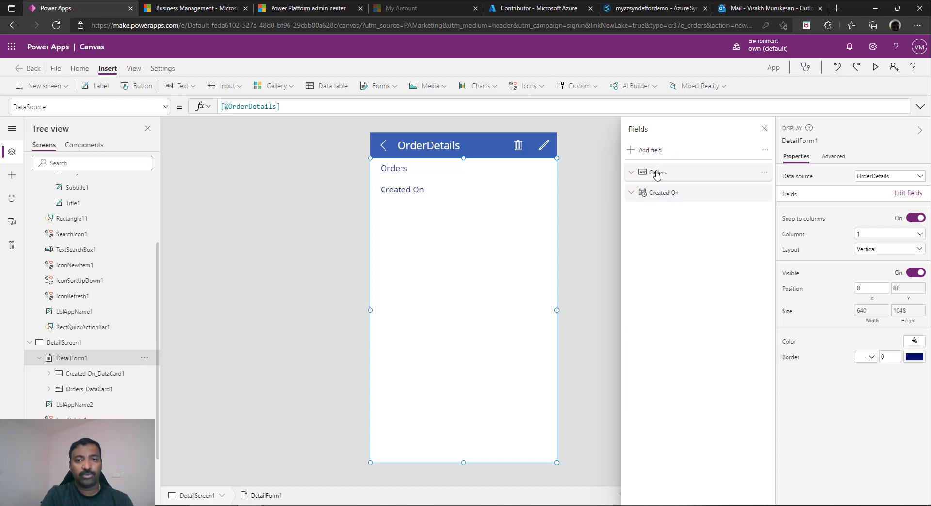
{"action": "left_click", "coordinate": [764, 172]}
{"action": "left_click", "coordinate": [770, 223]}
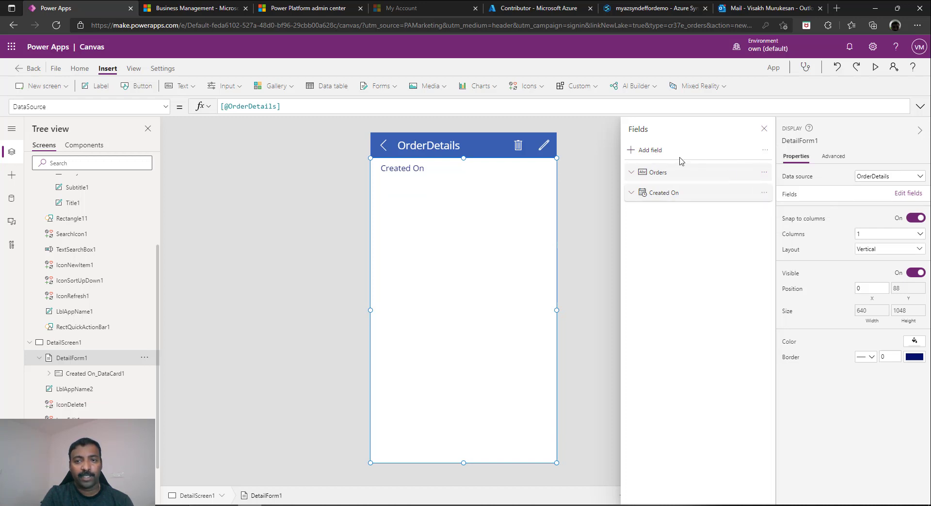
Add the OrderID, CustomerName, OrderDescription, OrderDate and OrderAmount fields to DetailForm1
{"action": "left_click", "coordinate": [654, 153]}
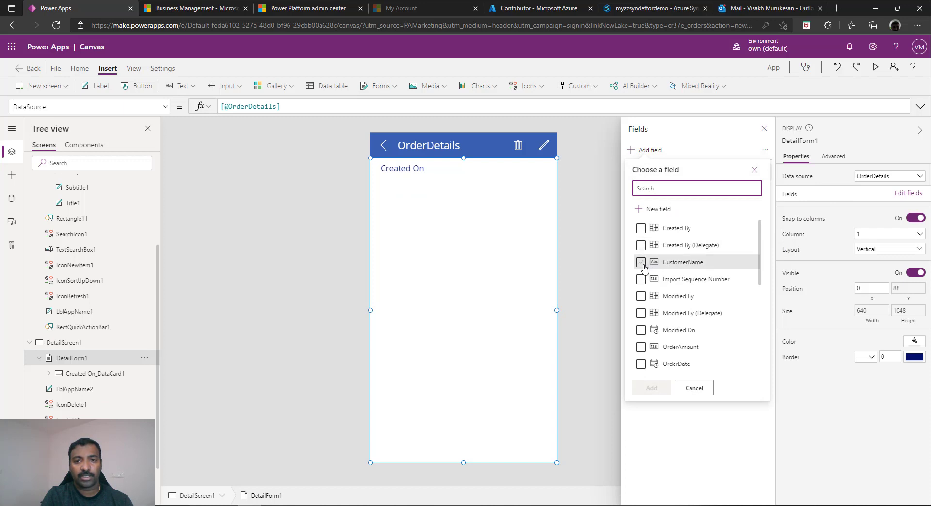
{"action": "left_click_drag", "start_coordinate": [760, 262], "coordinate": [761, 300]}
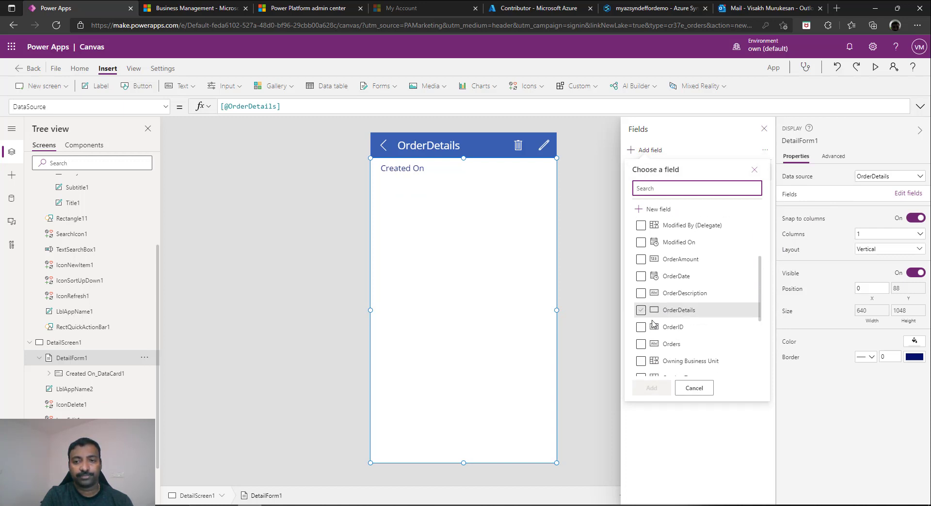
{"action": "left_click", "coordinate": [640, 327]}
{"action": "scroll", "coordinate": [761, 295], "scroll_direction": "up", "scroll_amount": 2}
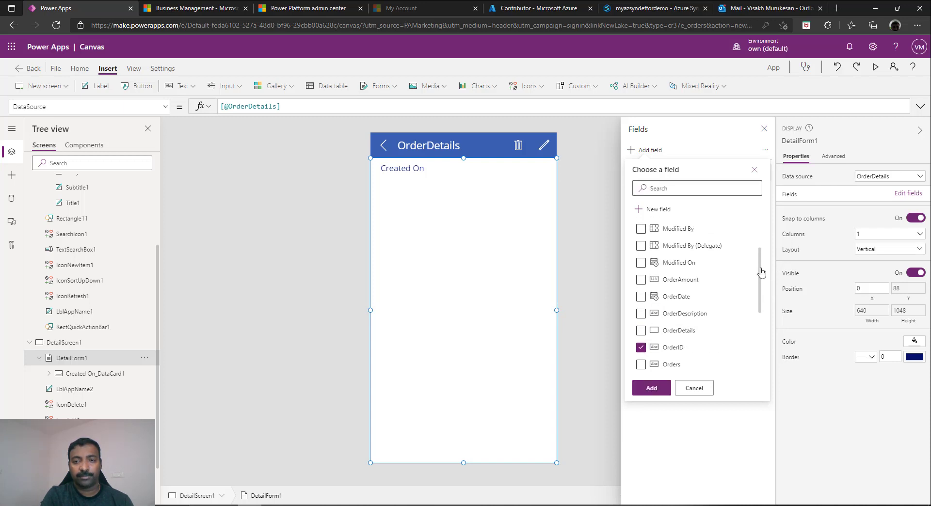
{"action": "left_click", "coordinate": [641, 268]}
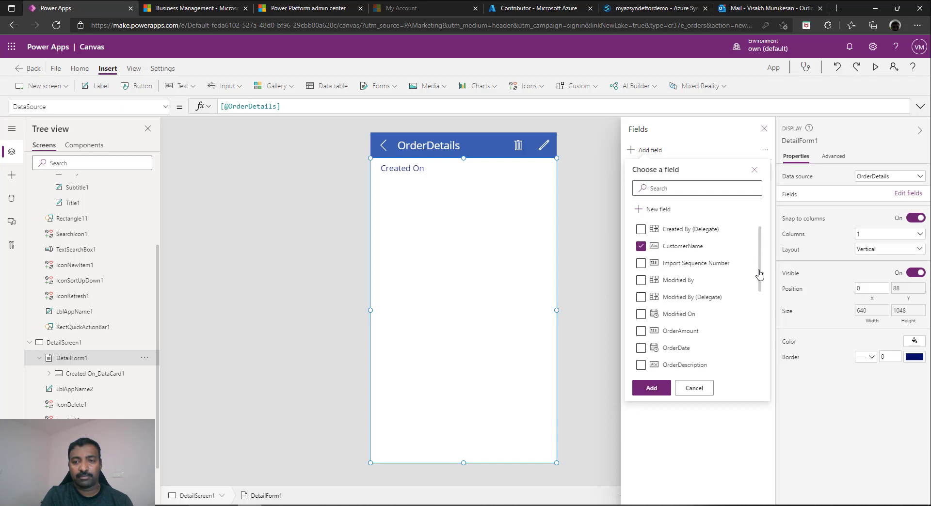
{"action": "left_click_drag", "start_coordinate": [759, 263], "coordinate": [760, 301]}
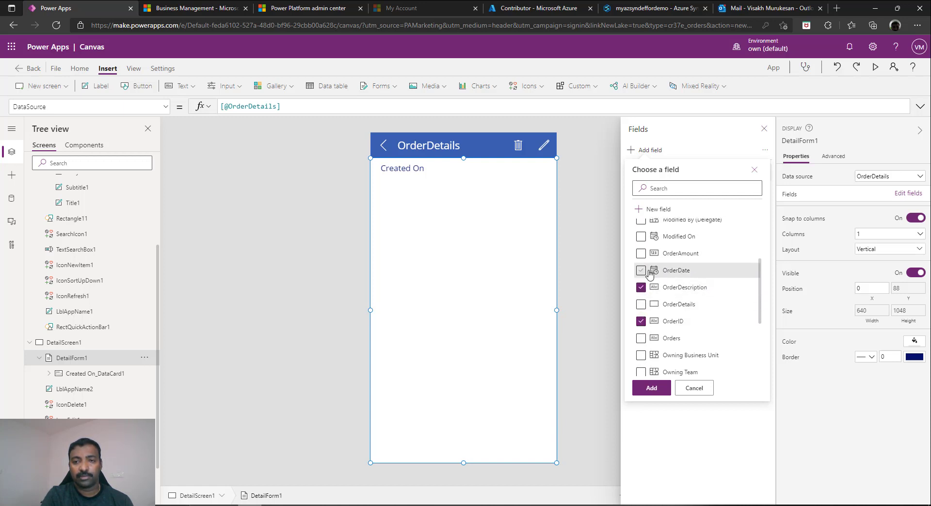
{"action": "left_click", "coordinate": [647, 273]}
{"action": "left_click", "coordinate": [642, 253]}
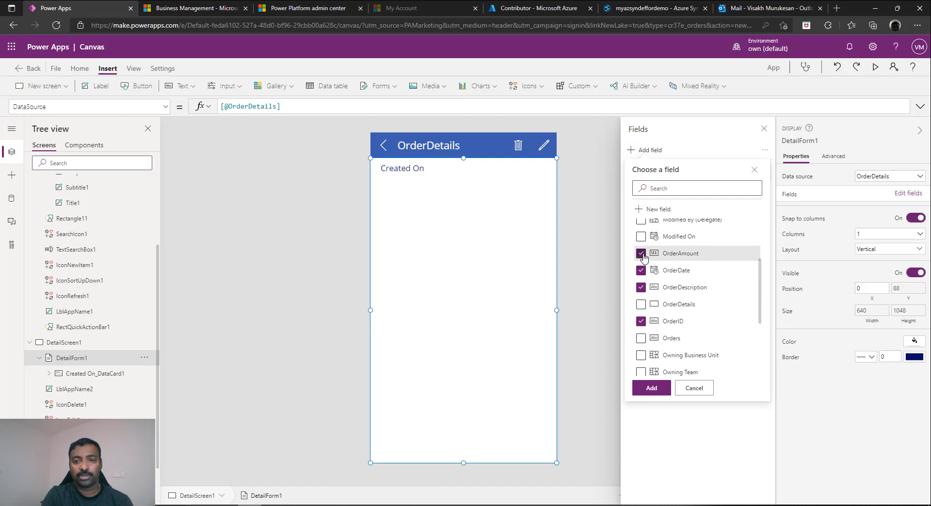
{"action": "left_click", "coordinate": [658, 393]}
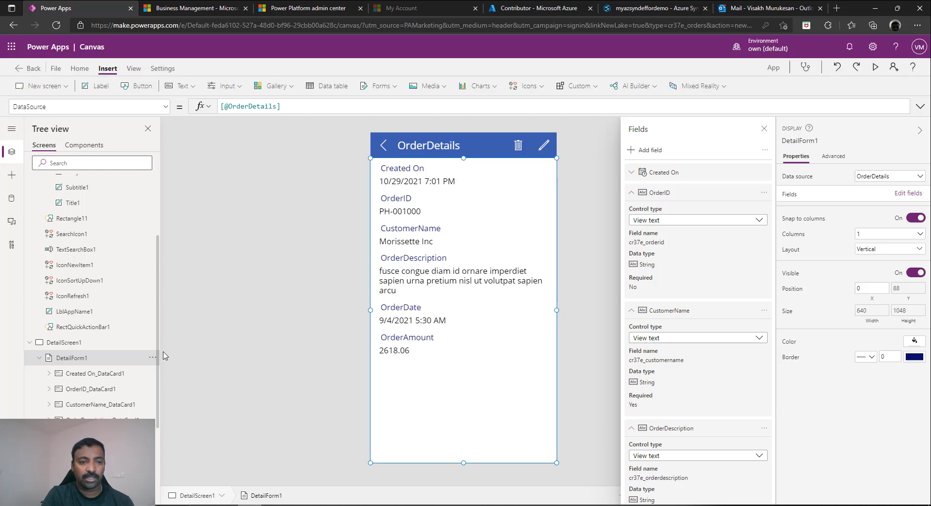
Remove the Orders and Created On fields from EditForm1 on EditScreen1
{"action": "left_click", "coordinate": [39, 358]}
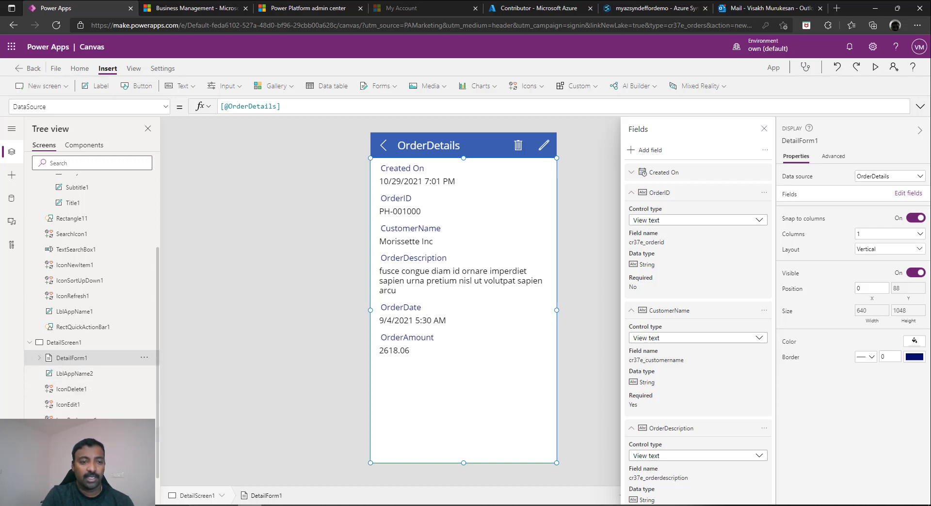
{"action": "left_click", "coordinate": [69, 466]}
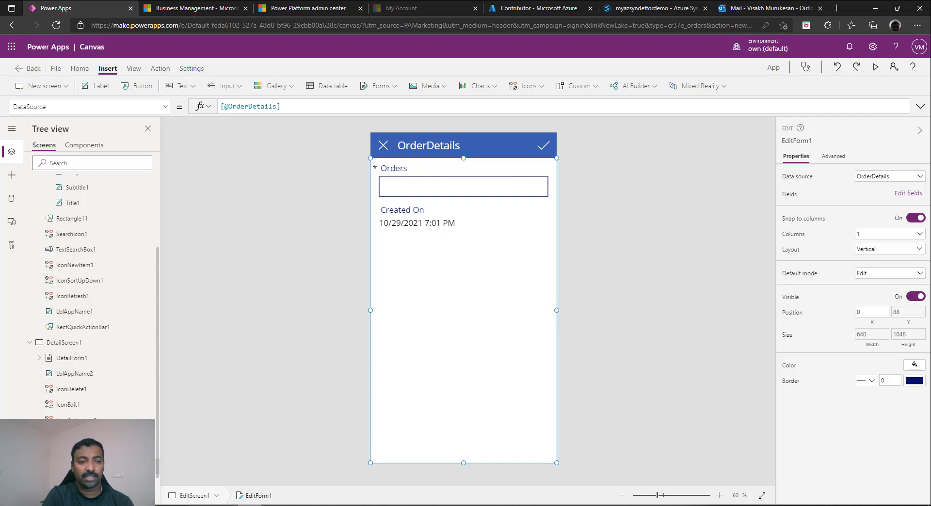
{"action": "left_click", "coordinate": [908, 193]}
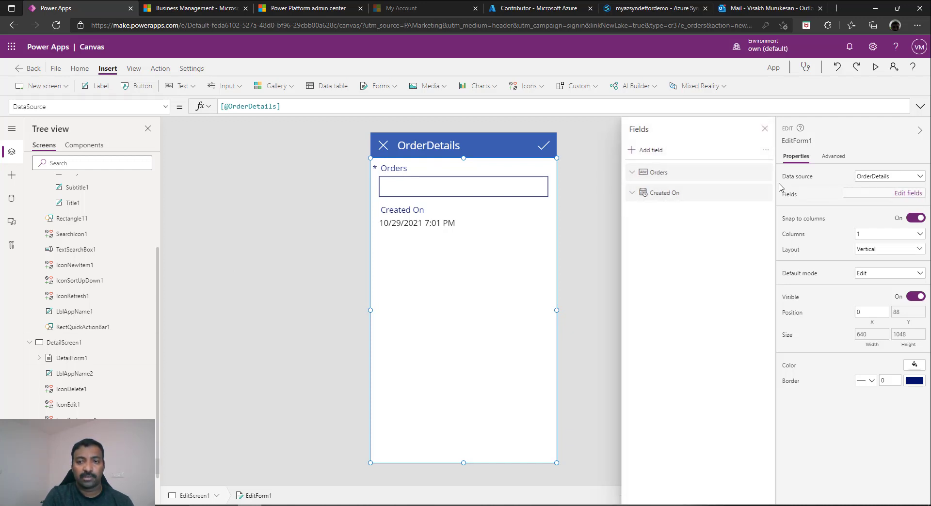
{"action": "left_click", "coordinate": [764, 172]}
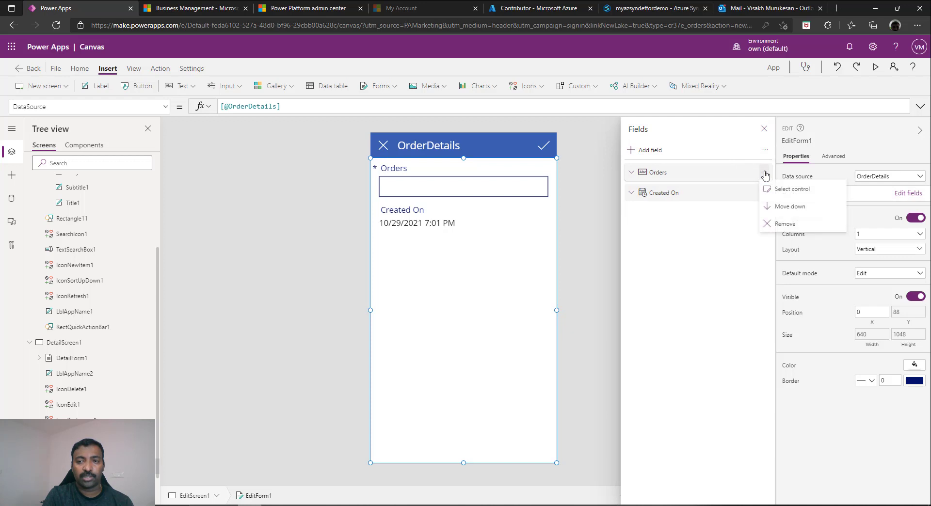
{"action": "left_click", "coordinate": [780, 224]}
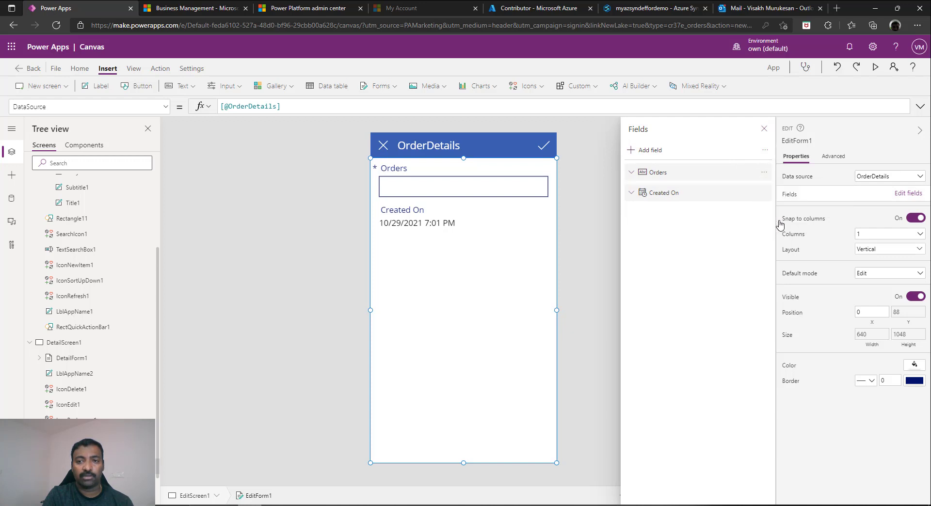
{"action": "left_click", "coordinate": [763, 173]}
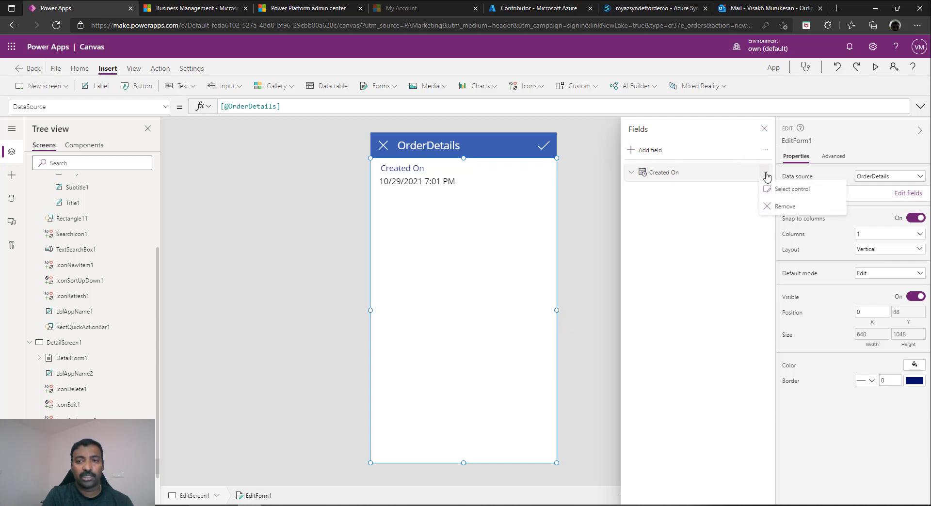
{"action": "left_click", "coordinate": [774, 206]}
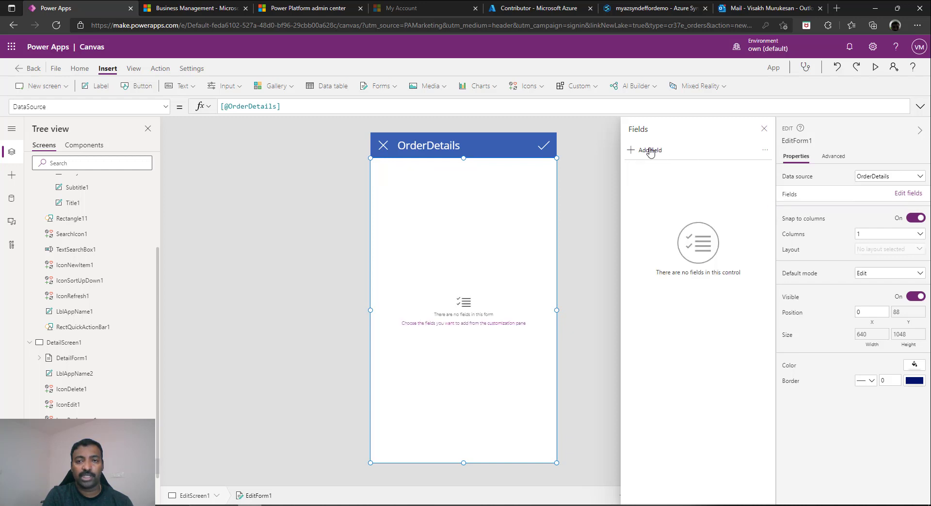
Add the CustomerName, OrderDescription, OrderDate and OrderAmount fields to EditForm1
{"action": "left_click", "coordinate": [650, 151]}
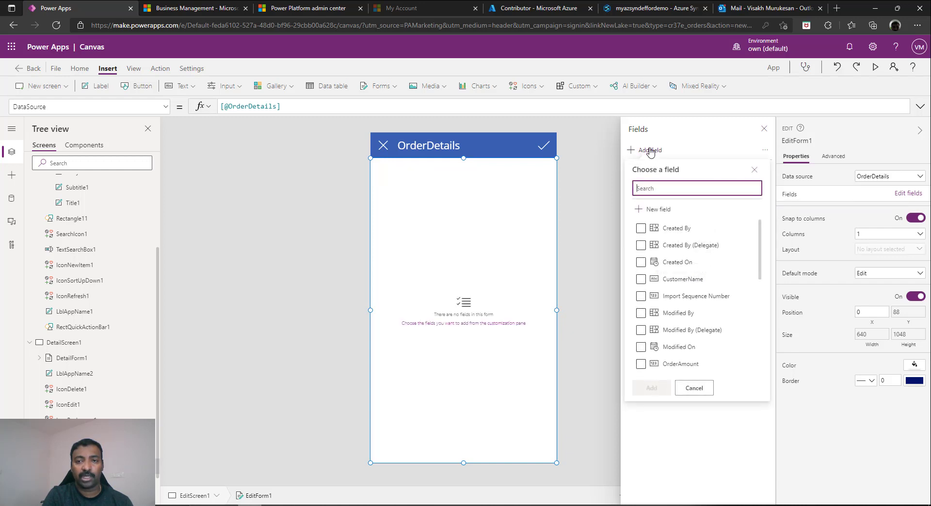
{"action": "left_click", "coordinate": [641, 280]}
{"action": "left_click_drag", "start_coordinate": [761, 268], "coordinate": [759, 294]}
{"action": "left_click", "coordinate": [640, 323]}
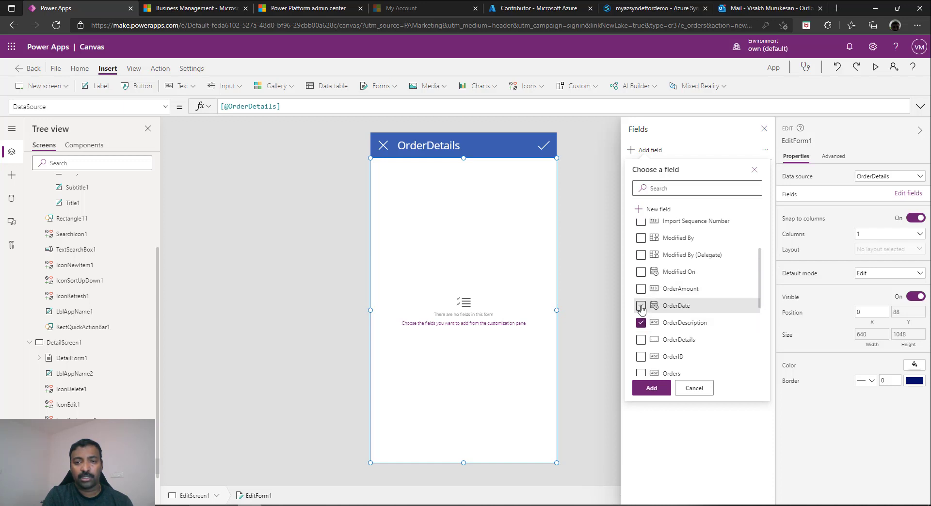
{"action": "left_click", "coordinate": [641, 306]}
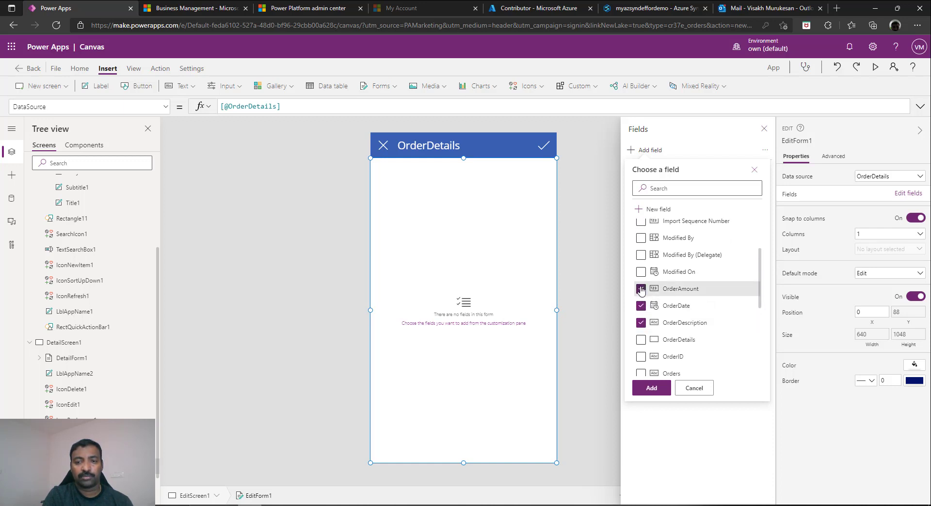
{"action": "left_click", "coordinate": [652, 388]}
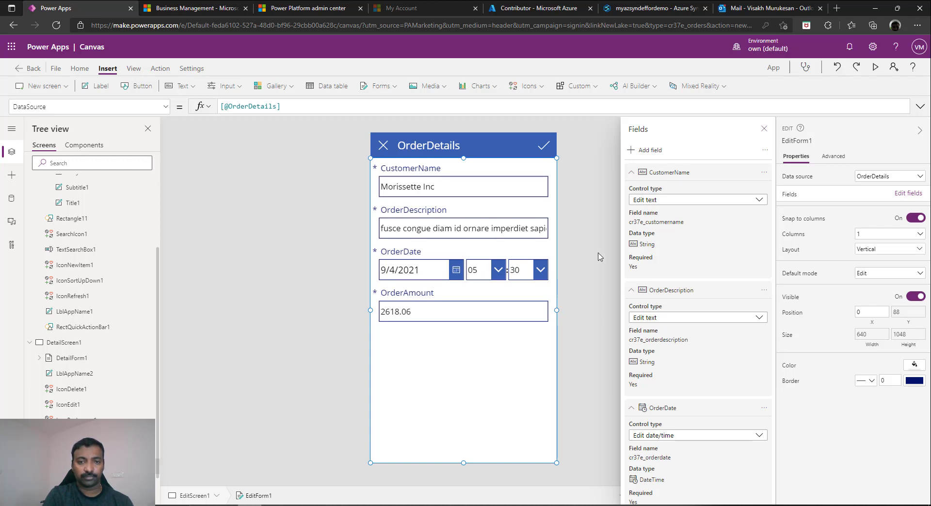
Save the app to the cloud as OrderEntryApp and return to the editing canvas
{"action": "left_click", "coordinate": [55, 70]}
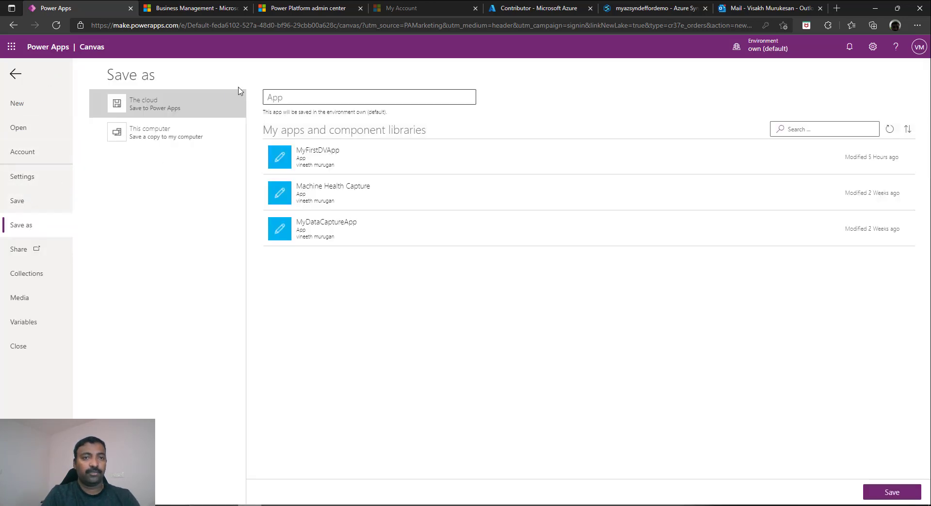
{"action": "left_click", "coordinate": [286, 94]}
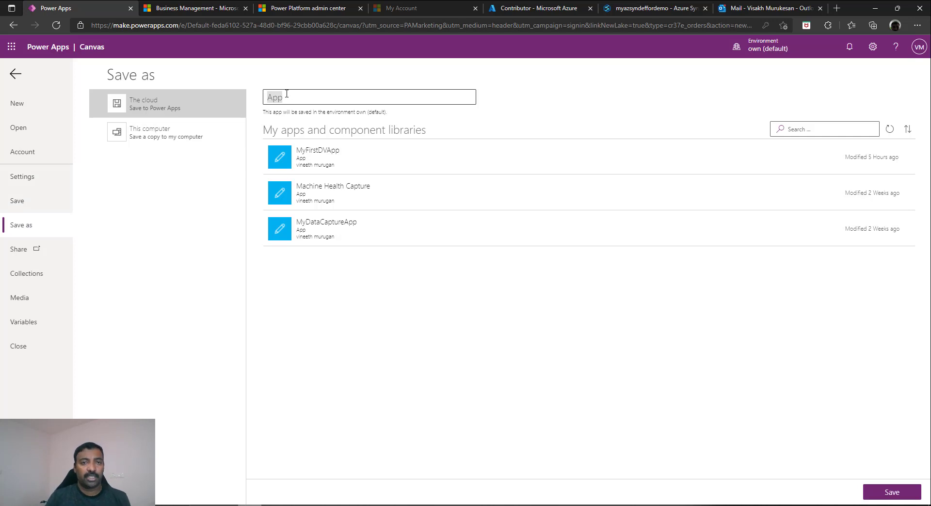
{"action": "key", "text": "BackSpace"}
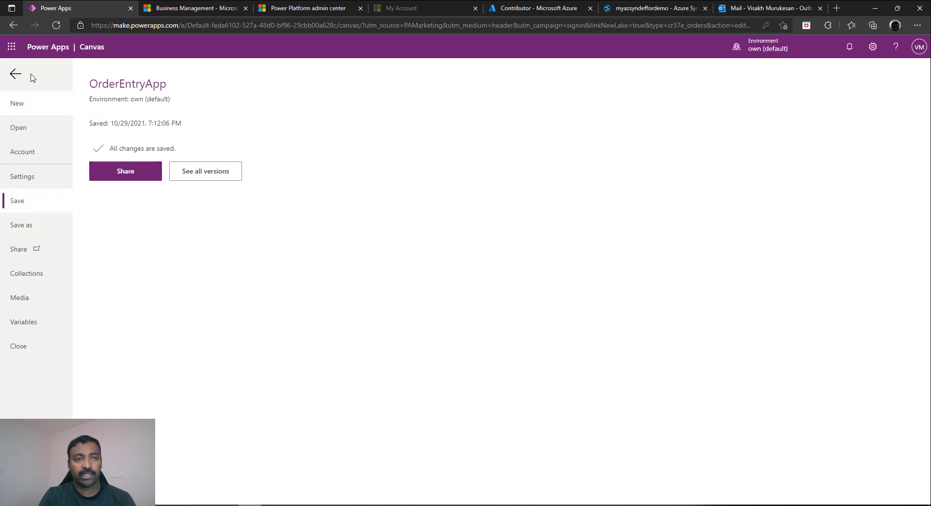
{"action": "left_click", "coordinate": [16, 75]}
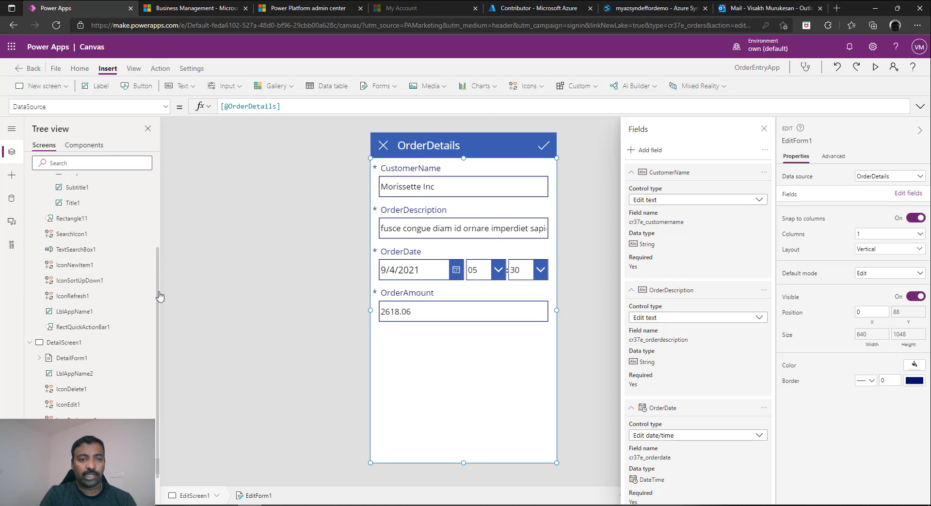
Preview the app starting from BrowseScreen1 and open the details of the first order in the gallery
{"action": "left_click_drag", "start_coordinate": [158, 293], "coordinate": [156, 192]}
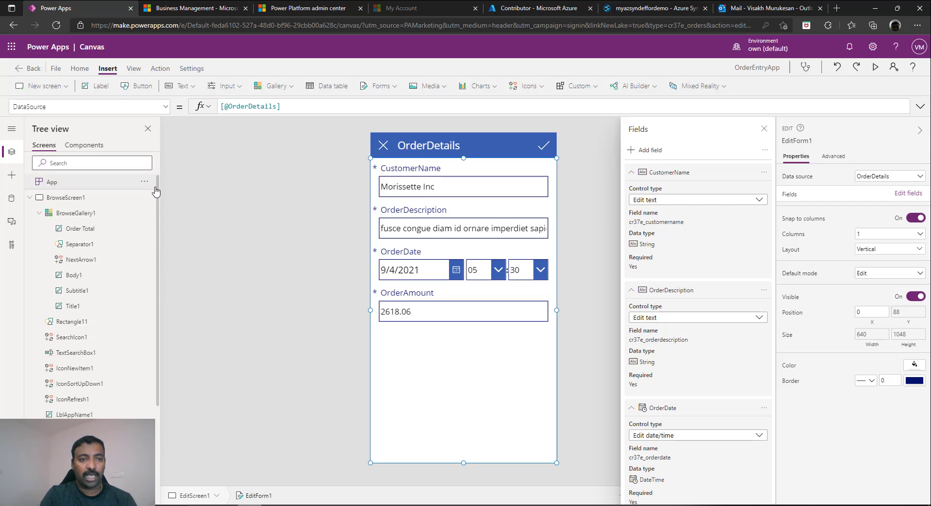
{"action": "left_click", "coordinate": [109, 198]}
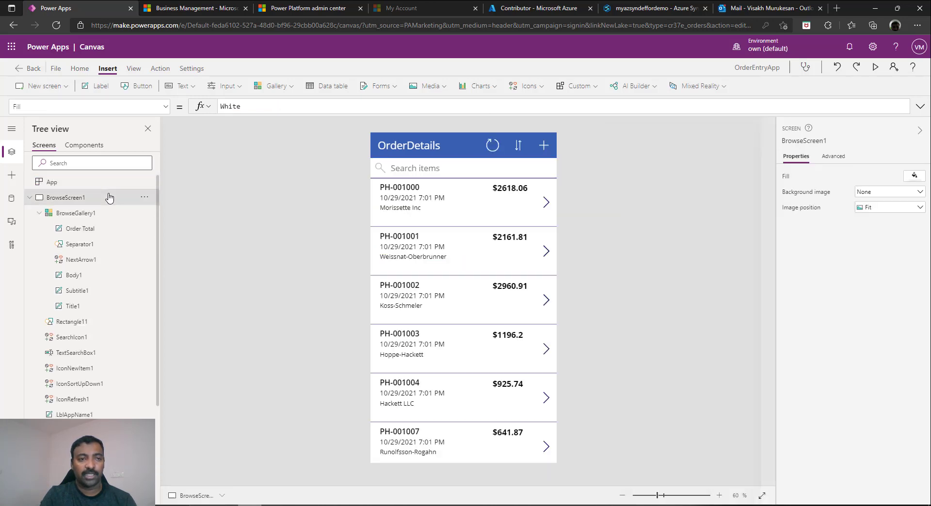
{"action": "left_click", "coordinate": [878, 67]}
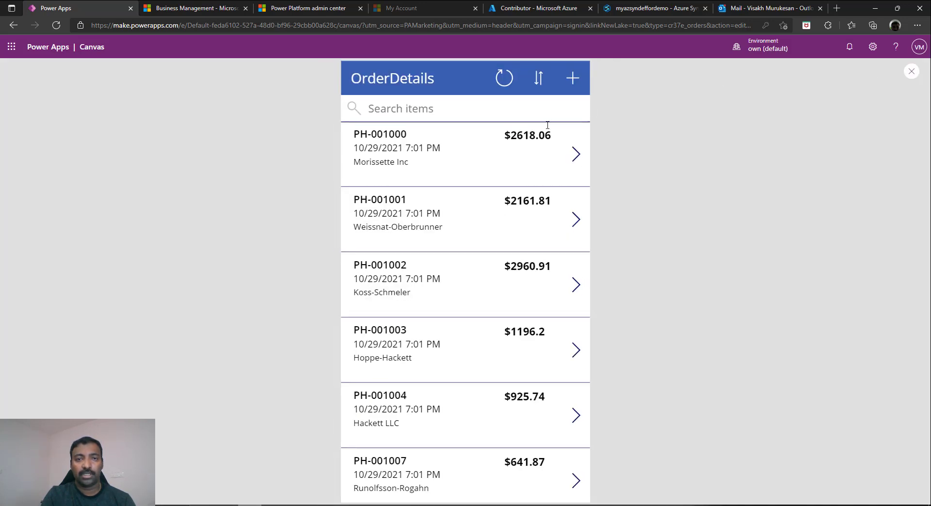
{"action": "left_click", "coordinate": [575, 160]}
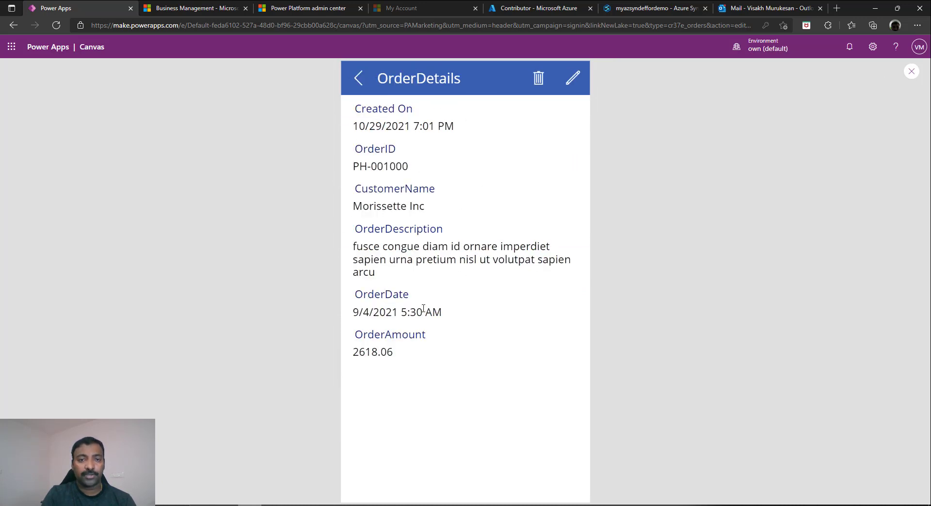
Edit the open Morissette Inc order, set its OrderAmount to 2650.00 and save the record
{"action": "left_click", "coordinate": [574, 80]}
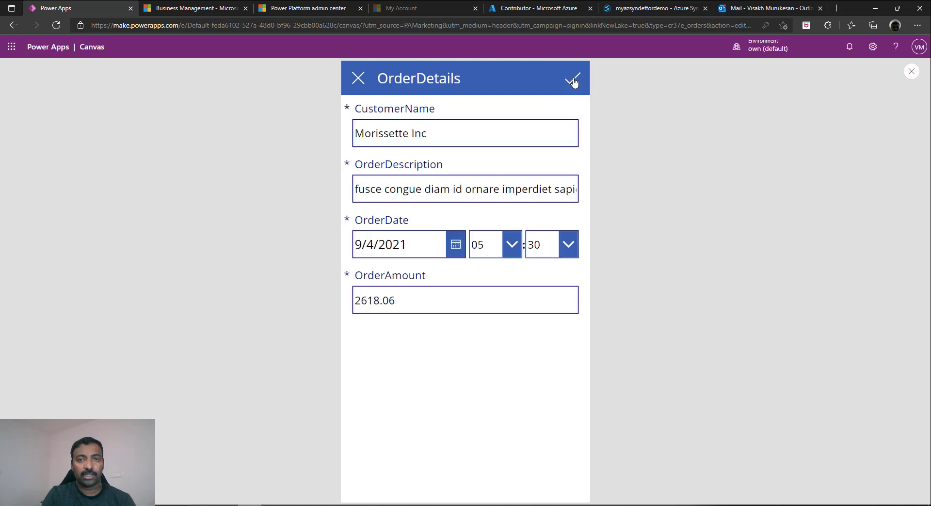
{"action": "left_click", "coordinate": [382, 301]}
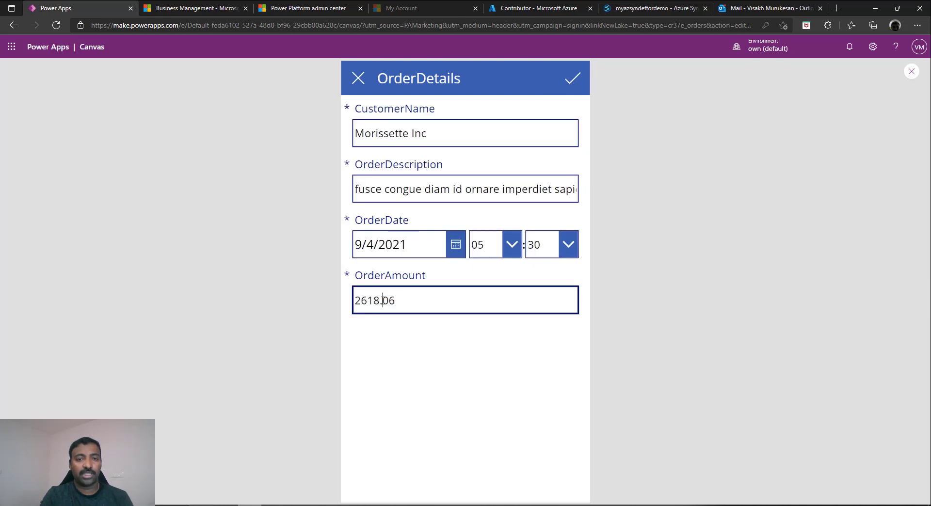
{"action": "key", "text": "BackSpace"}
{"action": "key", "text": "BackSpace"}
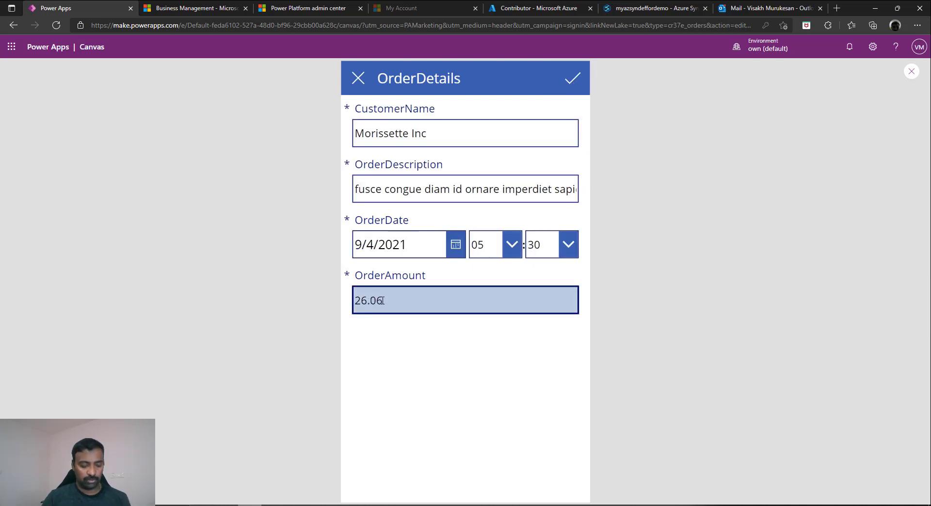
{"action": "type", "text": "50"}
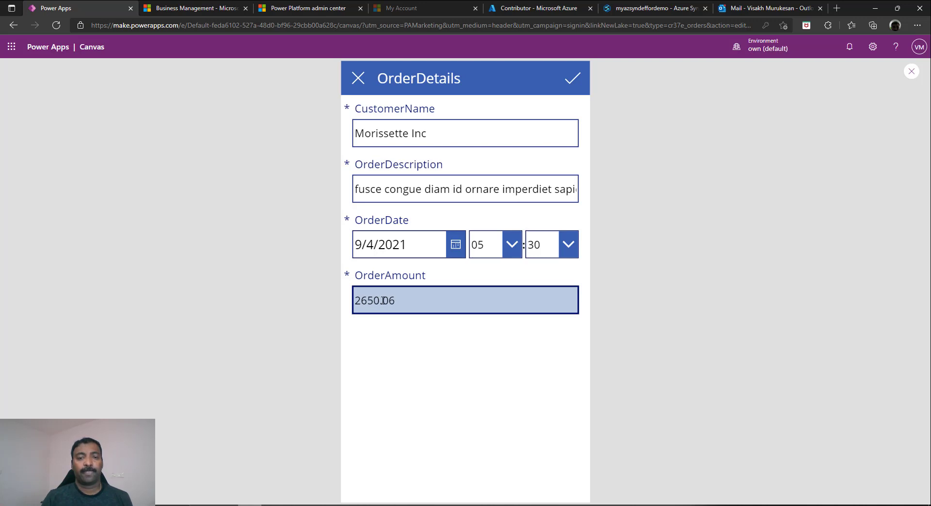
{"action": "key", "text": "Delete"}
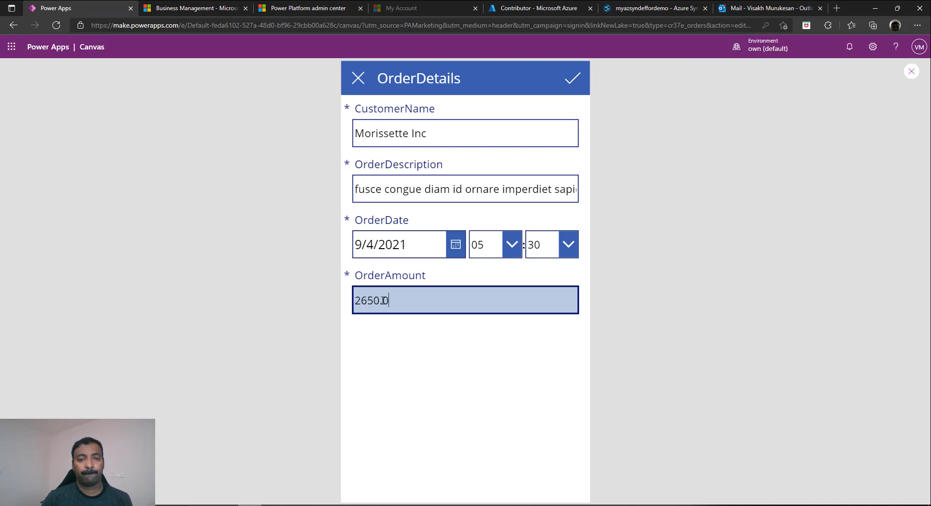
{"action": "type", "text": "0"}
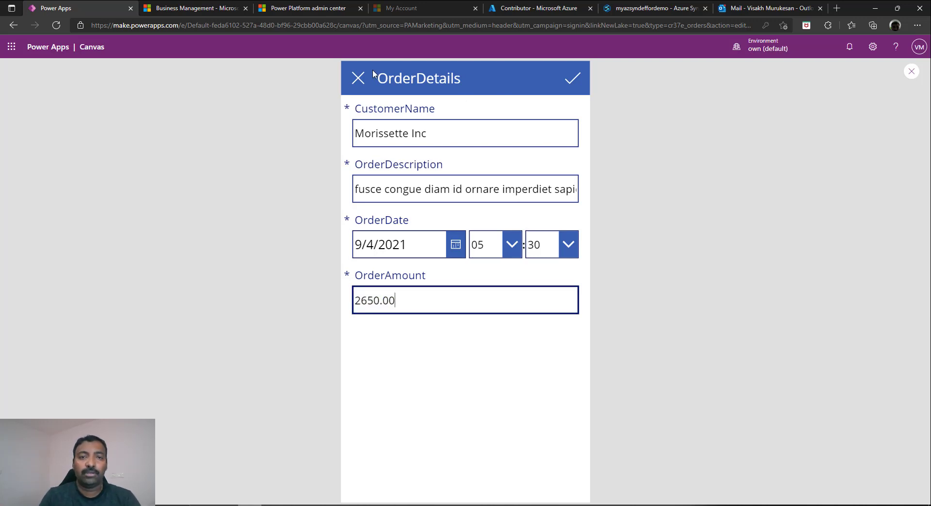
{"action": "left_click", "coordinate": [577, 79]}
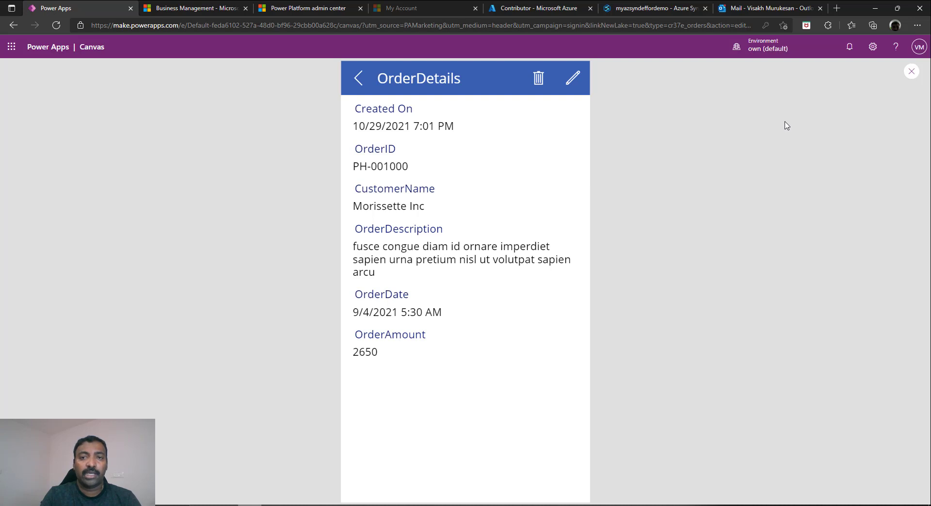
Restart the app preview and begin a new order with CustomerName New Customer and OrderDescription Manual Order For New Customer
{"action": "left_click", "coordinate": [911, 72]}
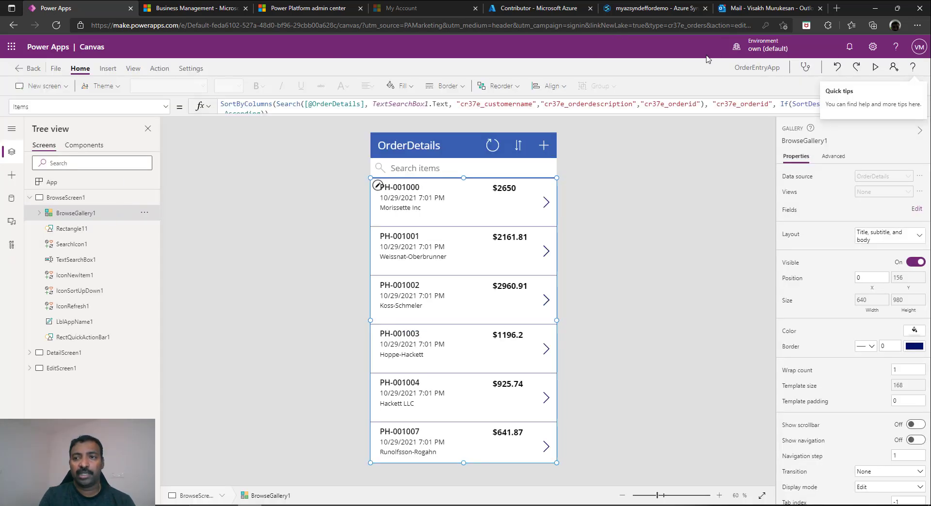
{"action": "left_click", "coordinate": [875, 67]}
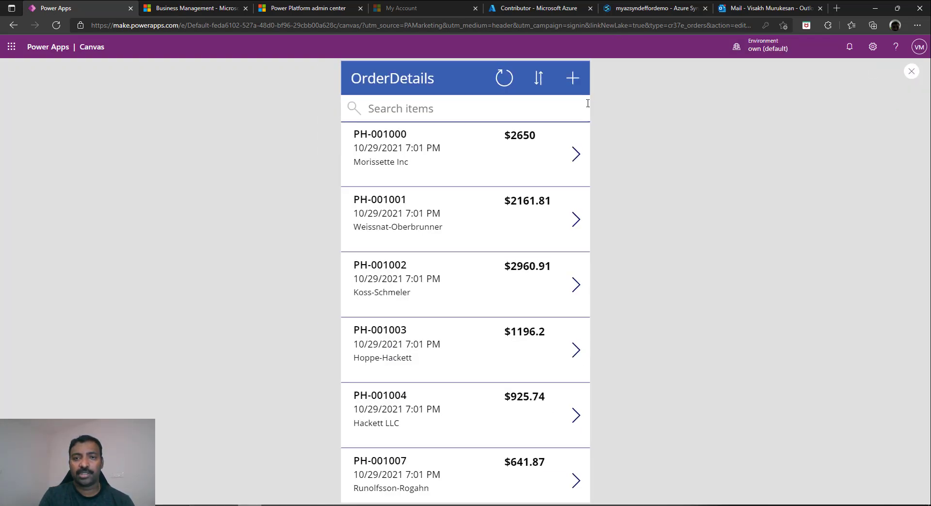
{"action": "left_click", "coordinate": [573, 78]}
{"action": "left_click", "coordinate": [440, 143]}
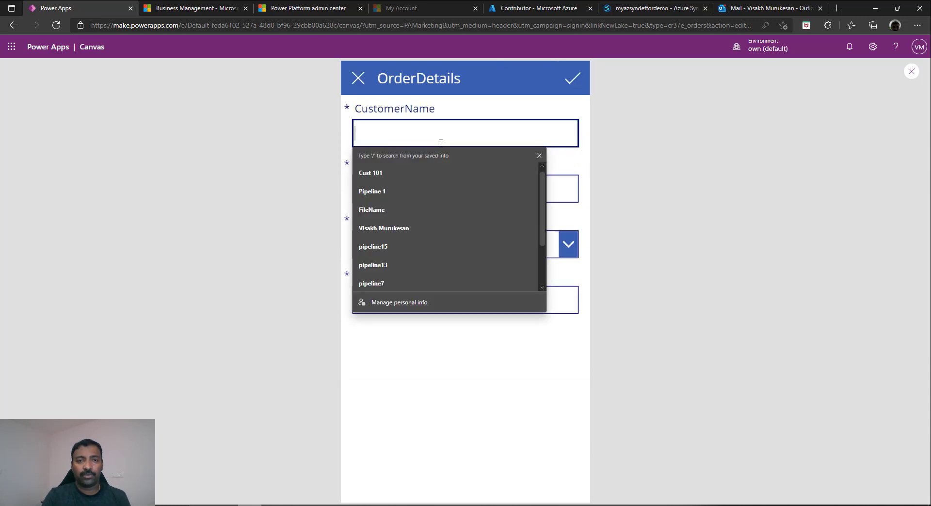
{"action": "type", "text": "Ne"}
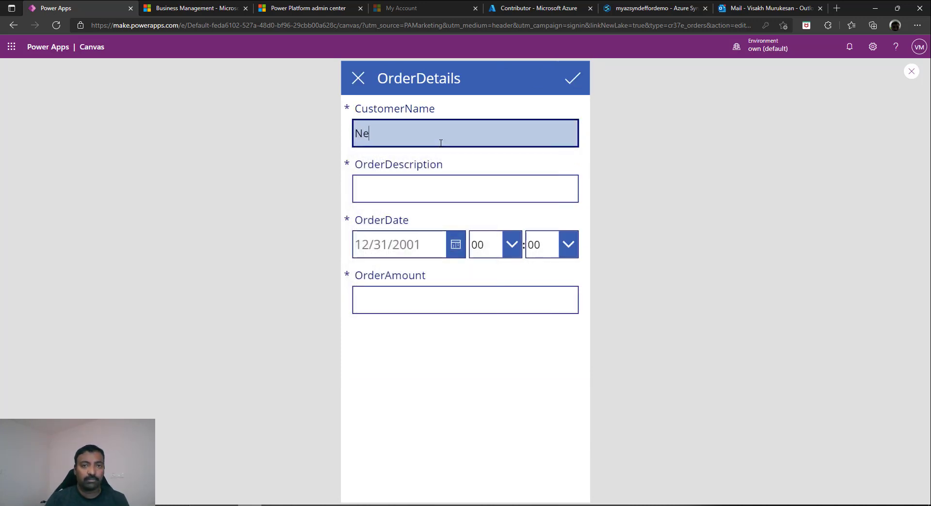
{"action": "type", "text": "w Customer"}
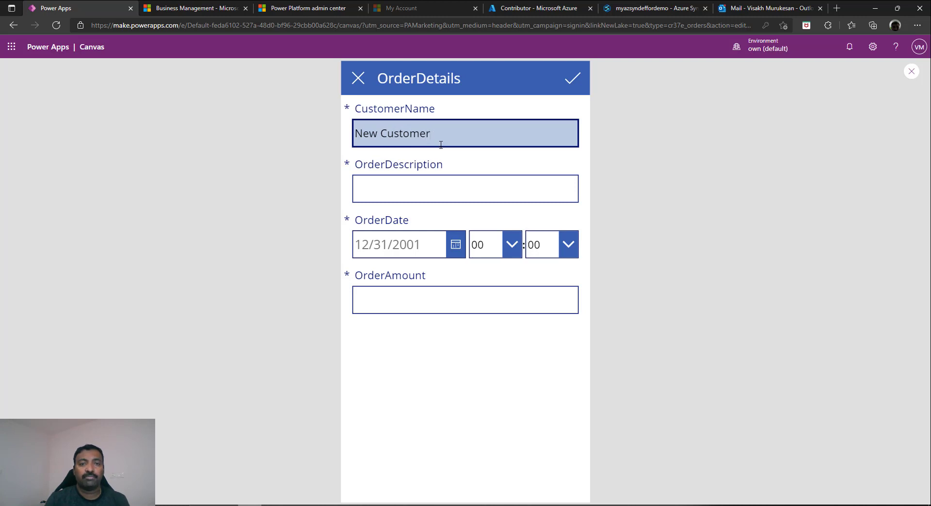
{"action": "left_click", "coordinate": [436, 192]}
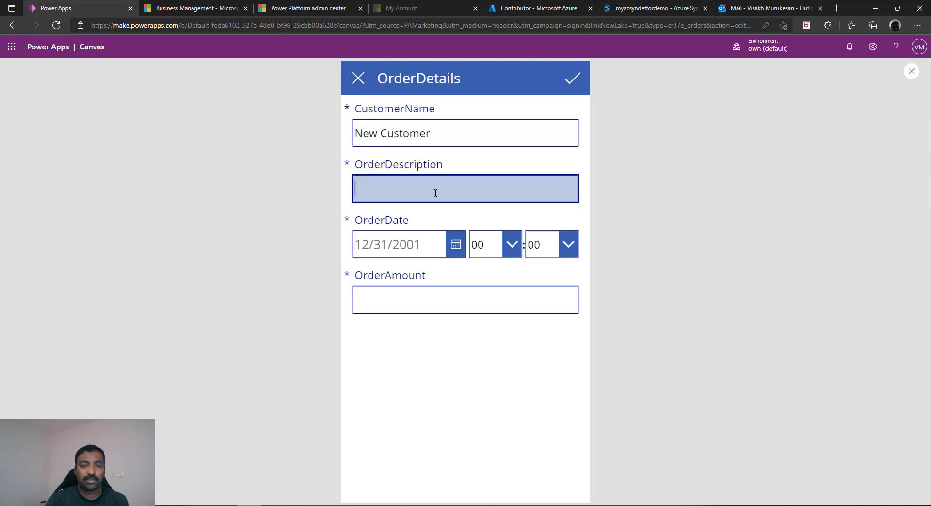
{"action": "type", "text": "a"}
{"action": "key", "text": "BackSpace"}
{"action": "type", "text": "Manual Order For New Customer"}
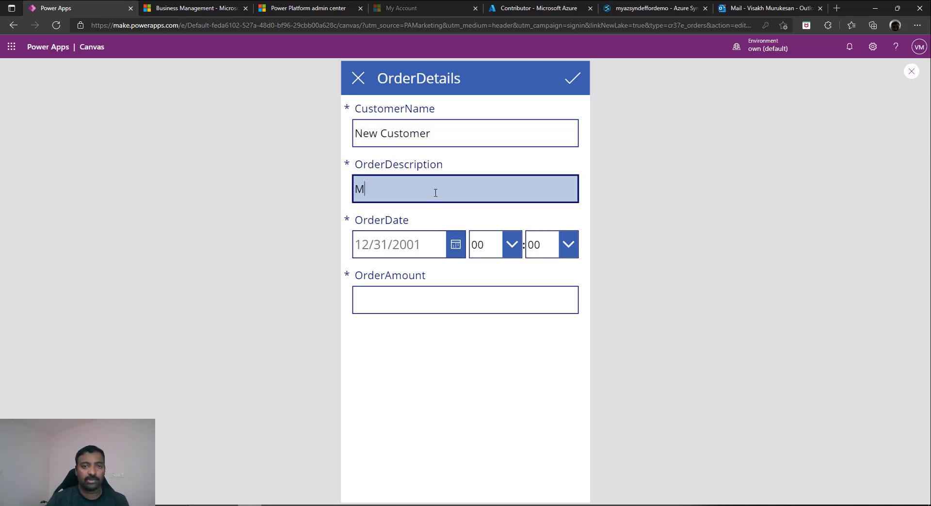
Set the new order's OrderDate to 10/29/2021 and OrderAmount to 1200, and save the record
{"action": "left_click", "coordinate": [443, 245]}
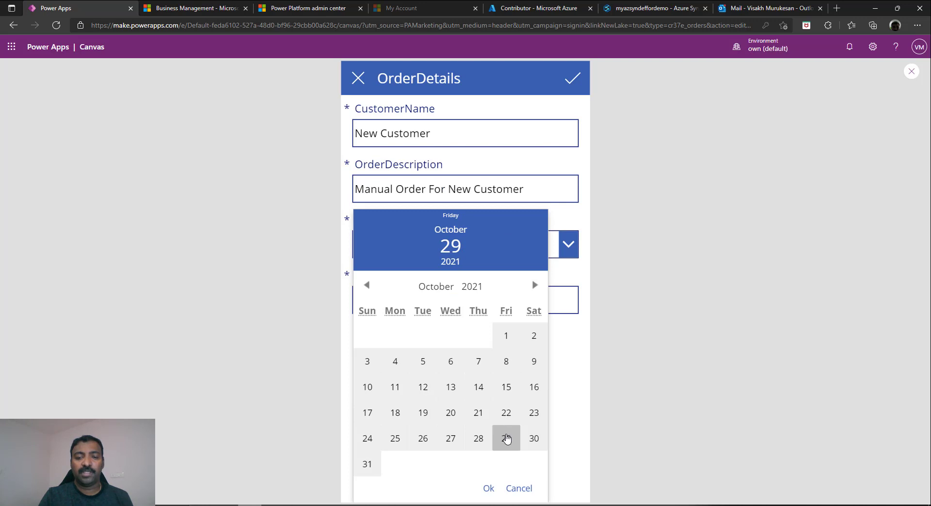
{"action": "left_click", "coordinate": [506, 438]}
{"action": "left_click", "coordinate": [488, 488]}
{"action": "left_click", "coordinate": [450, 299]}
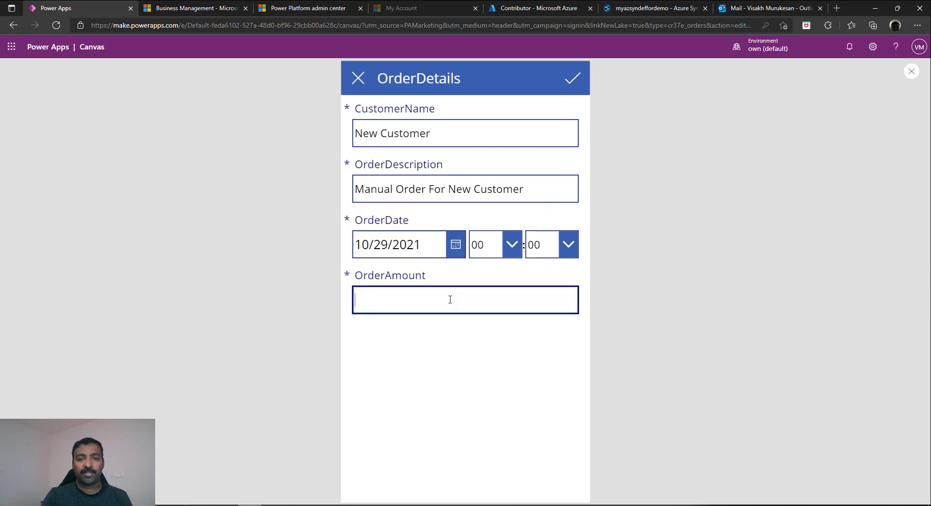
{"action": "type", "text": "12"}
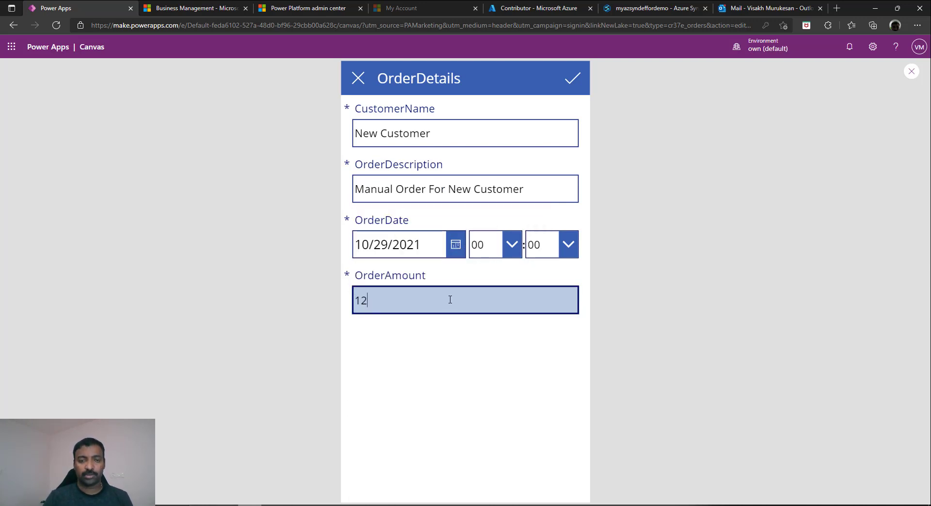
{"action": "type", "text": "00"}
{"action": "left_click", "coordinate": [574, 82]}
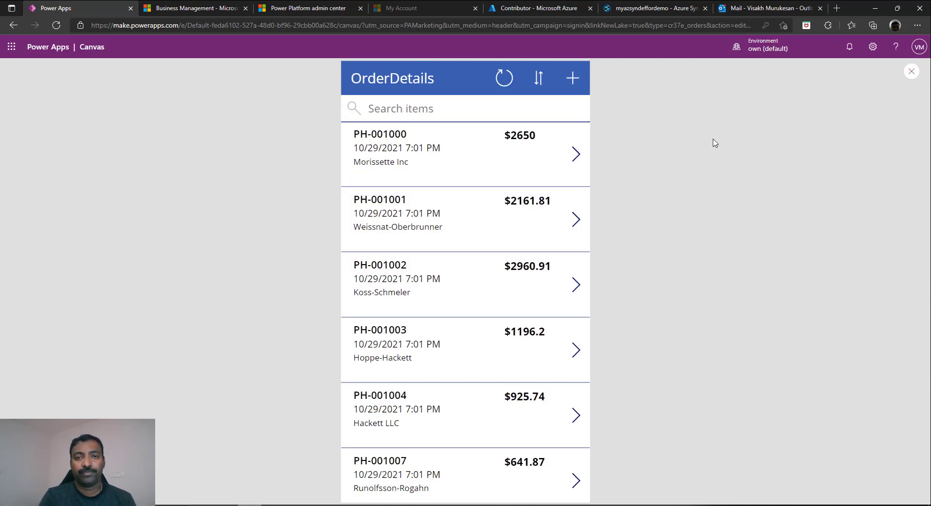
Search the order list for "manual" and check the details of the matching New Customer order
{"action": "left_click", "coordinate": [443, 110]}
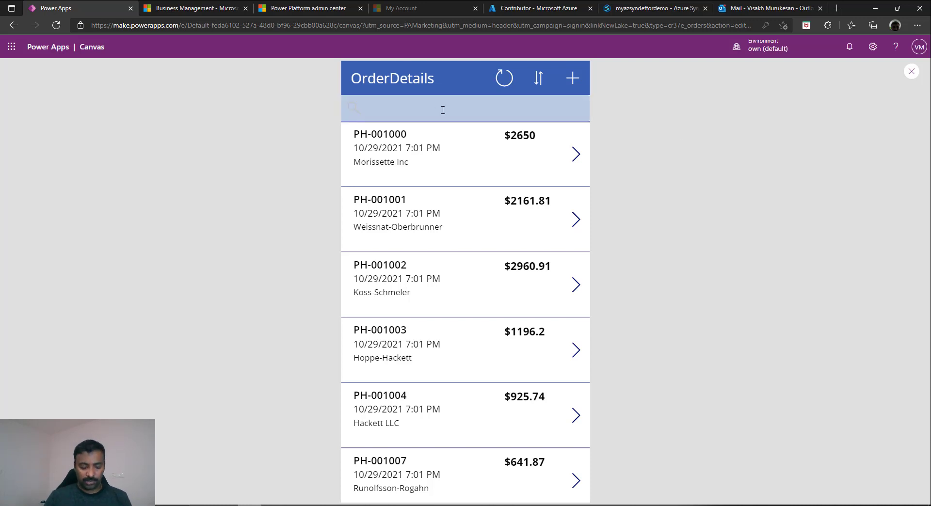
{"action": "type", "text": "manual"}
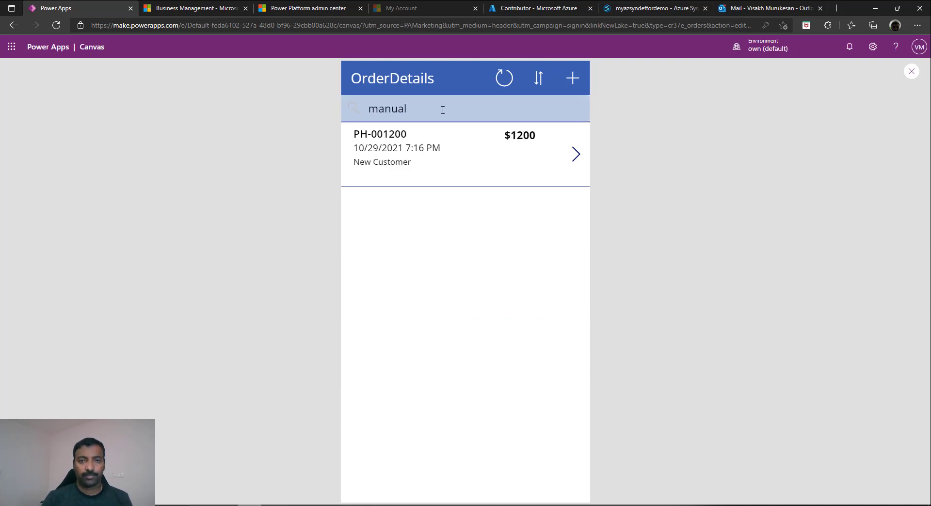
{"action": "left_click", "coordinate": [576, 155]}
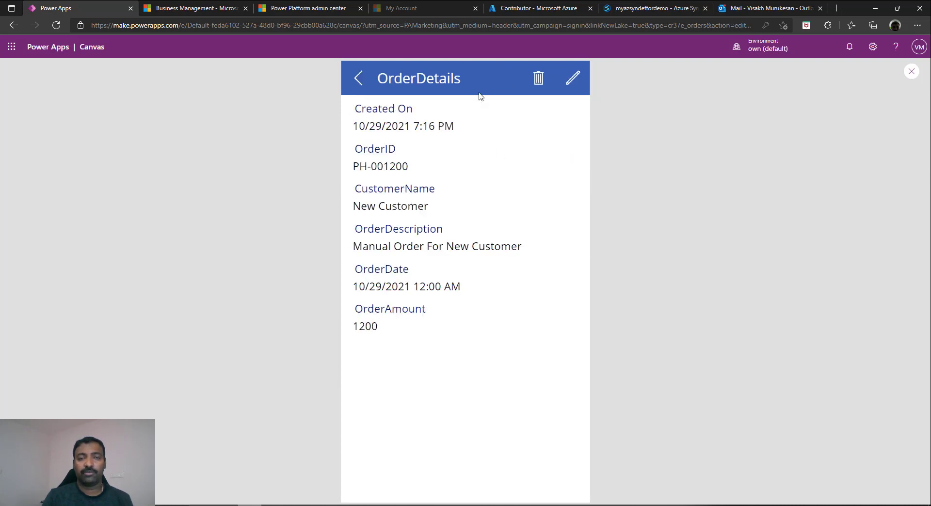
{"action": "left_click", "coordinate": [354, 86]}
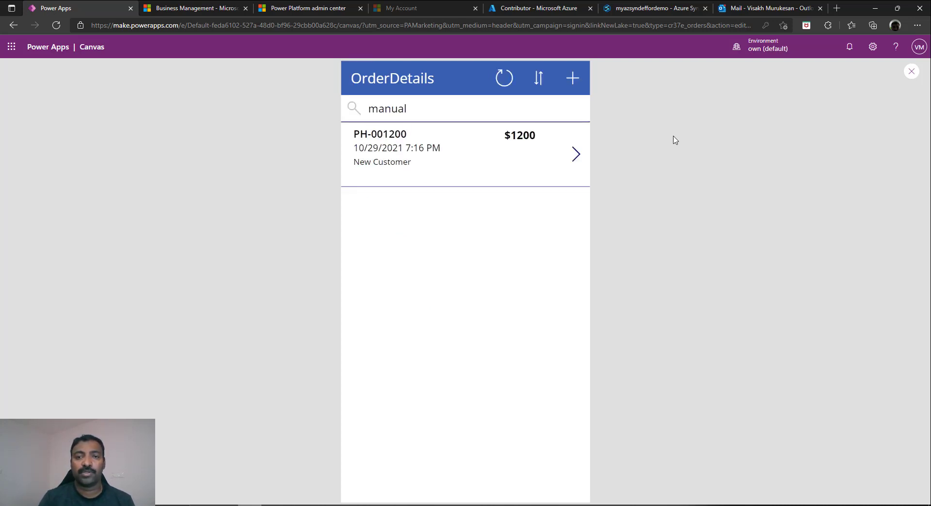
Clear the search text above the order list
{"action": "left_click", "coordinate": [410, 103]}
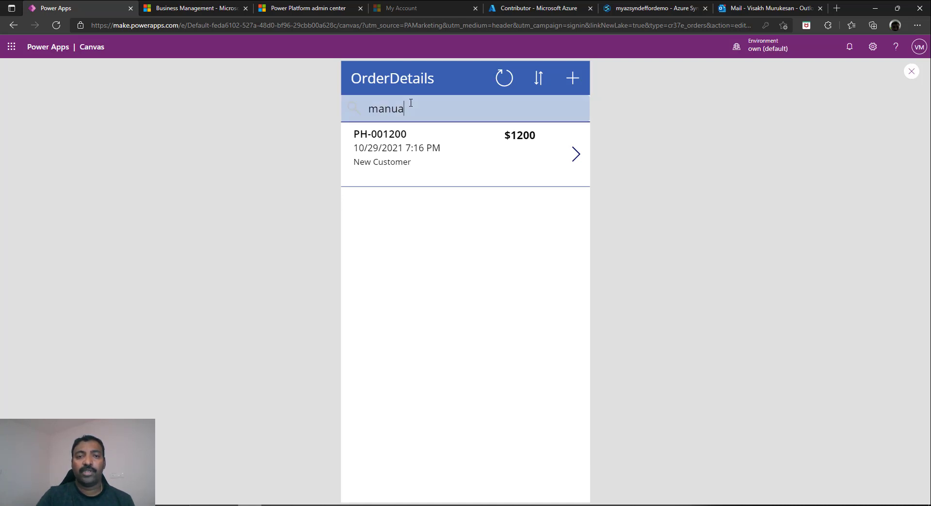
{"action": "key", "text": "BackSpace"}
{"action": "key", "text": "BackSpace"}
{"action": "key", "text": "BackSpace"}
{"action": "key", "text": "BackSpace"}
{"action": "key", "text": "BackSpace"}
{"action": "key", "text": "BackSpace"}
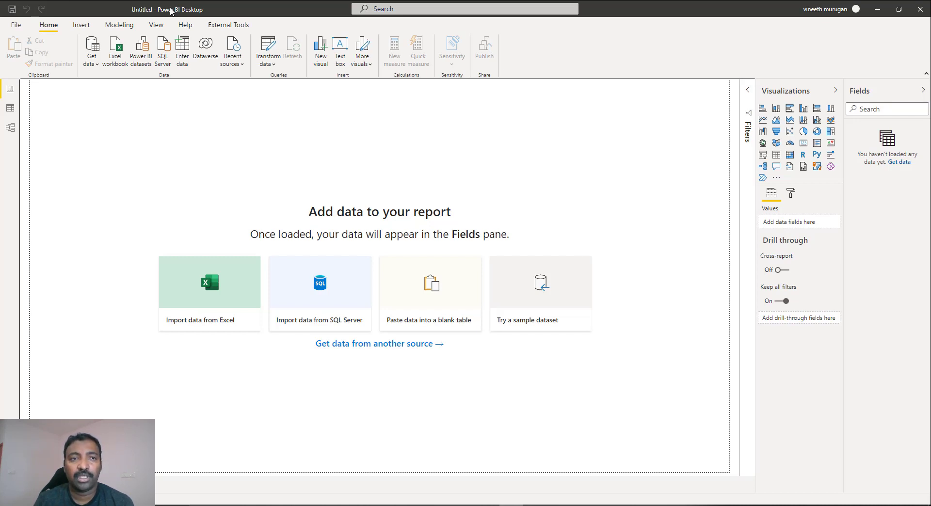
In Power BI Desktop, load the cr37e_orderdetails table from the own (default) Dataverse environment in DirectQuery mode
{"action": "left_click", "coordinate": [208, 56]}
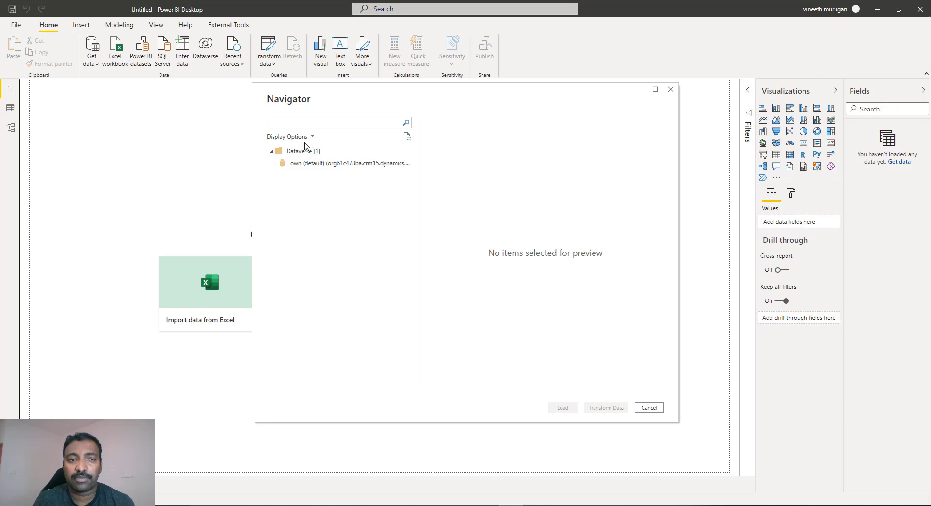
{"action": "left_click", "coordinate": [275, 165]}
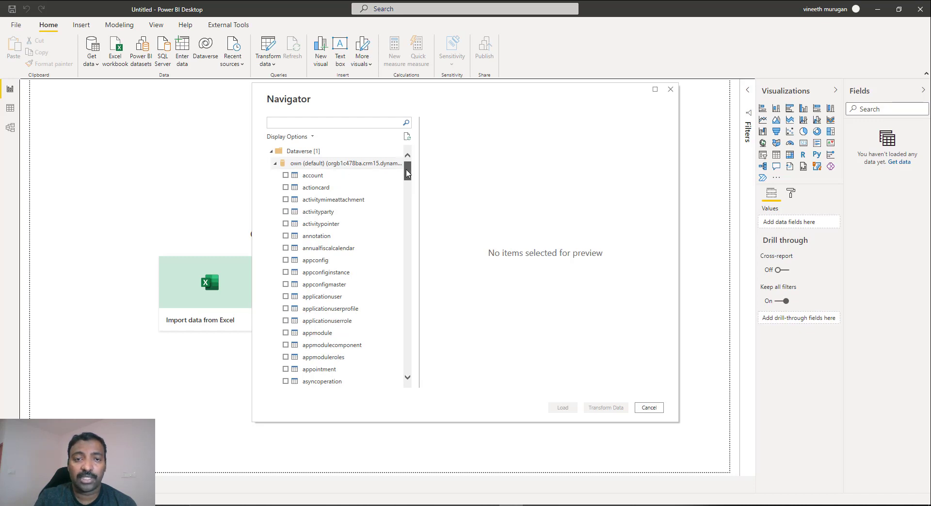
{"action": "left_click_drag", "start_coordinate": [408, 170], "coordinate": [407, 204]}
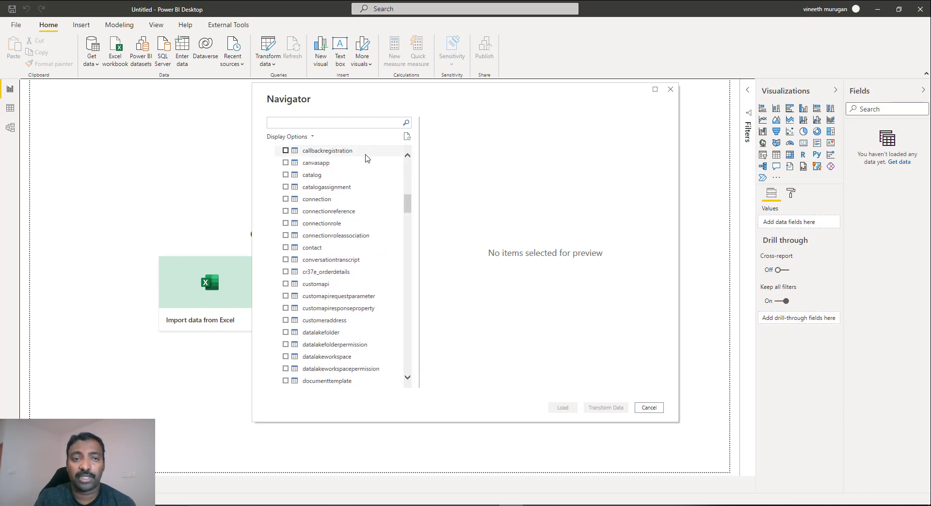
{"action": "type", "text": "order"}
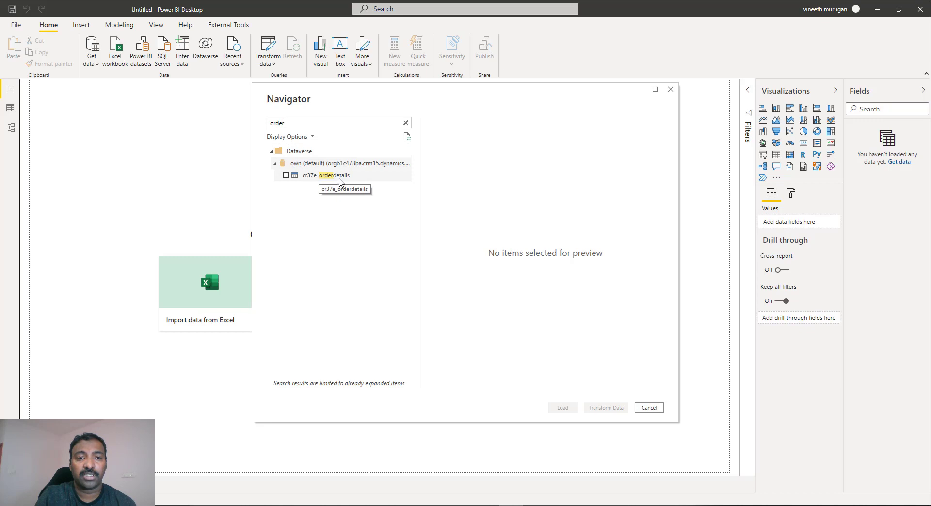
{"action": "left_click", "coordinate": [285, 176]}
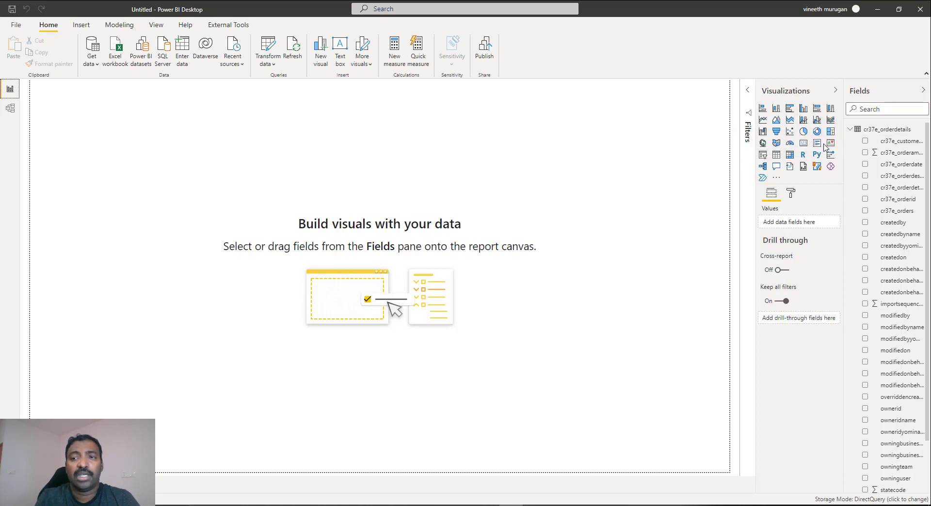
Add a card visual to the report page showing the count of cr37e_orderid
{"action": "left_click", "coordinate": [804, 143]}
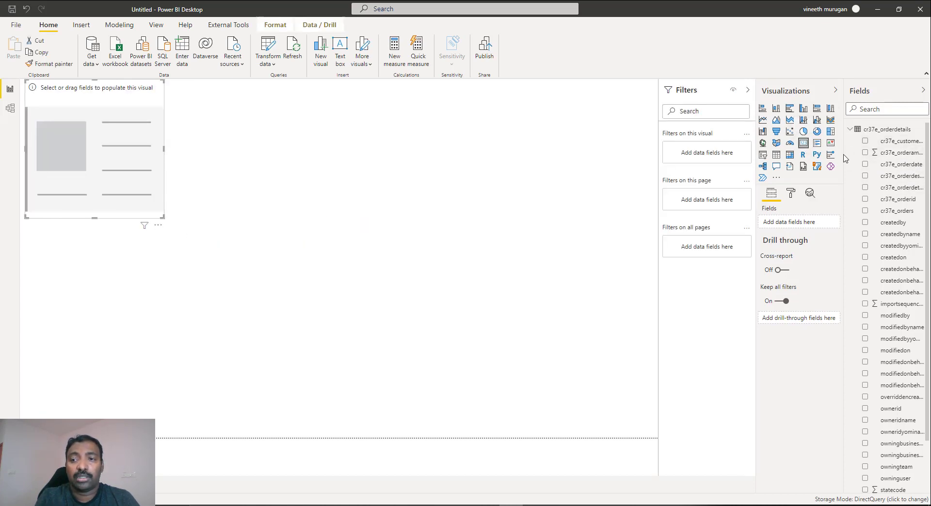
{"action": "left_click_drag", "start_coordinate": [844, 153], "coordinate": [819, 154]}
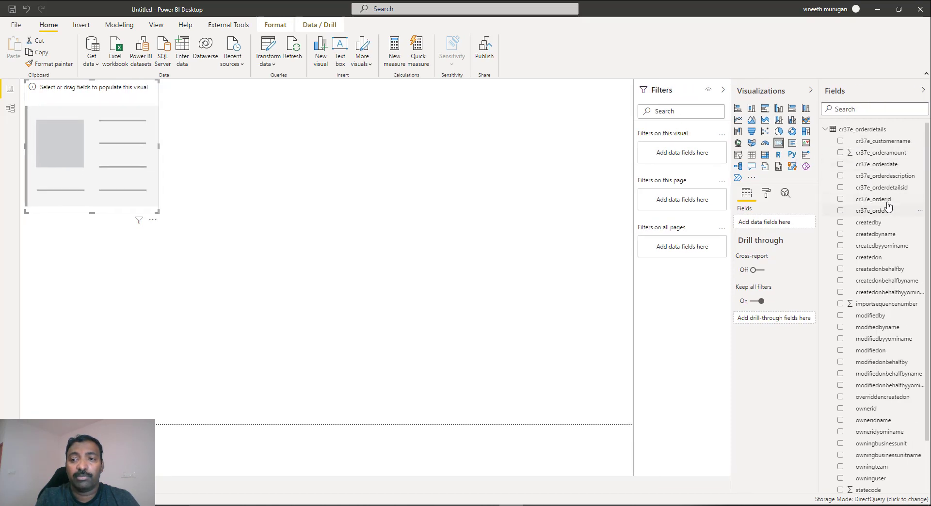
{"action": "left_click_drag", "start_coordinate": [883, 199], "coordinate": [799, 225]}
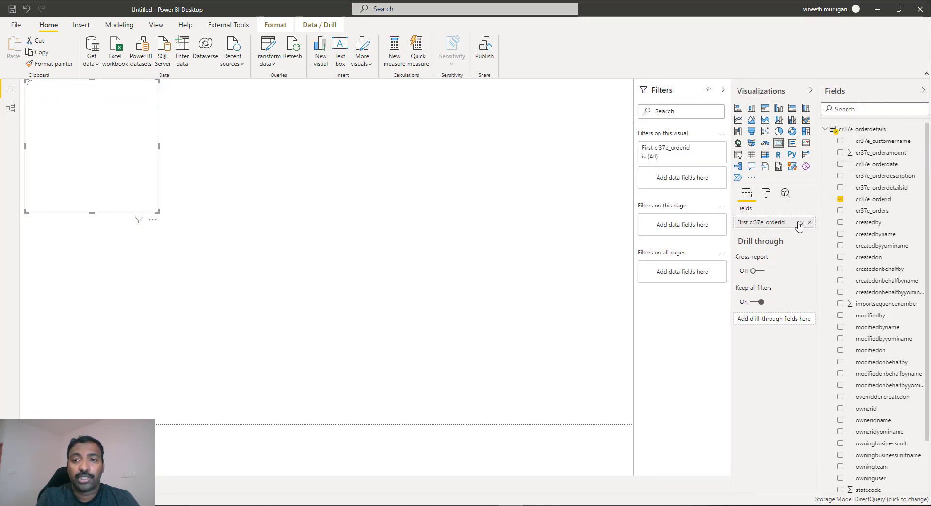
{"action": "left_click", "coordinate": [801, 224]}
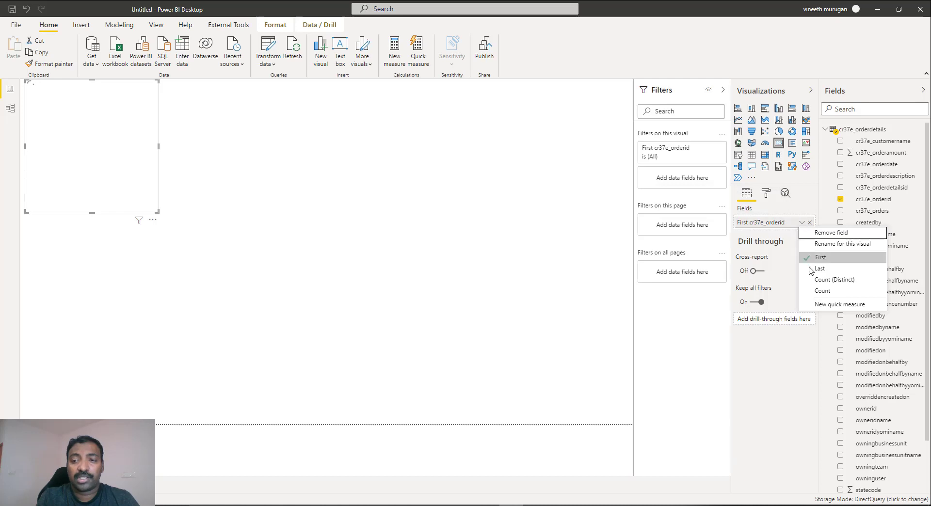
{"action": "left_click", "coordinate": [821, 291]}
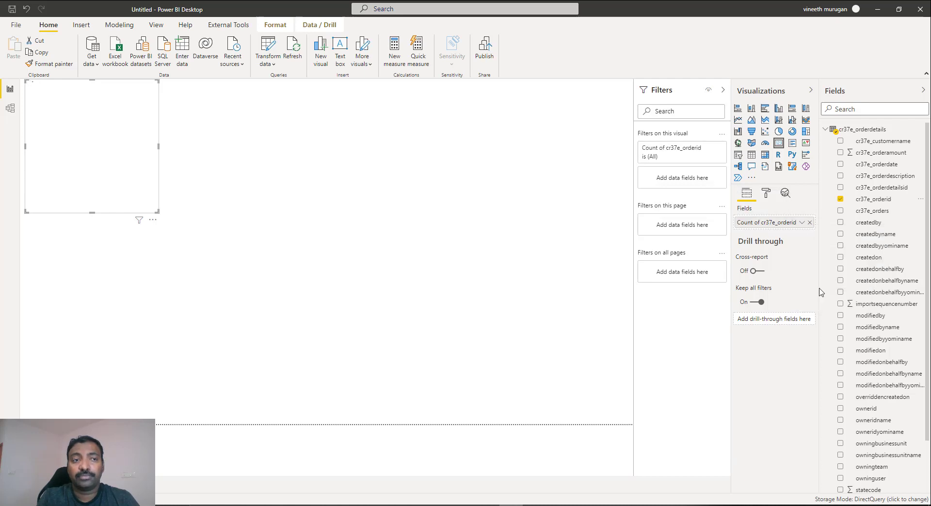
{"action": "left_click", "coordinate": [538, 199]}
Shrink the order count card slightly, keeping it in the page's upper-left corner
{"action": "left_click", "coordinate": [137, 171]}
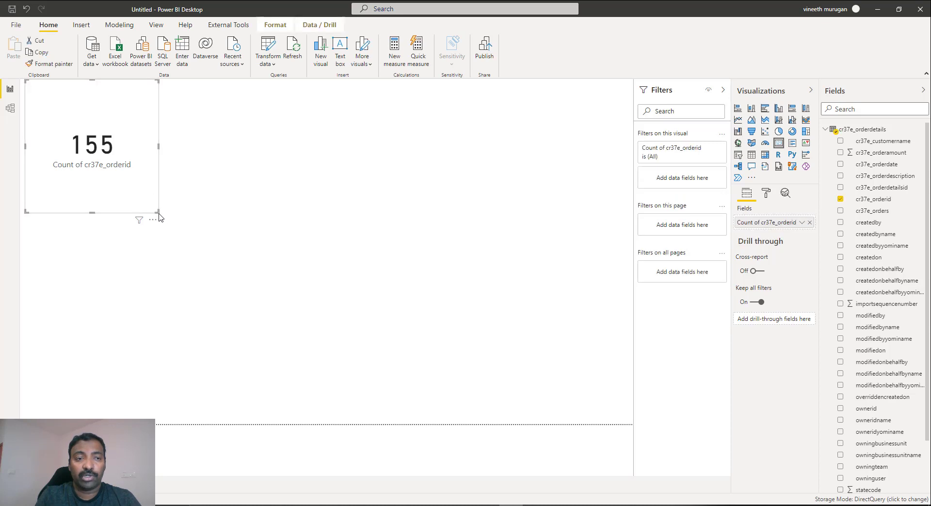
{"action": "left_click_drag", "start_coordinate": [157, 211], "coordinate": [145, 193]}
{"action": "left_click", "coordinate": [437, 199]}
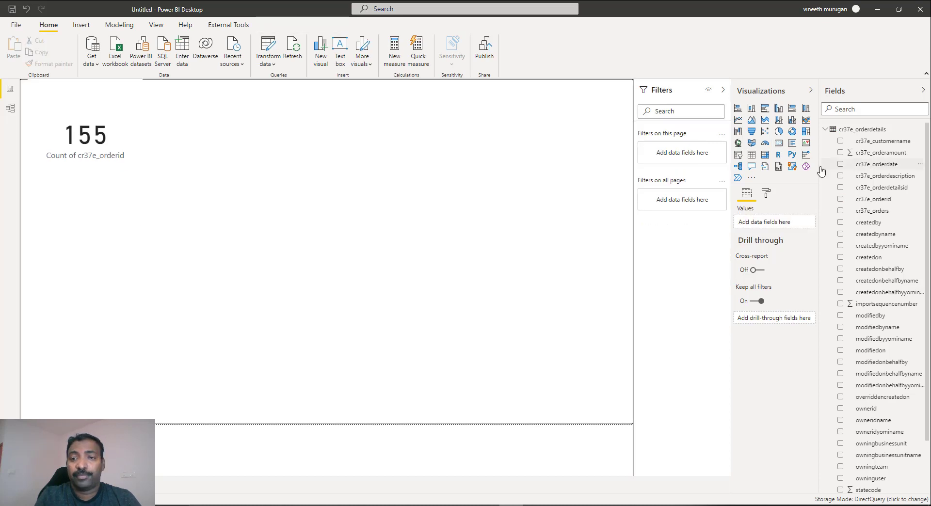
Add a second card showing the sum of cr37e_orderamount and place it beside the order count card
{"action": "left_click", "coordinate": [790, 148]}
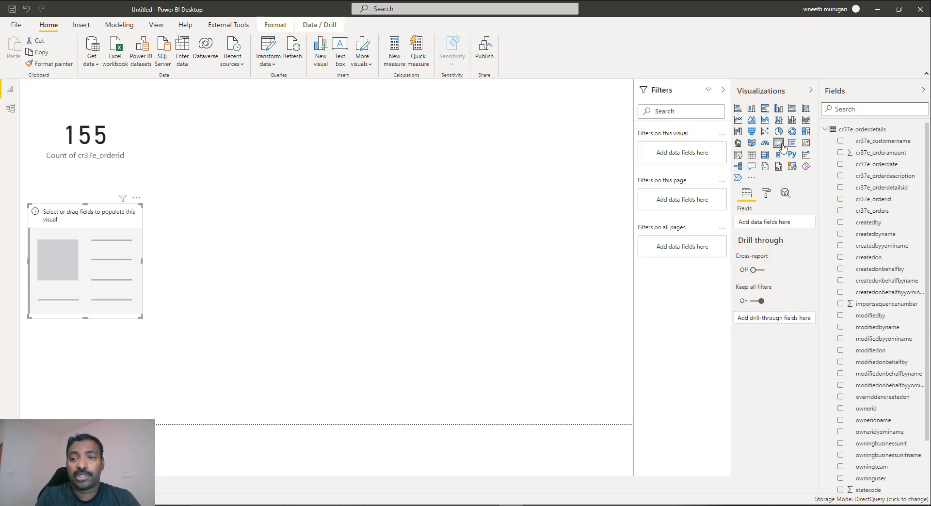
{"action": "left_click_drag", "start_coordinate": [881, 153], "coordinate": [790, 228]}
{"action": "left_click", "coordinate": [802, 224]}
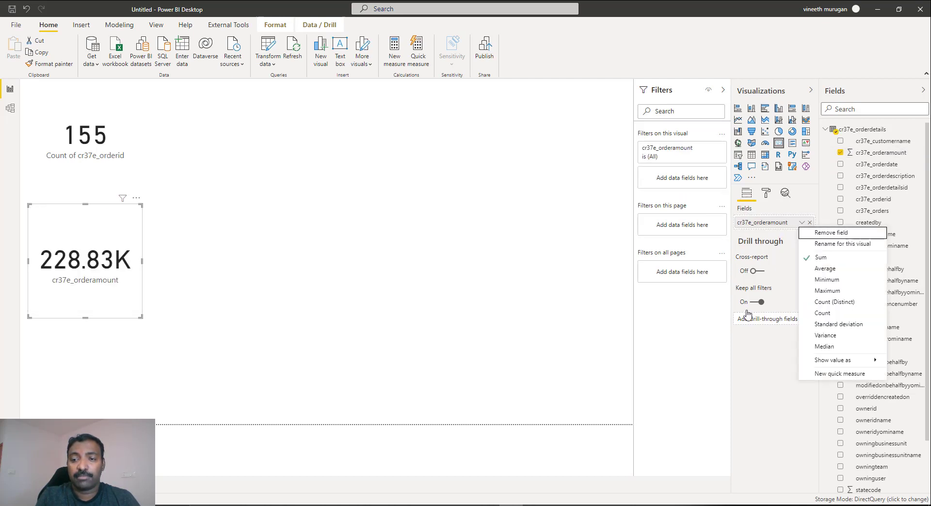
{"action": "left_click", "coordinate": [102, 235]}
{"action": "left_click_drag", "start_coordinate": [102, 235], "coordinate": [236, 117]}
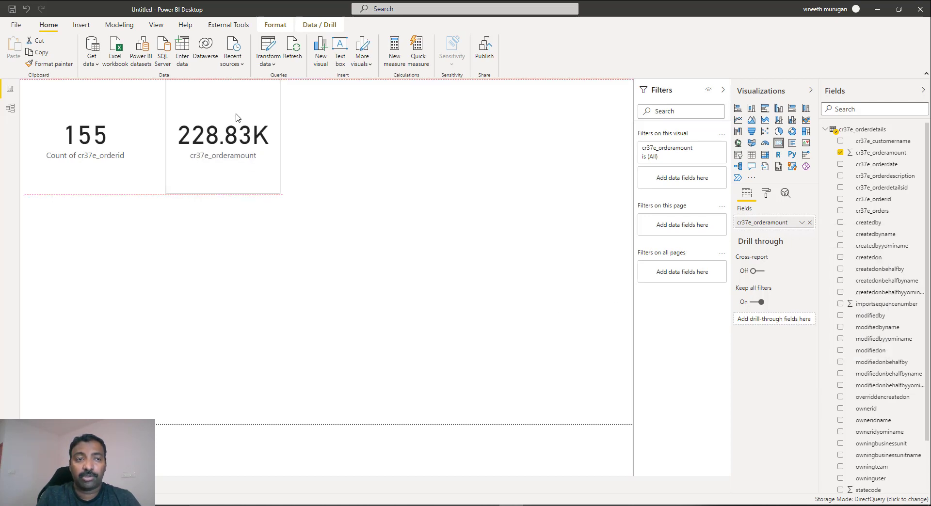
{"action": "left_click", "coordinate": [361, 150]}
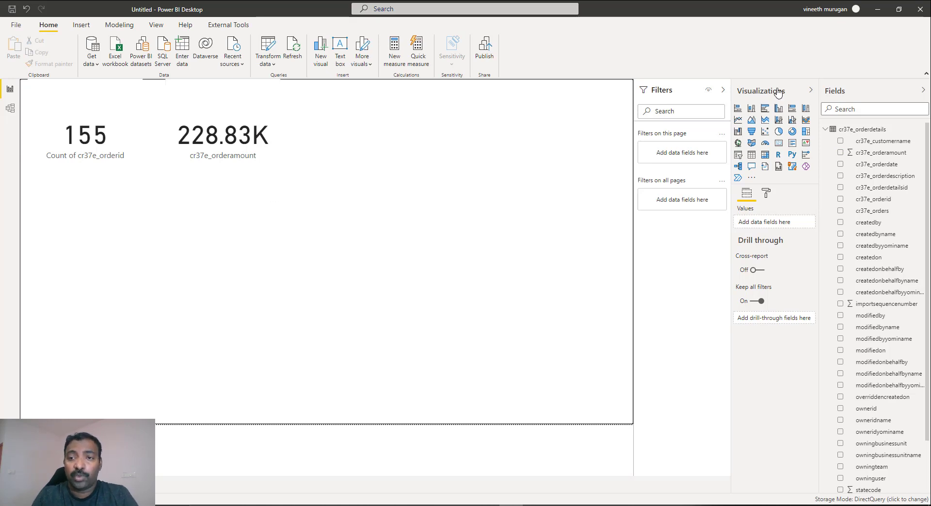
Turn on page refresh for the report page and expand its refresh settings
{"action": "left_click", "coordinate": [767, 193]}
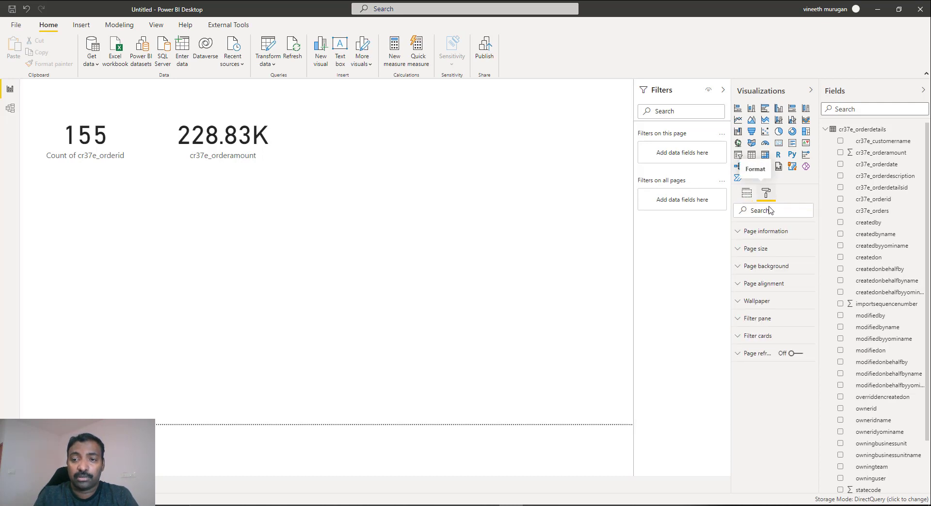
{"action": "left_click", "coordinate": [796, 353]}
{"action": "left_click", "coordinate": [745, 356]}
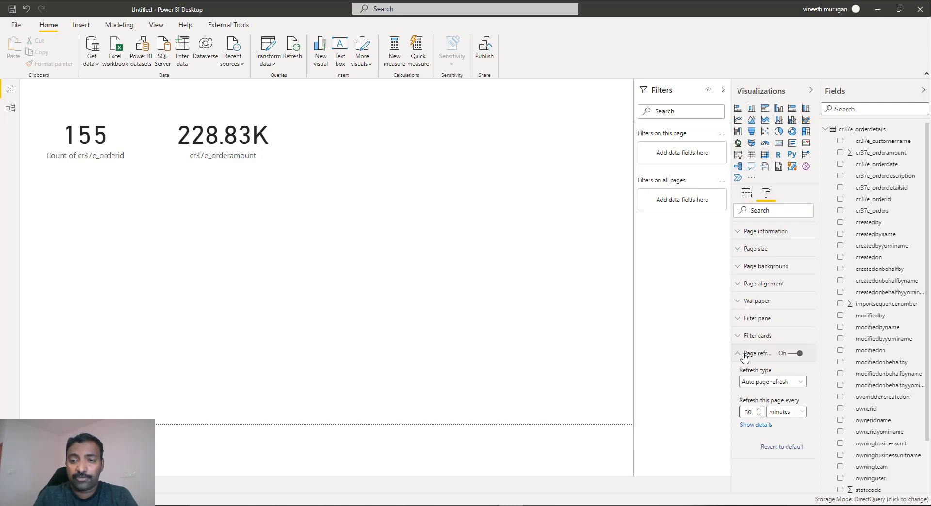
Set the automatic page refresh interval to 3 seconds
{"action": "left_click", "coordinate": [782, 416]}
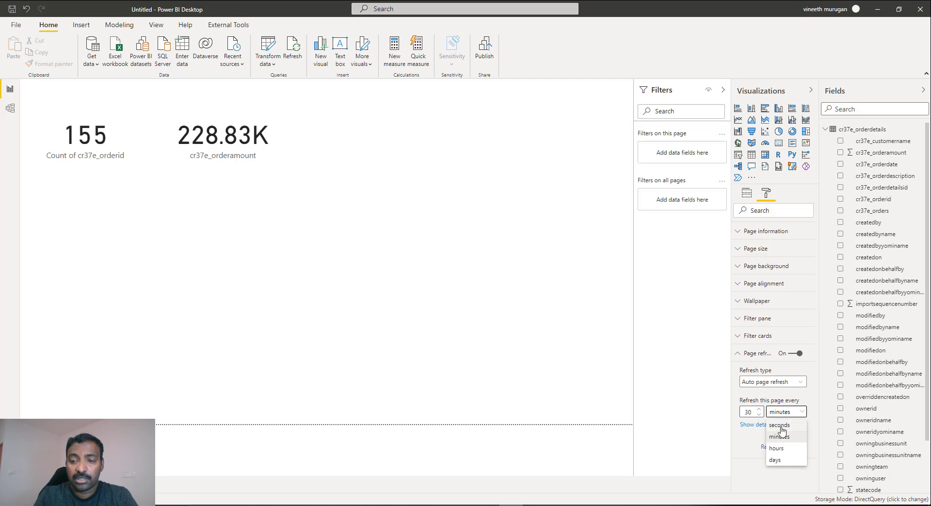
{"action": "left_click", "coordinate": [782, 431]}
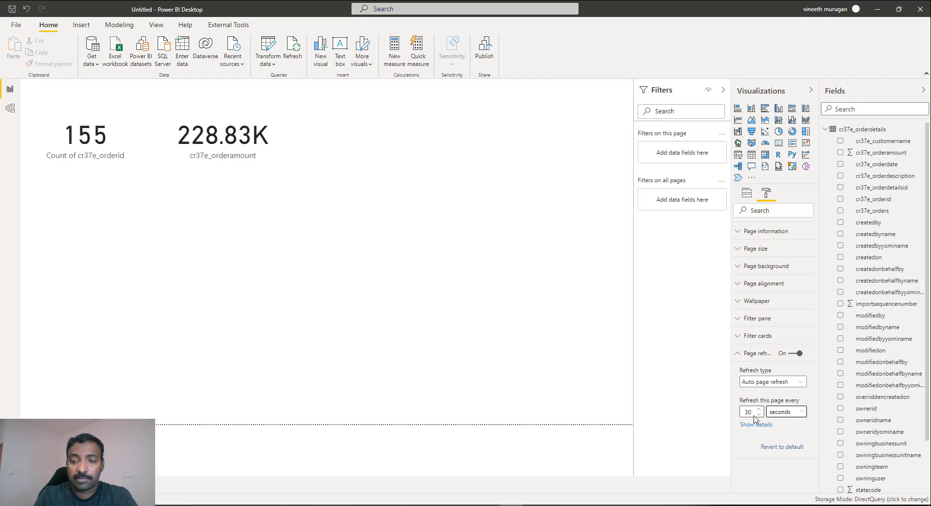
{"action": "left_click", "coordinate": [755, 416]}
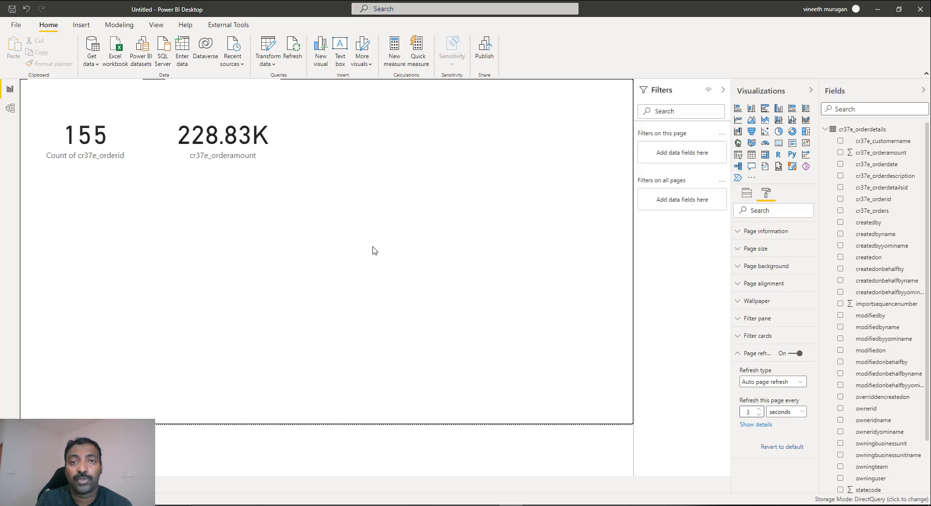
Switch to Power Apps, leave the OrderEntryApp editor and open the list of Dataverse tables
{"action": "left_click", "coordinate": [250, 505]}
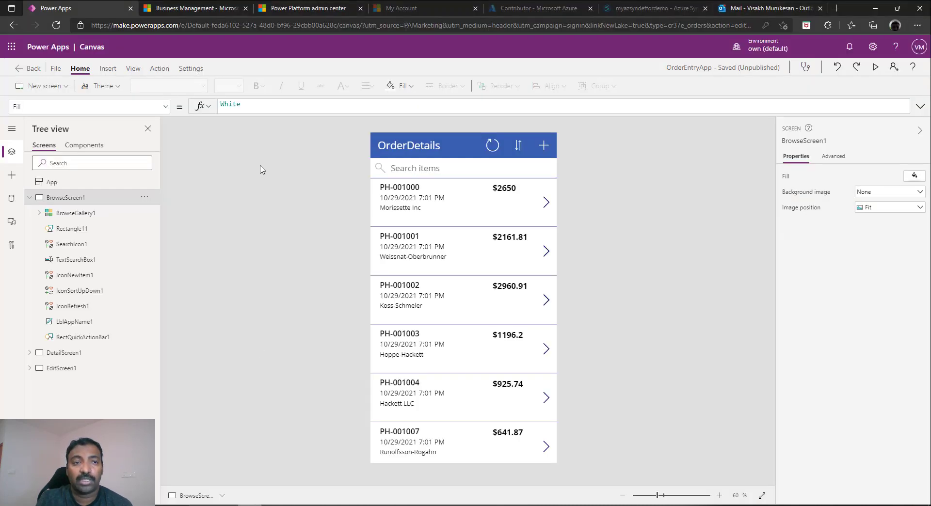
{"action": "left_click", "coordinate": [22, 68]}
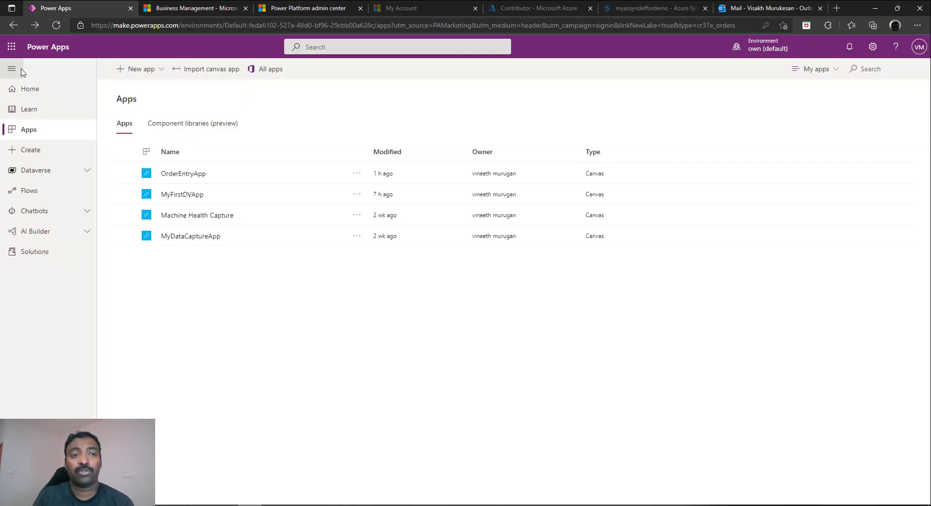
{"action": "left_click", "coordinate": [71, 170]}
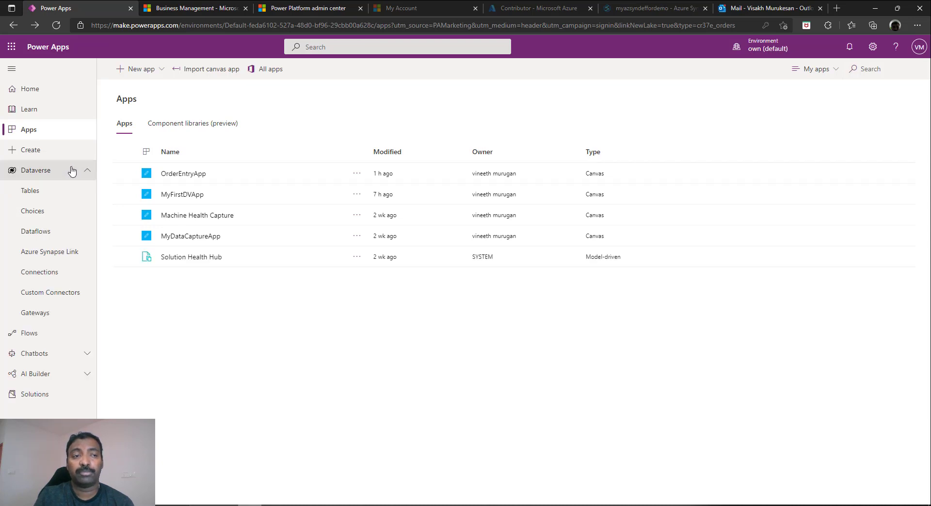
{"action": "left_click", "coordinate": [43, 192]}
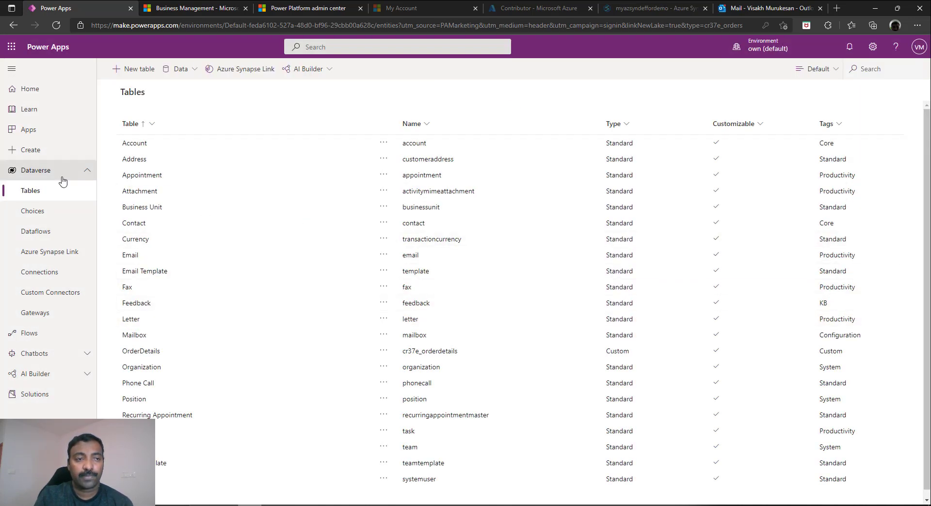
Start a data import for the OrderDetails table with Text/CSV as the data source
{"action": "left_click", "coordinate": [383, 350]}
{"action": "mouse_move", "coordinate": [420, 403]}
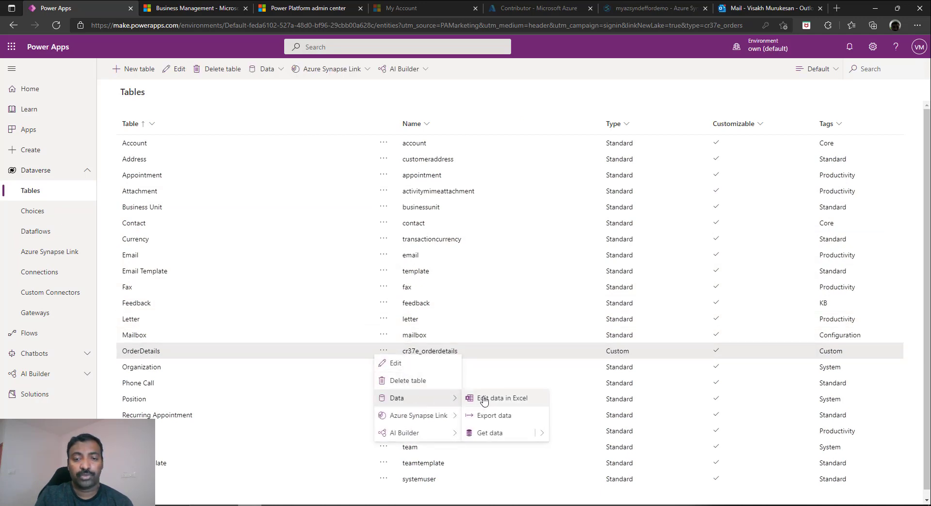
{"action": "left_click", "coordinate": [522, 435]}
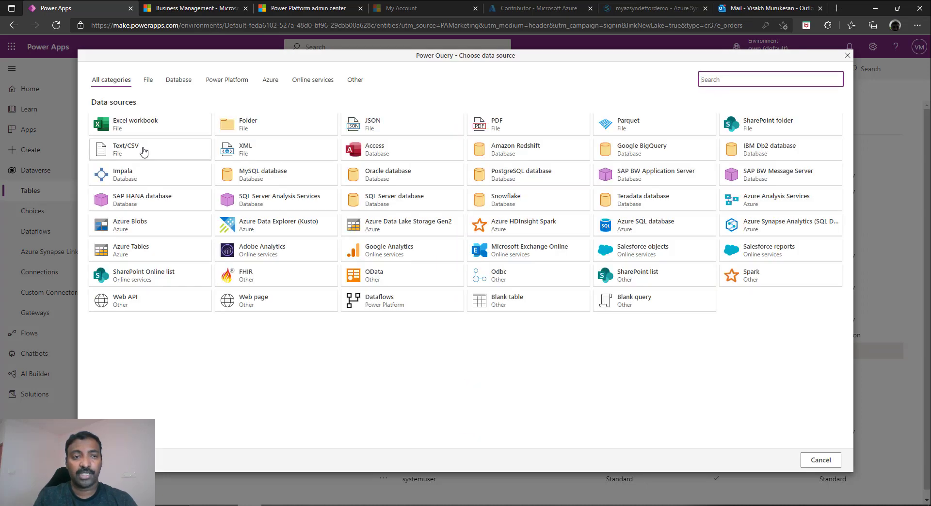
{"action": "left_click", "coordinate": [143, 152]}
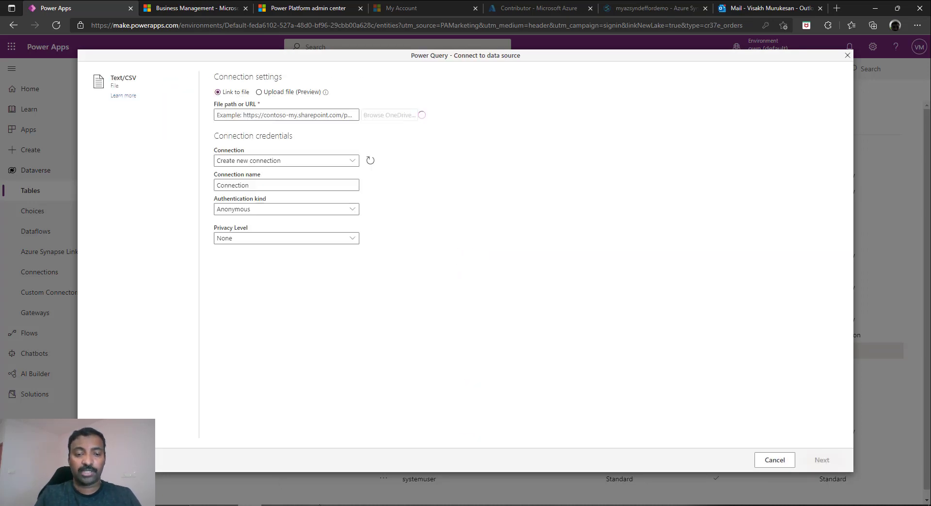
Find MOCK_DATA (10).csv in the Downloads folder and enter its path as the linked file for the import
{"action": "mouse_move", "coordinate": [321, 505]}
{"action": "left_click", "coordinate": [312, 487]}
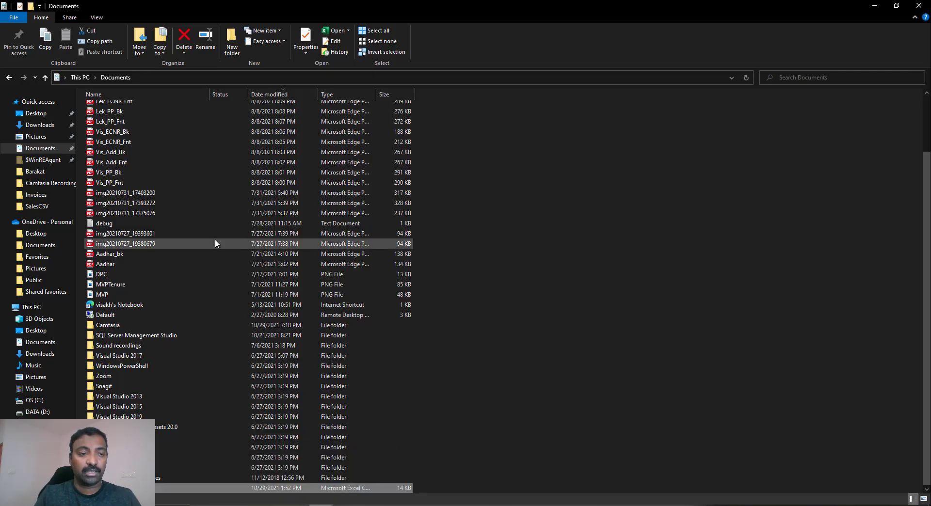
{"action": "left_click", "coordinate": [40, 125]}
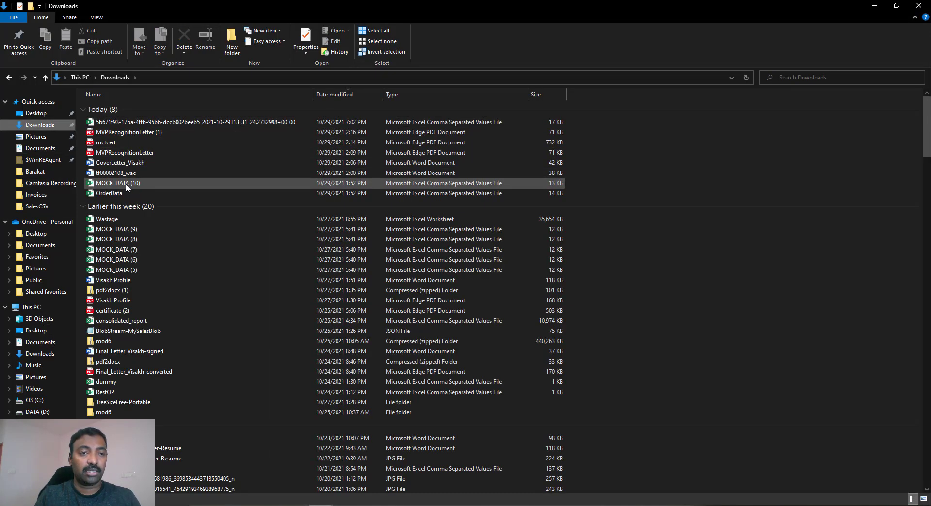
{"action": "left_click", "coordinate": [126, 183]}
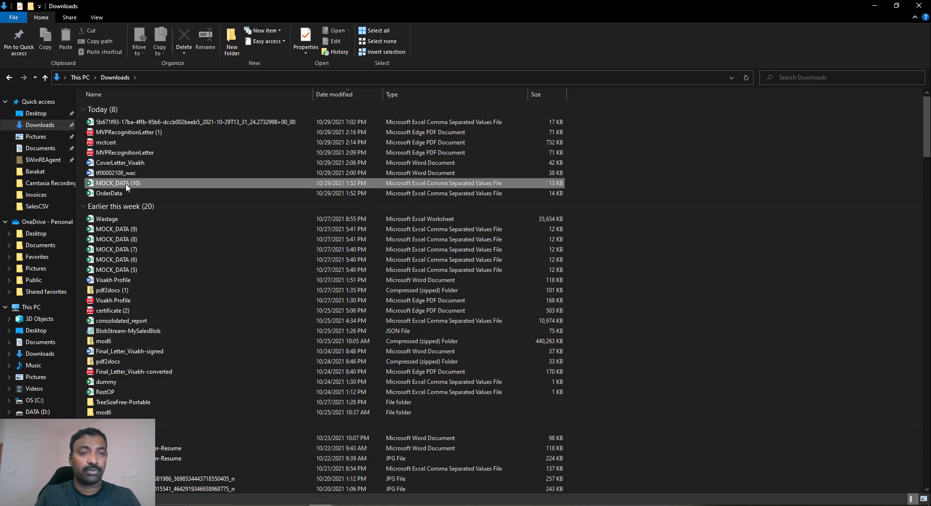
{"action": "right_click", "coordinate": [127, 183]}
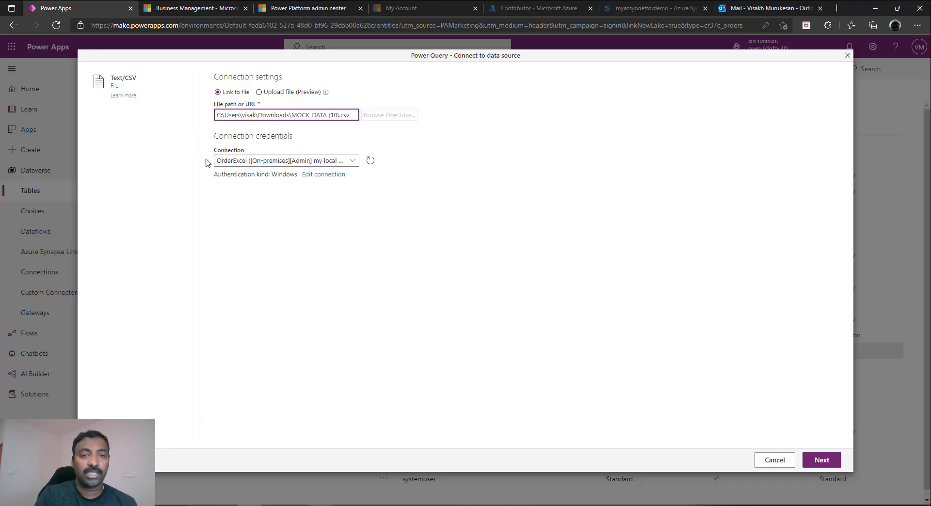
Accept the OrderExcel connection and the comma-delimited file preview, and continue the import through to publishing
{"action": "left_click", "coordinate": [435, 194]}
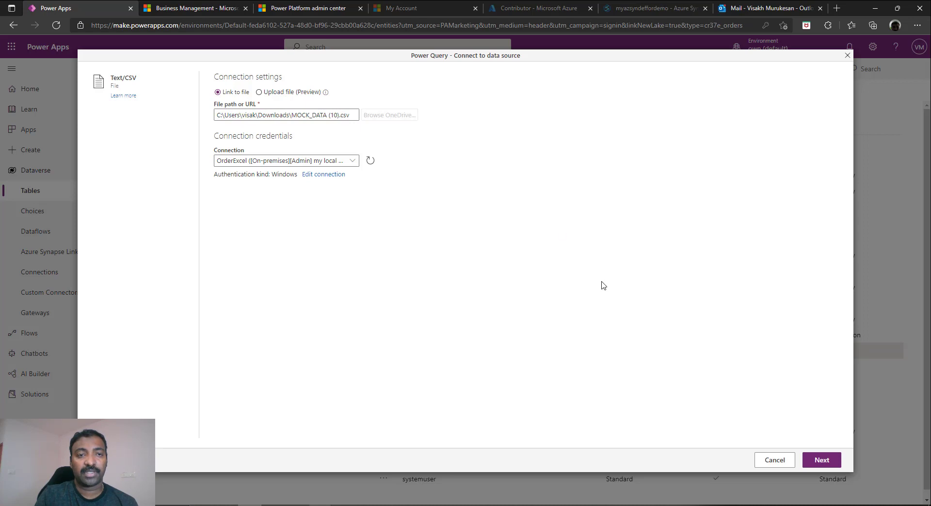
{"action": "left_click", "coordinate": [822, 460]}
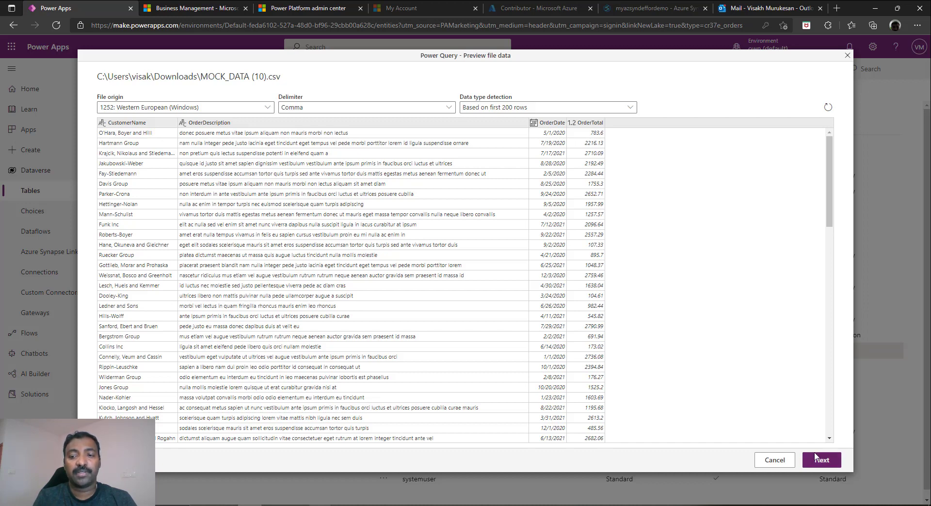
{"action": "left_click", "coordinate": [823, 461]}
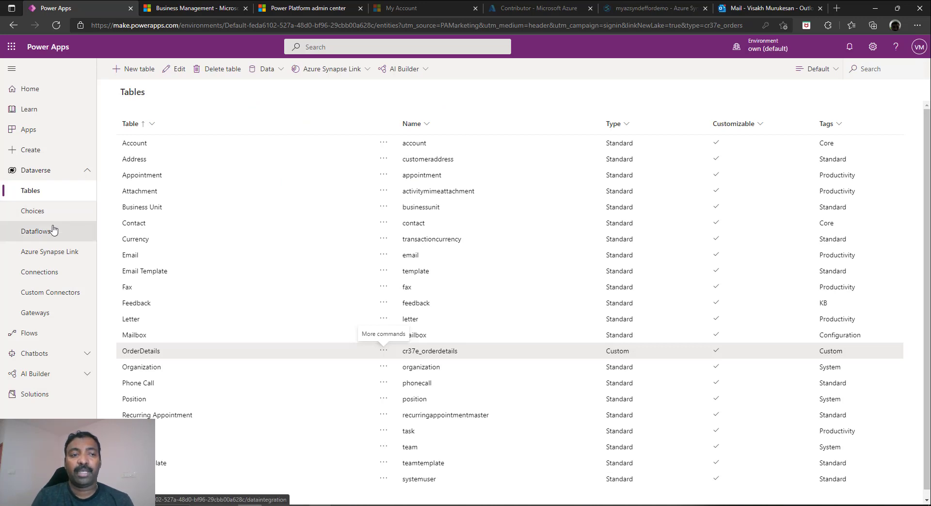
Check the new import's publish status among the Dataverse dataflows and return to the Power BI Desktop report
{"action": "left_click", "coordinate": [54, 231]}
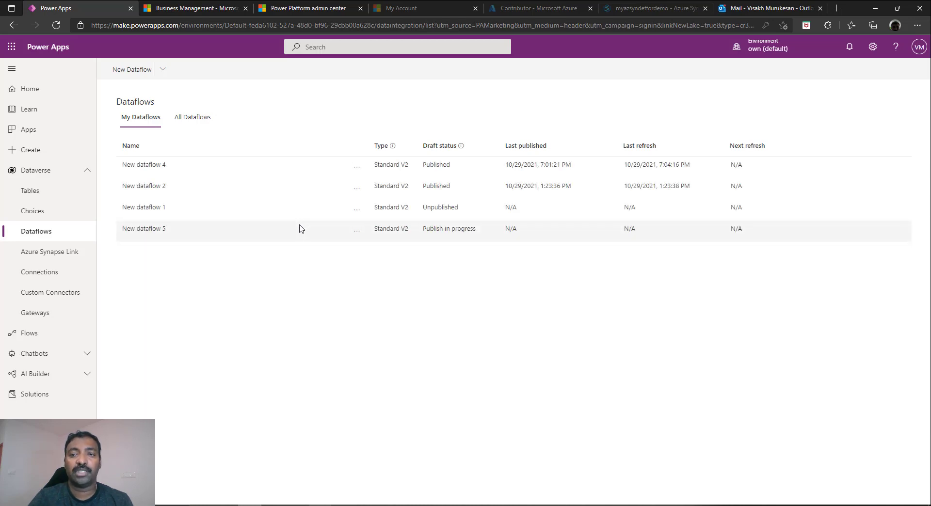
{"action": "left_click", "coordinate": [511, 505]}
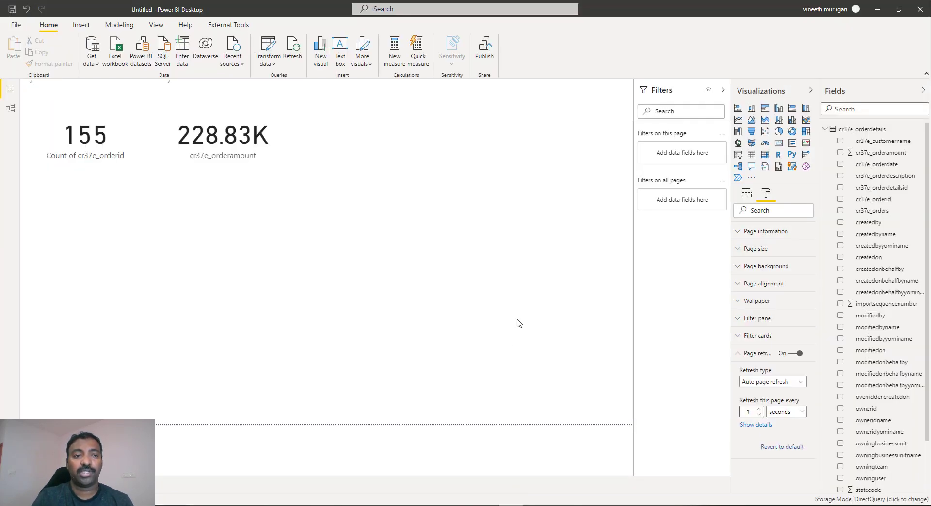